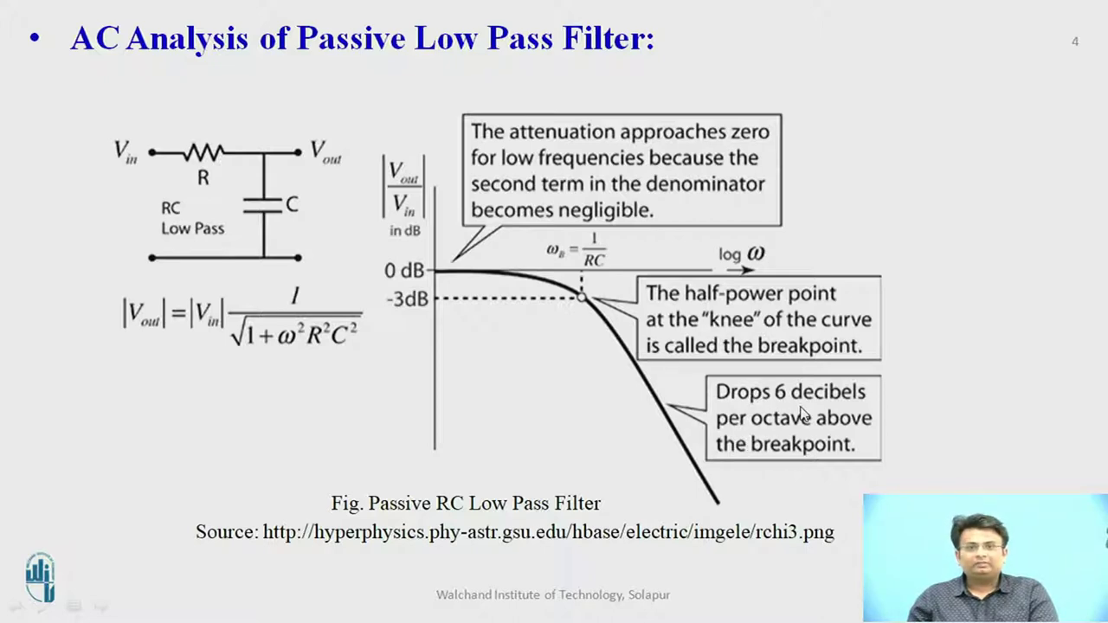
Switch to LTspice and place one resistor, rotated to horizontal, in the upper middle of the empty schematic.
{"action": "key", "text": "alt+Tab"}
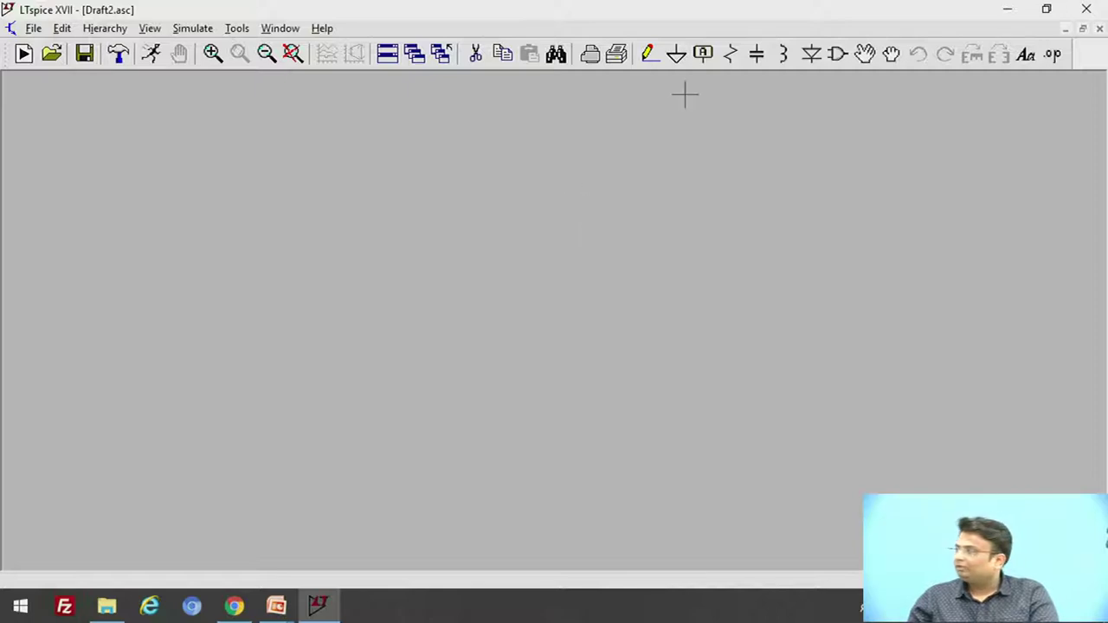
{"action": "left_click", "coordinate": [731, 57]}
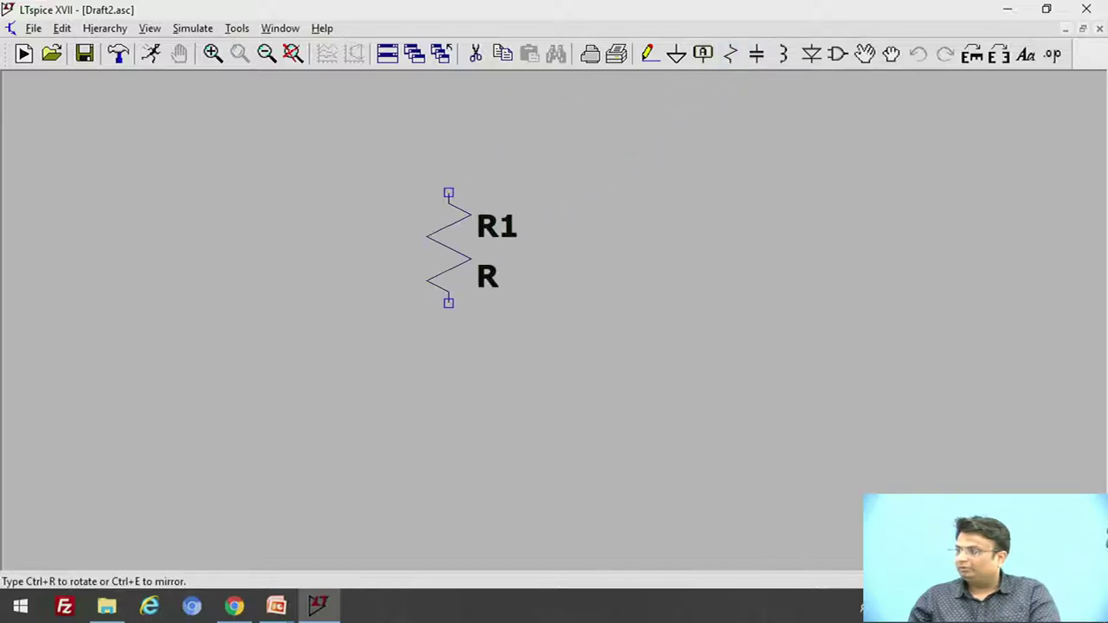
{"action": "key", "text": "ctrl+r"}
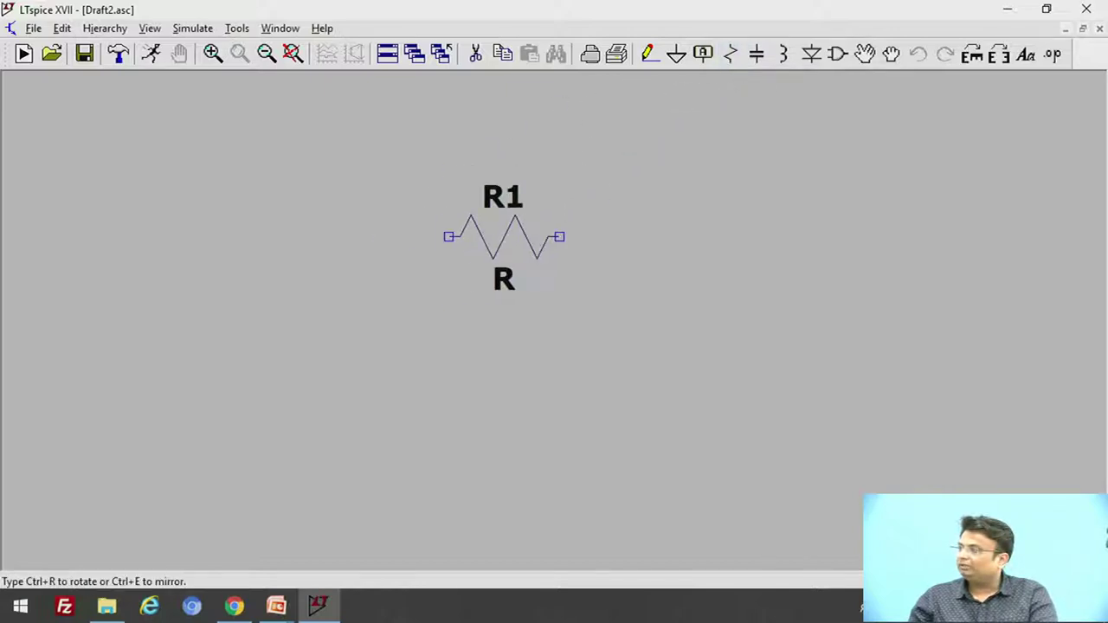
{"action": "left_click", "coordinate": [504, 237]}
{"action": "key", "text": "Escape"}
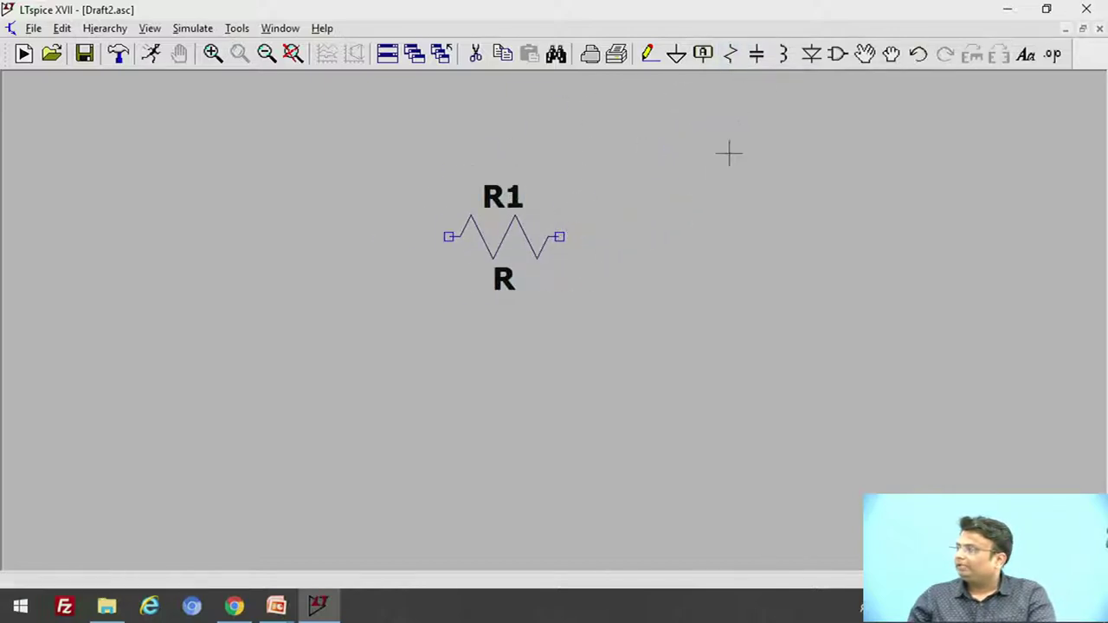
Place one vertical capacitor below and to the right of the resistor R1.
{"action": "left_click", "coordinate": [756, 55]}
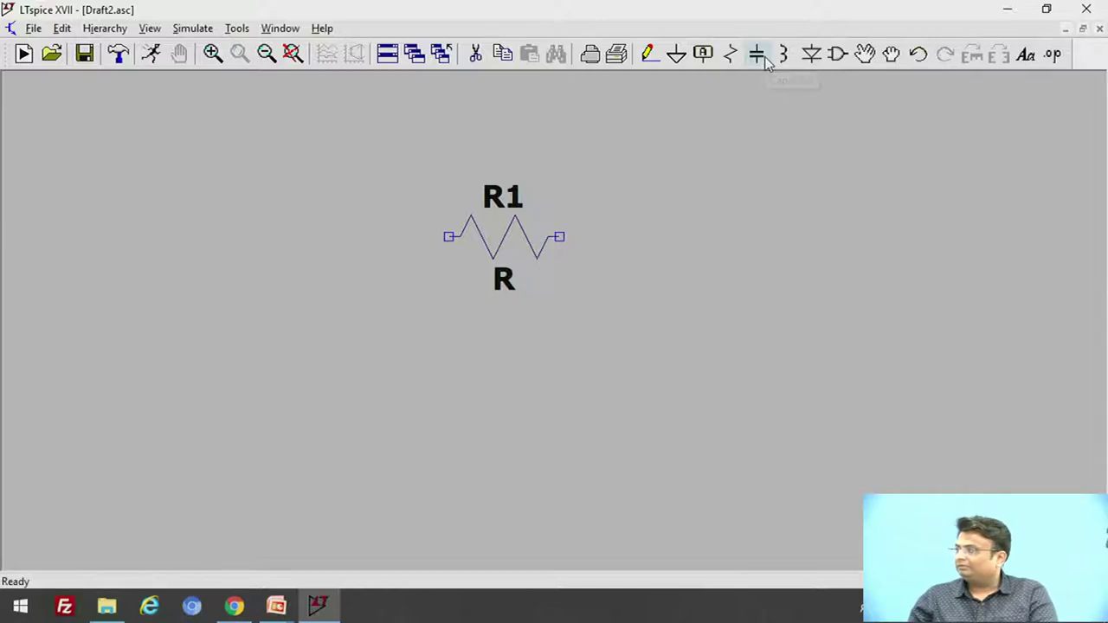
{"action": "left_click", "coordinate": [647, 325]}
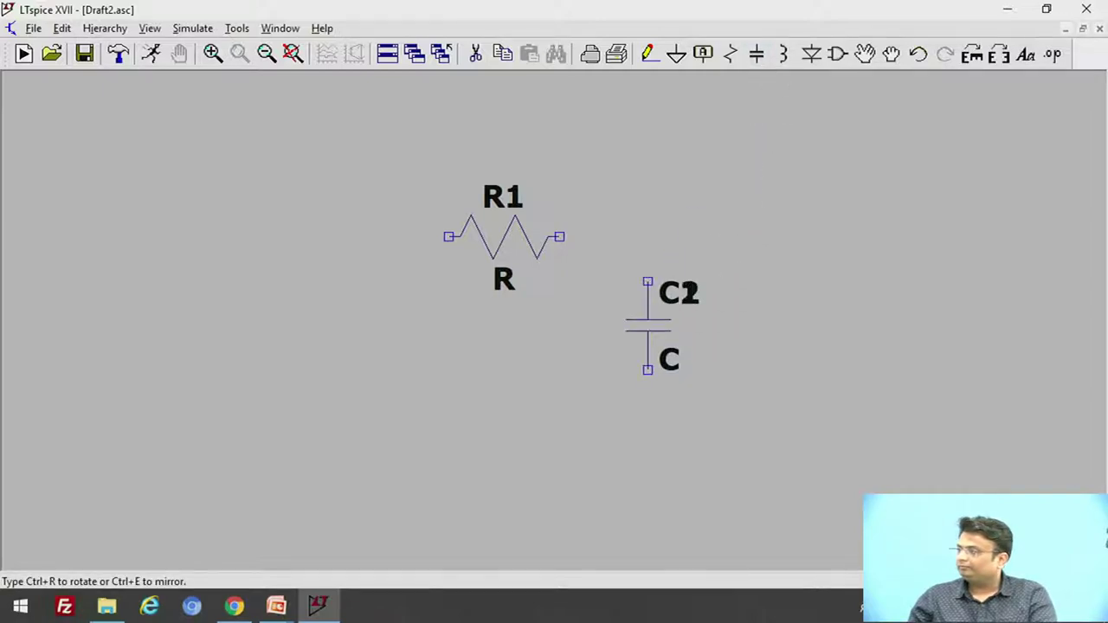
{"action": "key", "text": "Escape"}
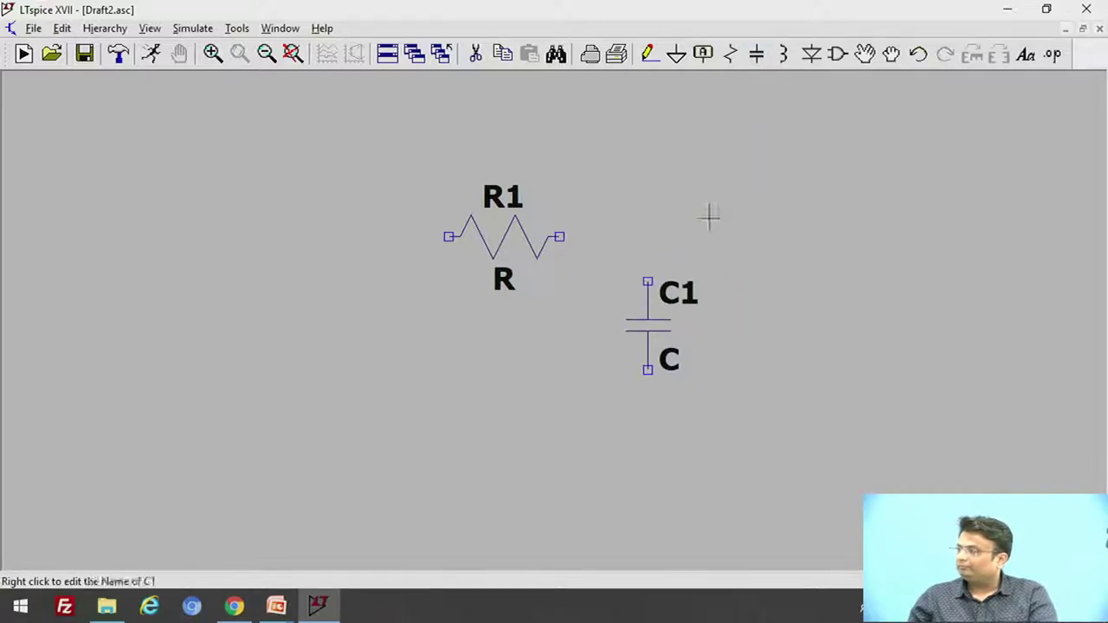
Find the voltage source component and place one below and to the left of the resistor R1.
{"action": "left_click", "coordinate": [837, 54]}
{"action": "type", "text": "volta"}
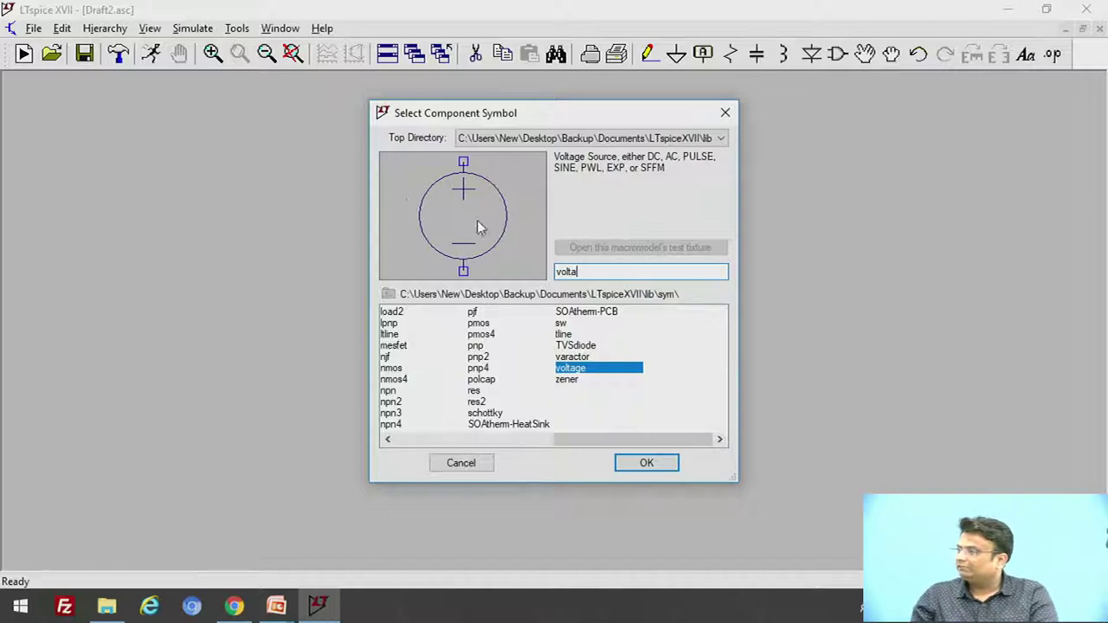
{"action": "left_click", "coordinate": [648, 464]}
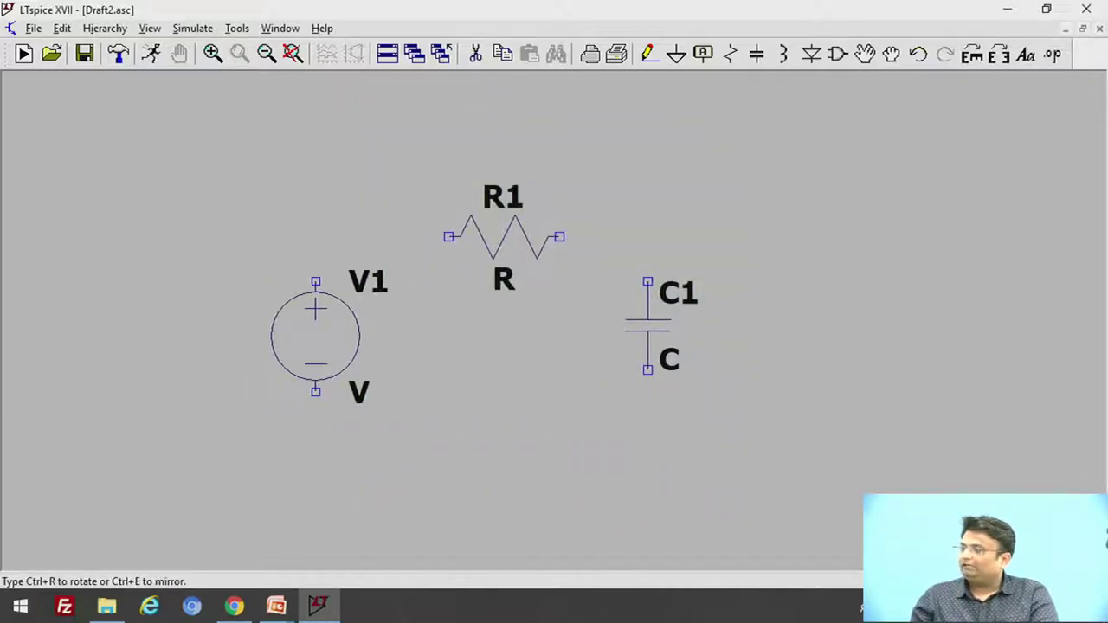
{"action": "key", "text": "Escape"}
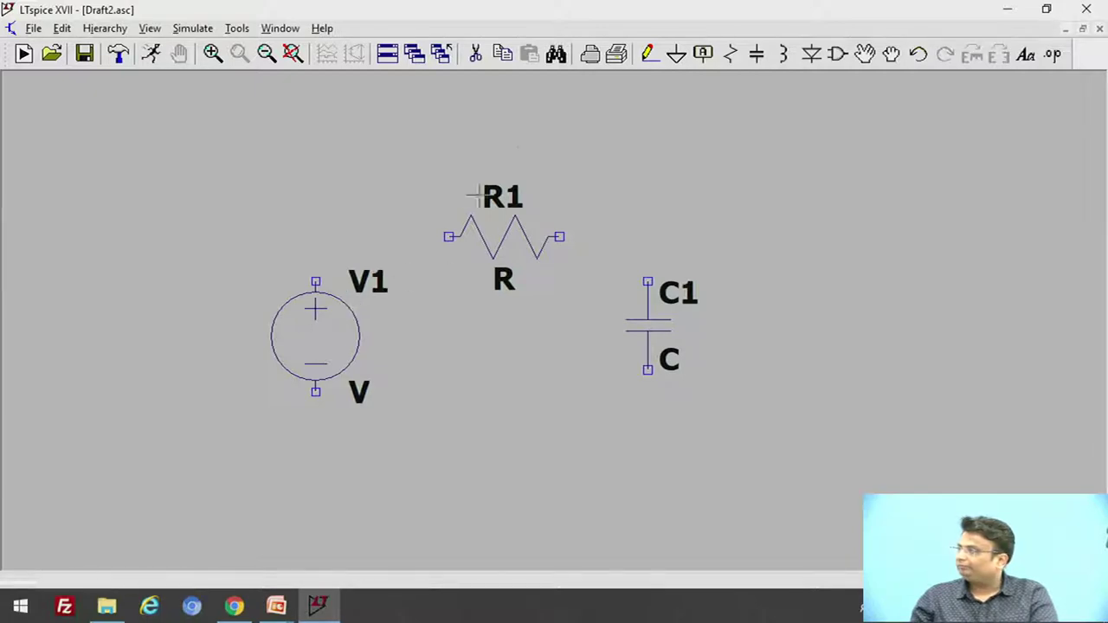
Place two ground symbols, one below the voltage source V1 and one directly below the capacitor C1.
{"action": "left_click", "coordinate": [676, 54]}
{"action": "left_click", "coordinate": [294, 459]}
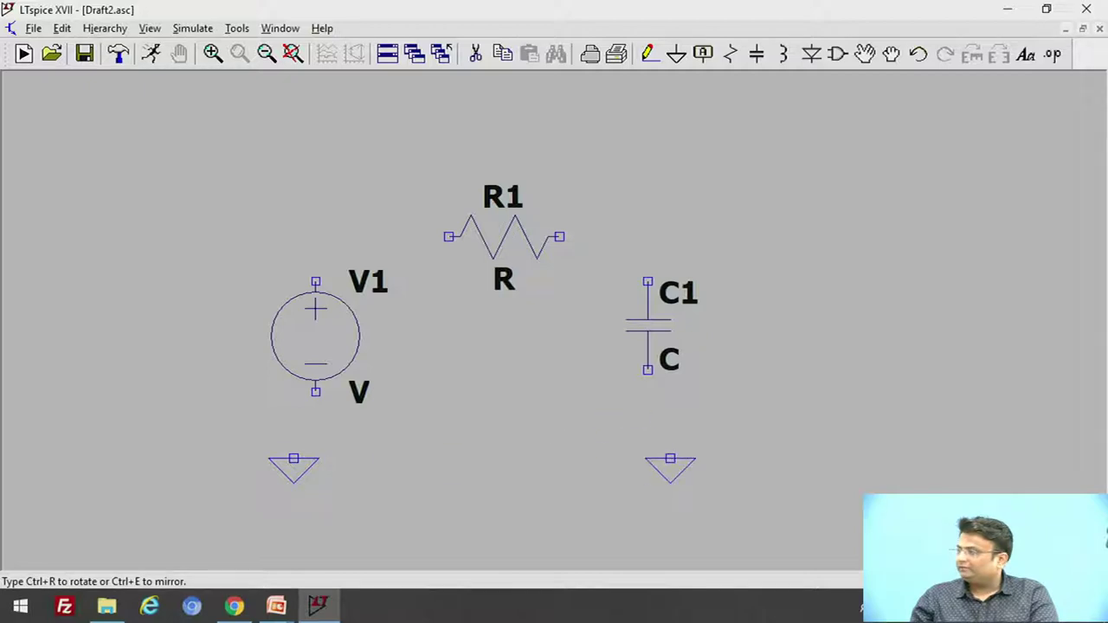
{"action": "left_click", "coordinate": [647, 438]}
{"action": "key", "text": "Escape"}
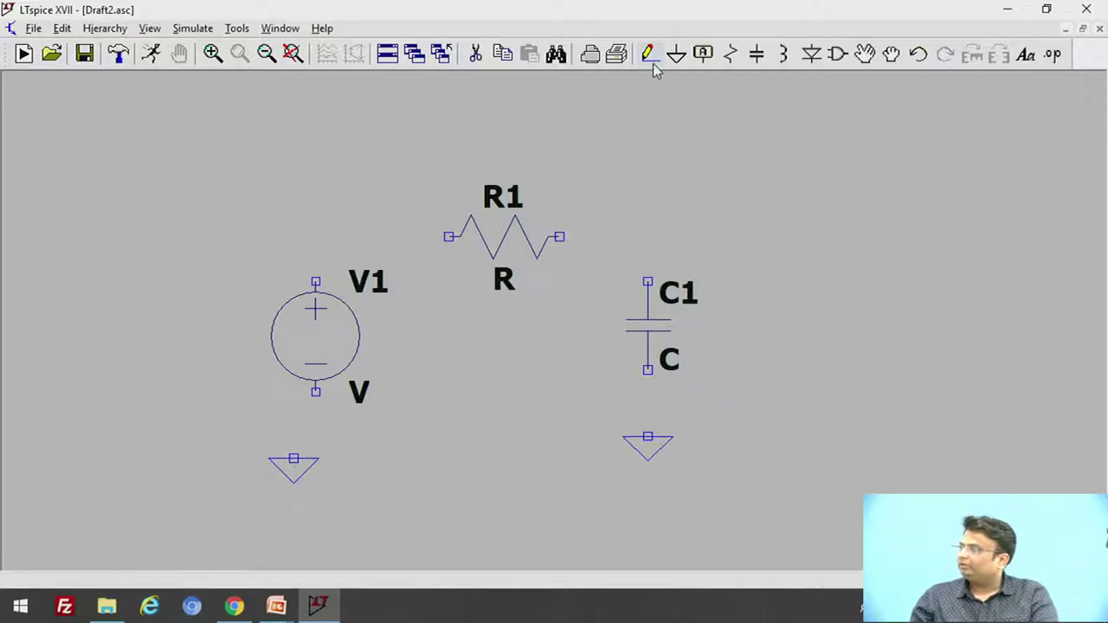
Wire the source's positive terminal to the resistor's left end and the resistor's right end to the capacitor's upper terminal.
{"action": "left_click", "coordinate": [650, 57]}
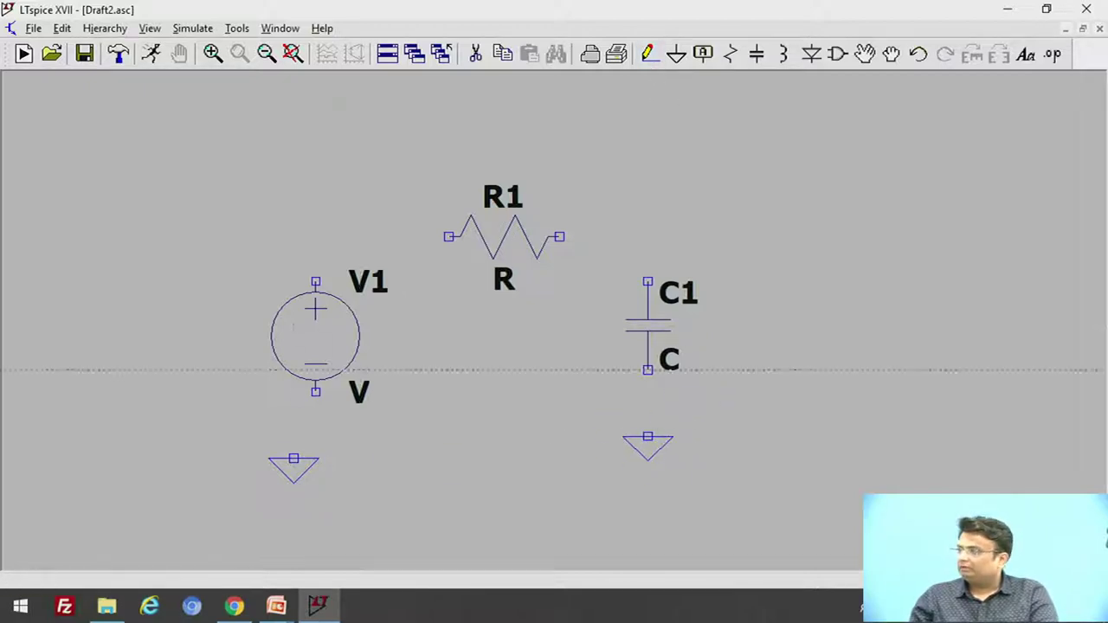
{"action": "left_click", "coordinate": [316, 281]}
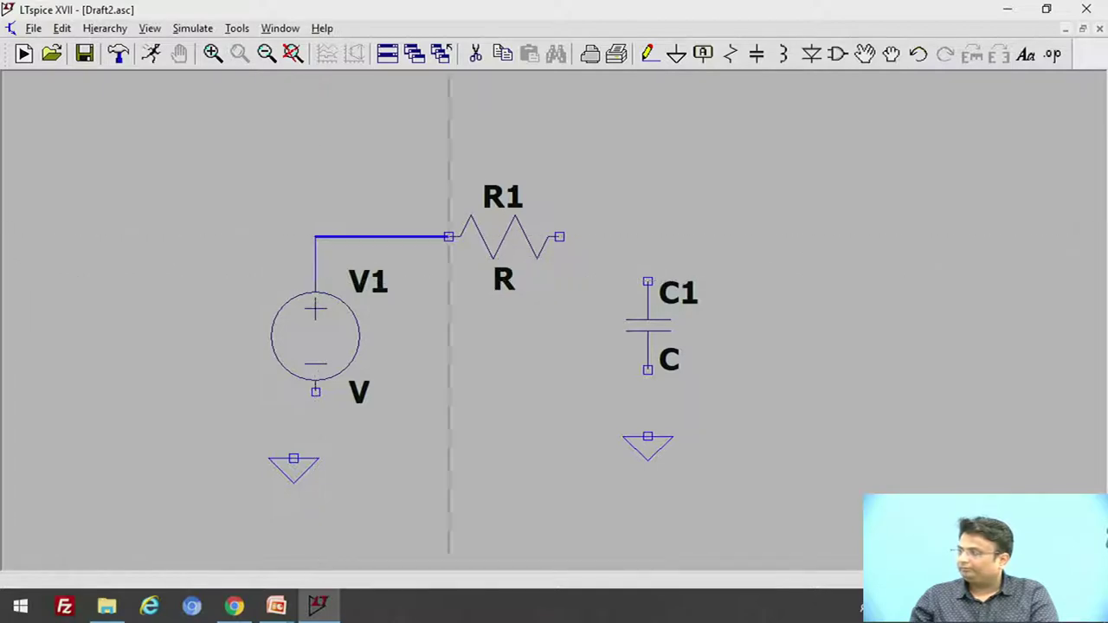
{"action": "left_click", "coordinate": [448, 236]}
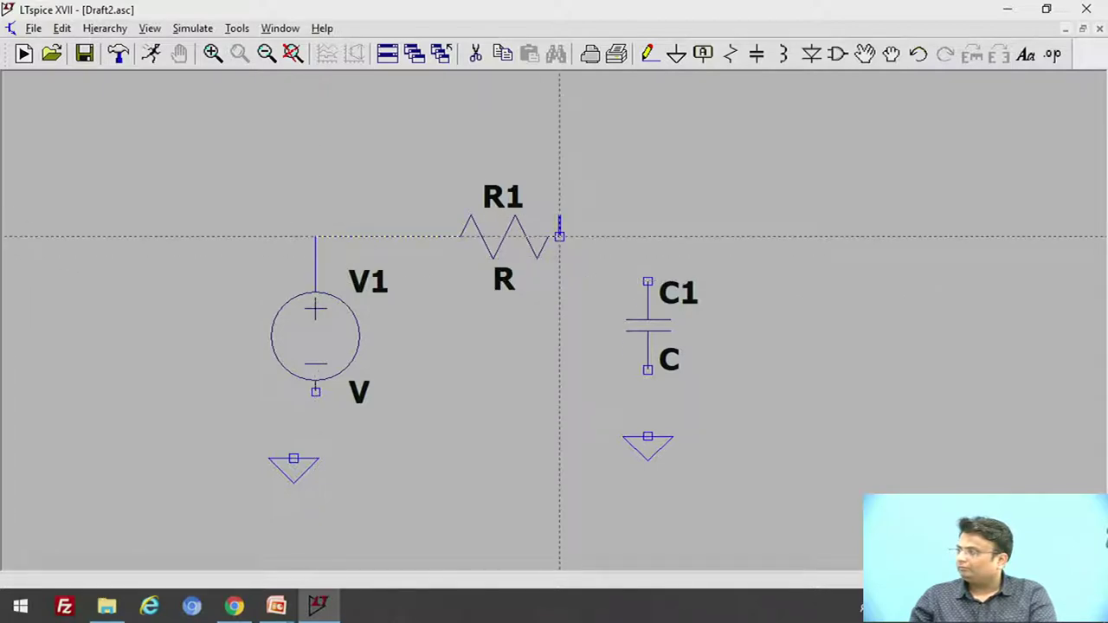
{"action": "key", "text": "Escape"}
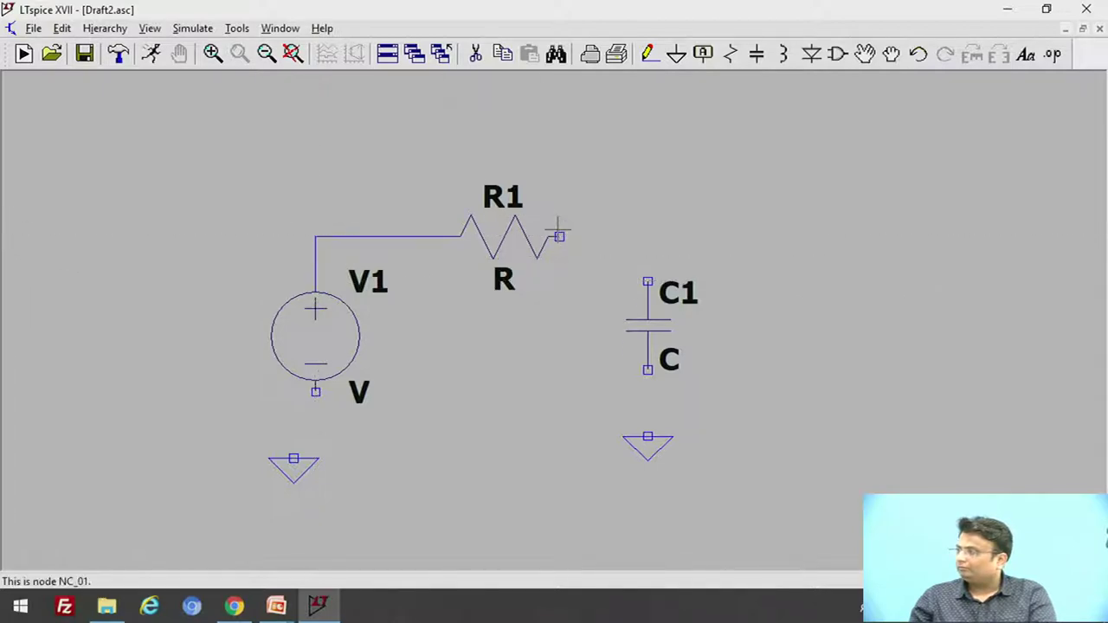
{"action": "left_click", "coordinate": [657, 55]}
{"action": "left_click", "coordinate": [560, 236]}
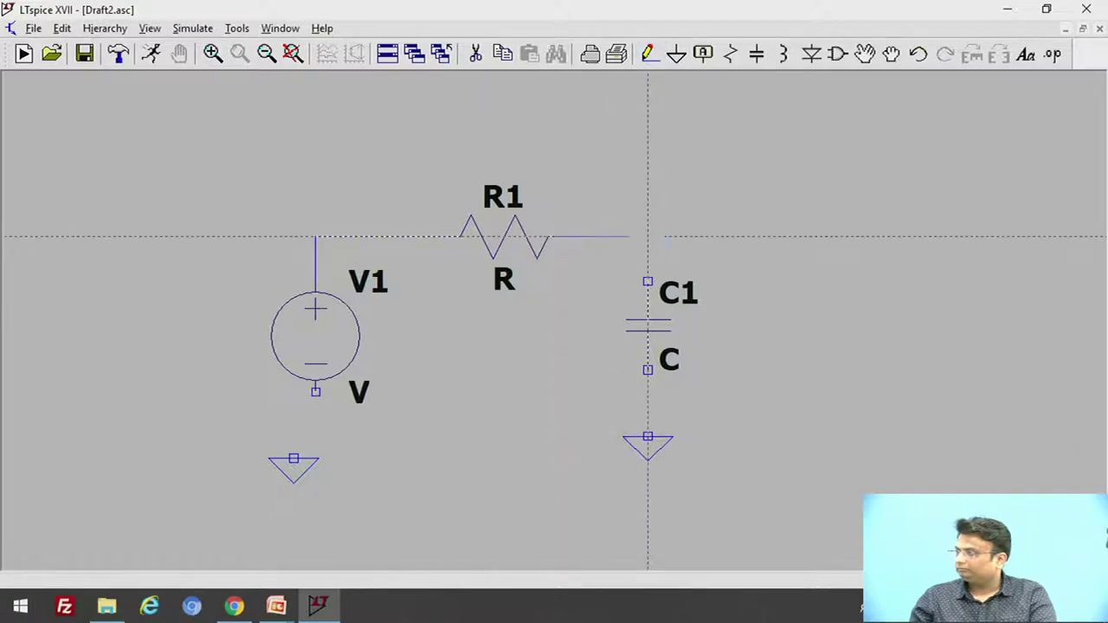
{"action": "left_click", "coordinate": [647, 281]}
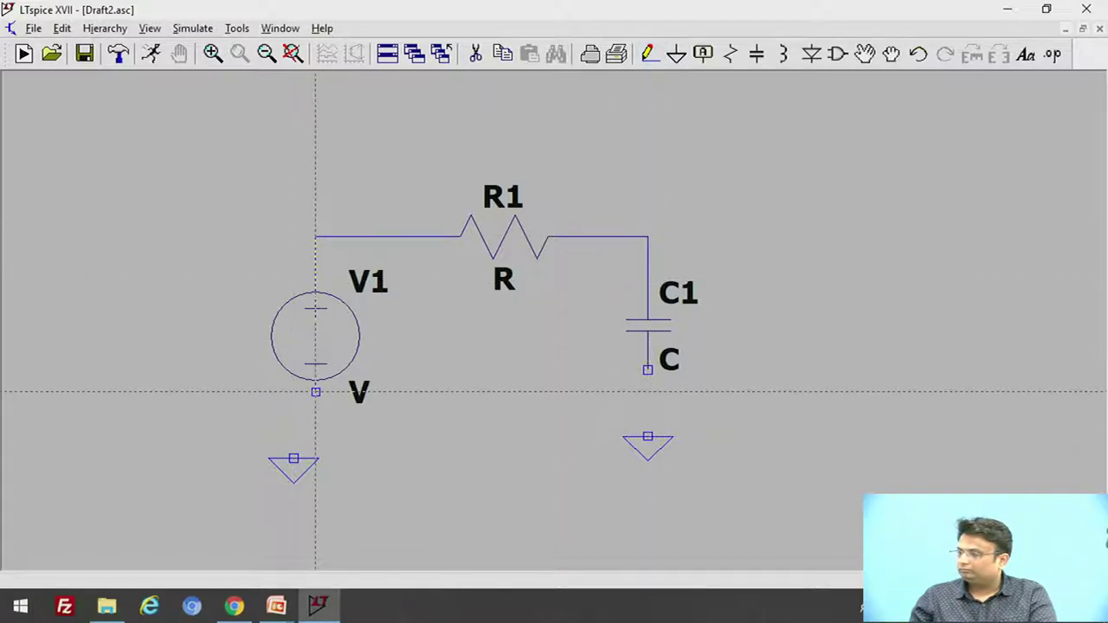
Wire the source's negative terminal and the capacitor's lower terminal to the ground symbols beneath them.
{"action": "left_click", "coordinate": [315, 436]}
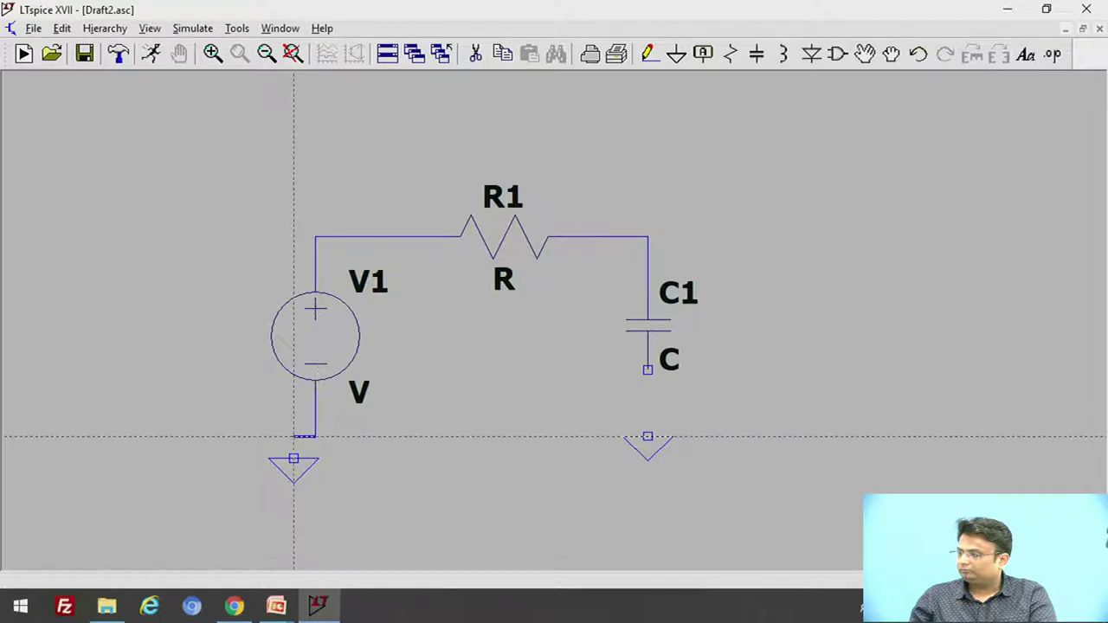
{"action": "left_click", "coordinate": [294, 458]}
{"action": "left_click", "coordinate": [648, 436]}
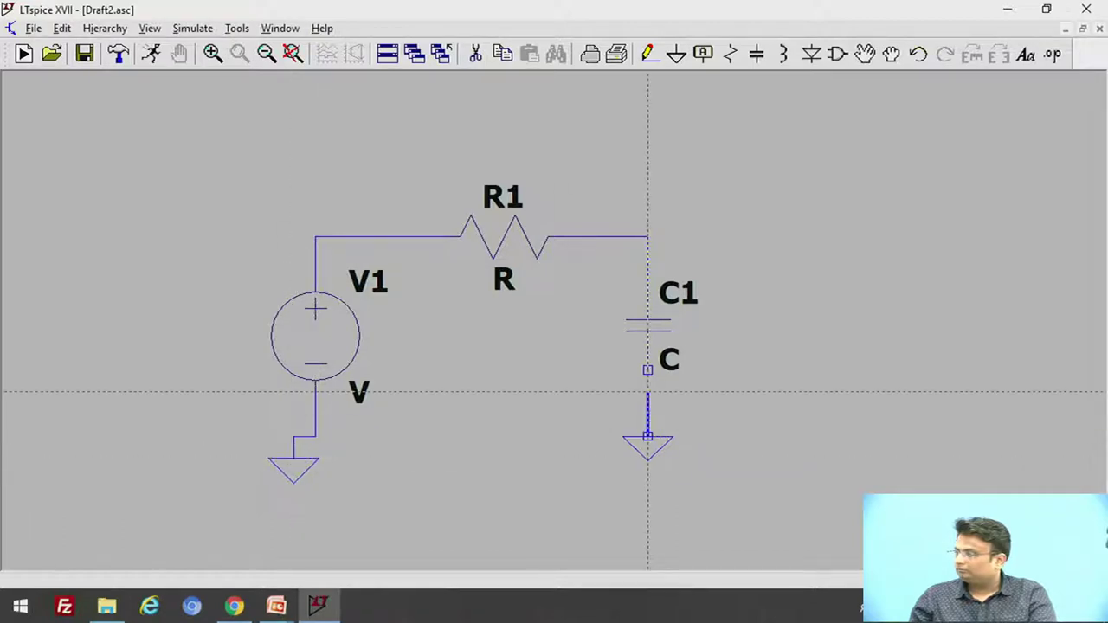
{"action": "left_click", "coordinate": [647, 370]}
{"action": "key", "text": "Escape"}
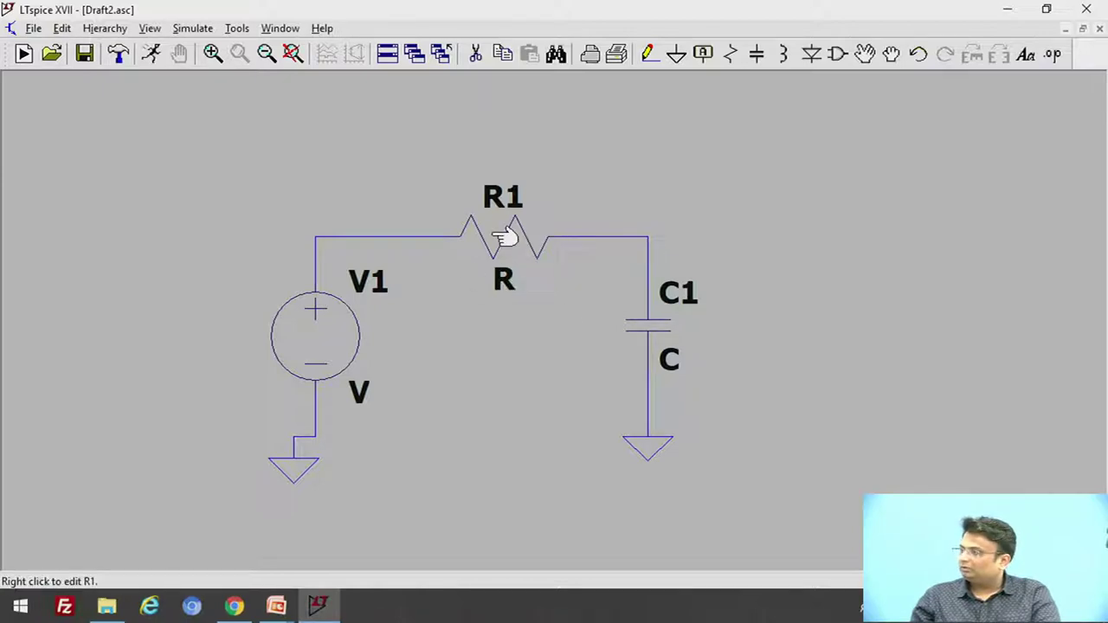
Set the resistance of R1 to 1k and the capacitance of C1 to 1u.
{"action": "right_click", "coordinate": [504, 238]}
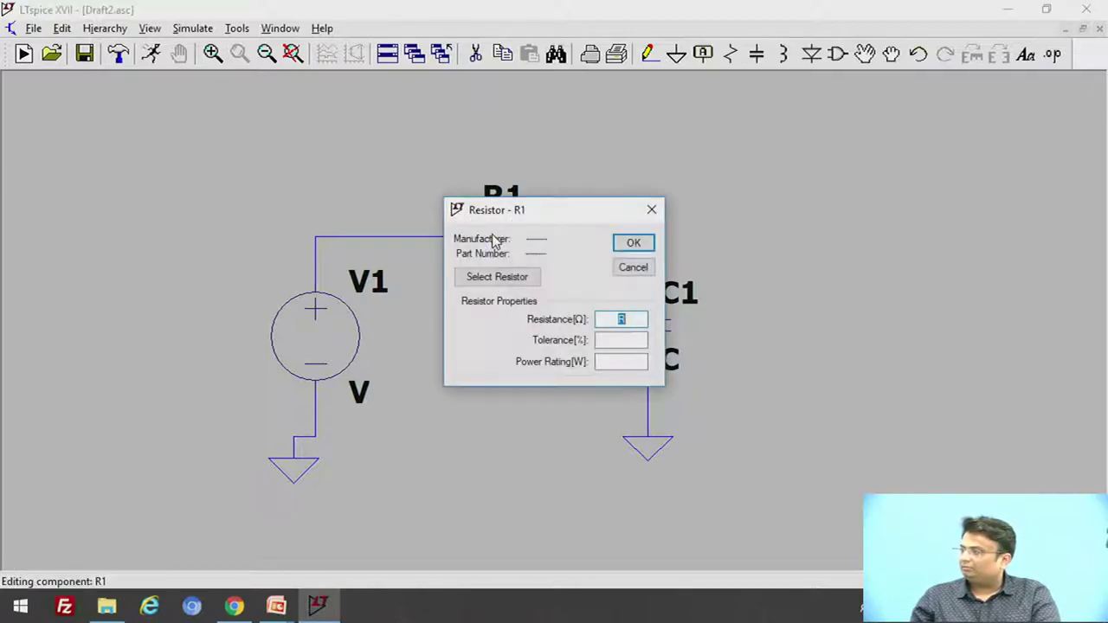
{"action": "type", "text": "1k"}
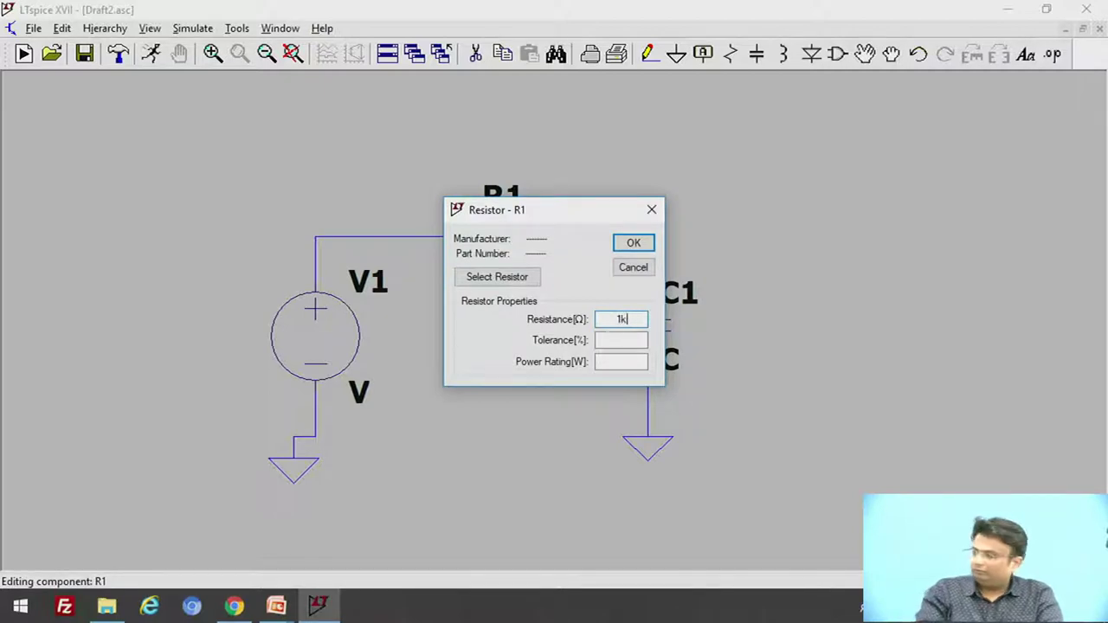
{"action": "key", "text": "Return"}
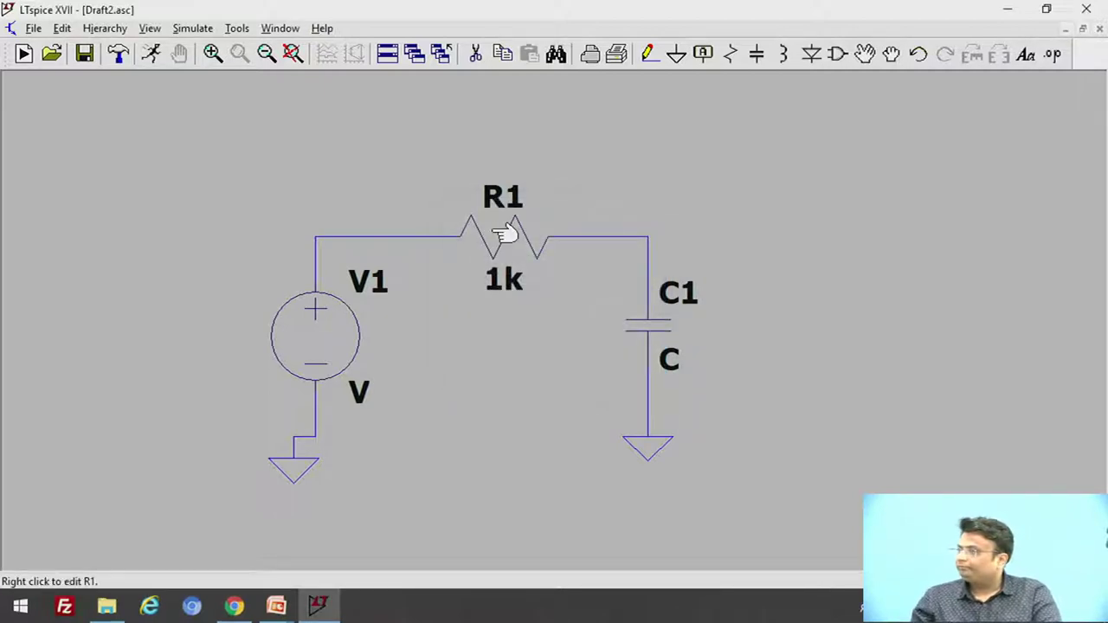
{"action": "right_click", "coordinate": [662, 328]}
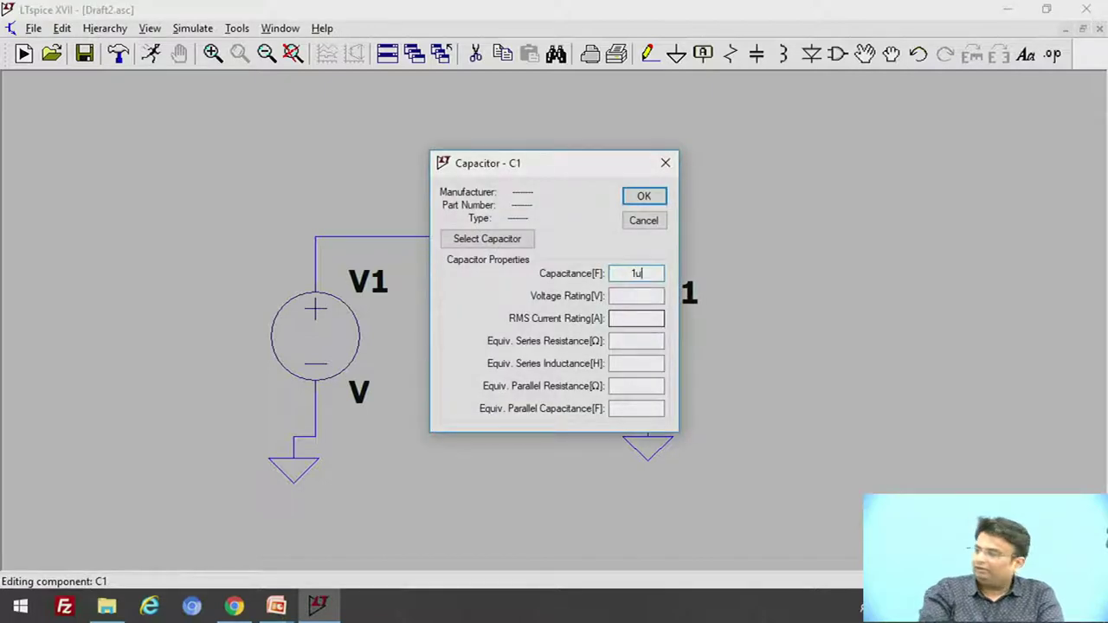
{"action": "left_click", "coordinate": [644, 199]}
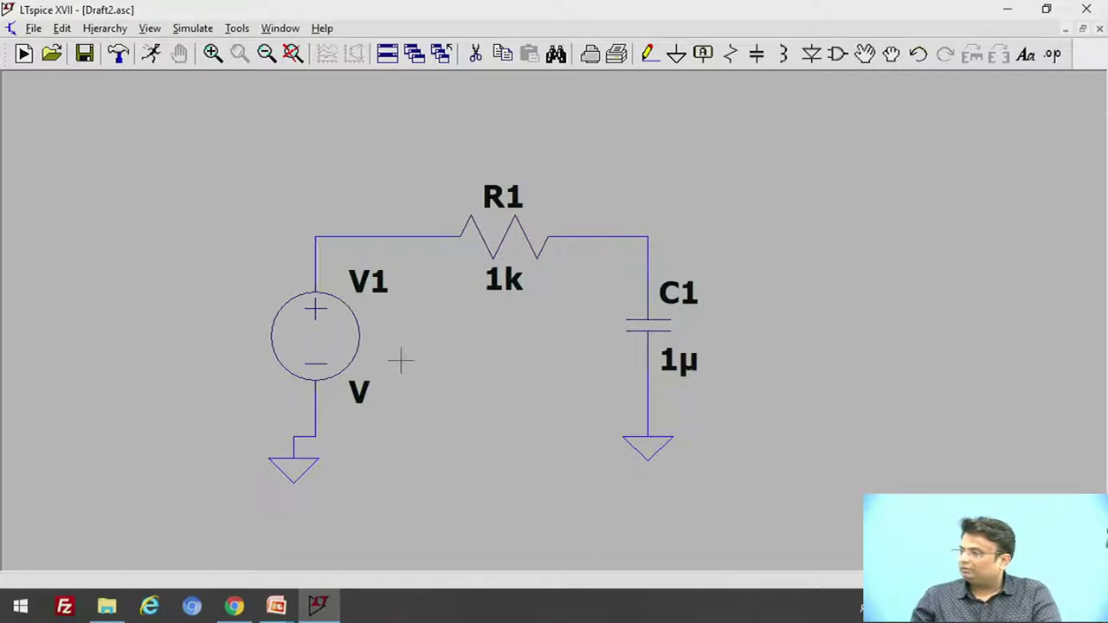
Set the small-signal AC amplitude of the voltage source V1 to 1.
{"action": "right_click", "coordinate": [312, 331]}
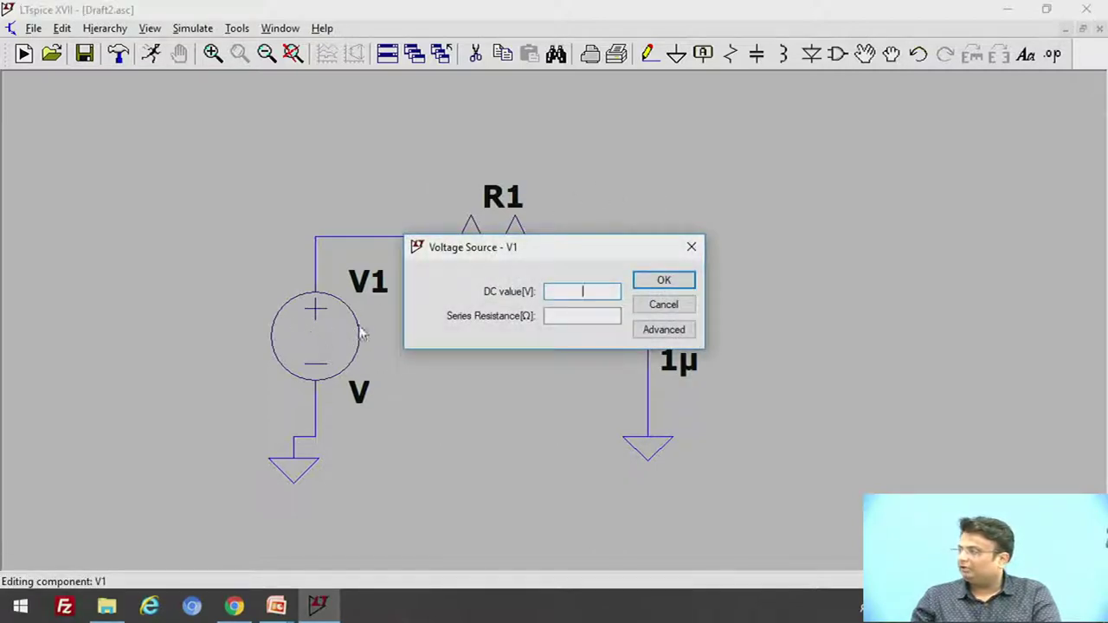
{"action": "left_click", "coordinate": [647, 332]}
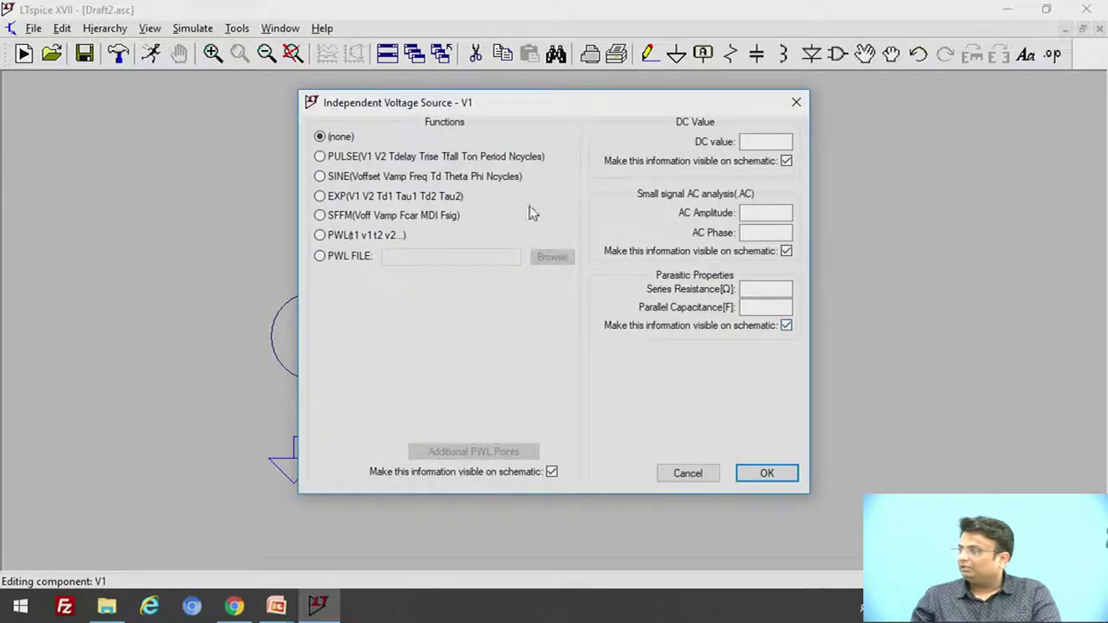
{"action": "left_click", "coordinate": [765, 212]}
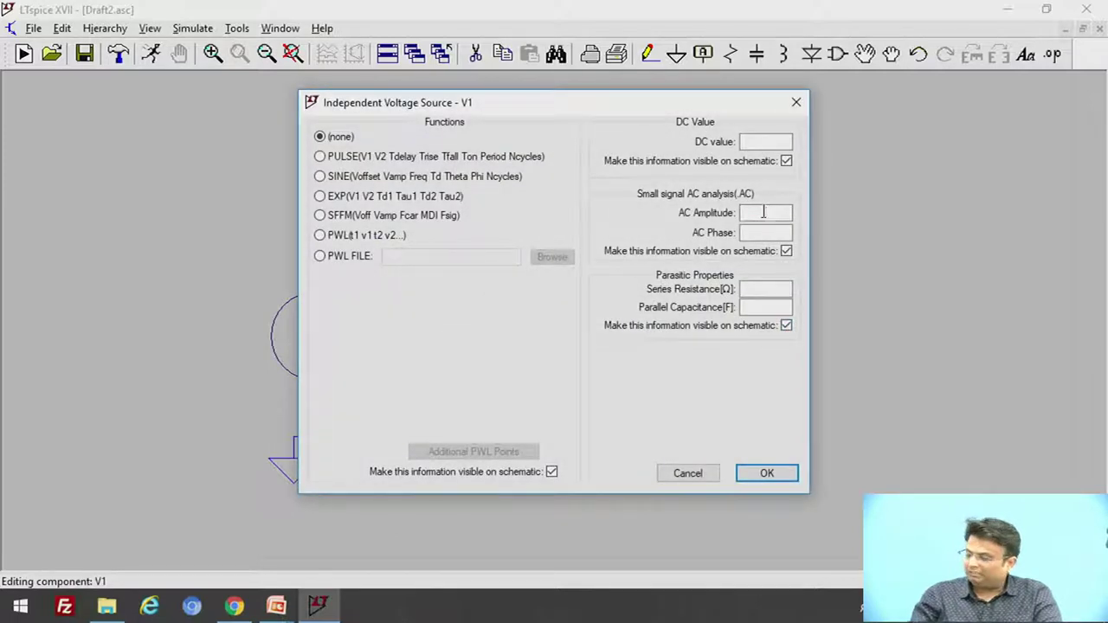
{"action": "type", "text": "1"}
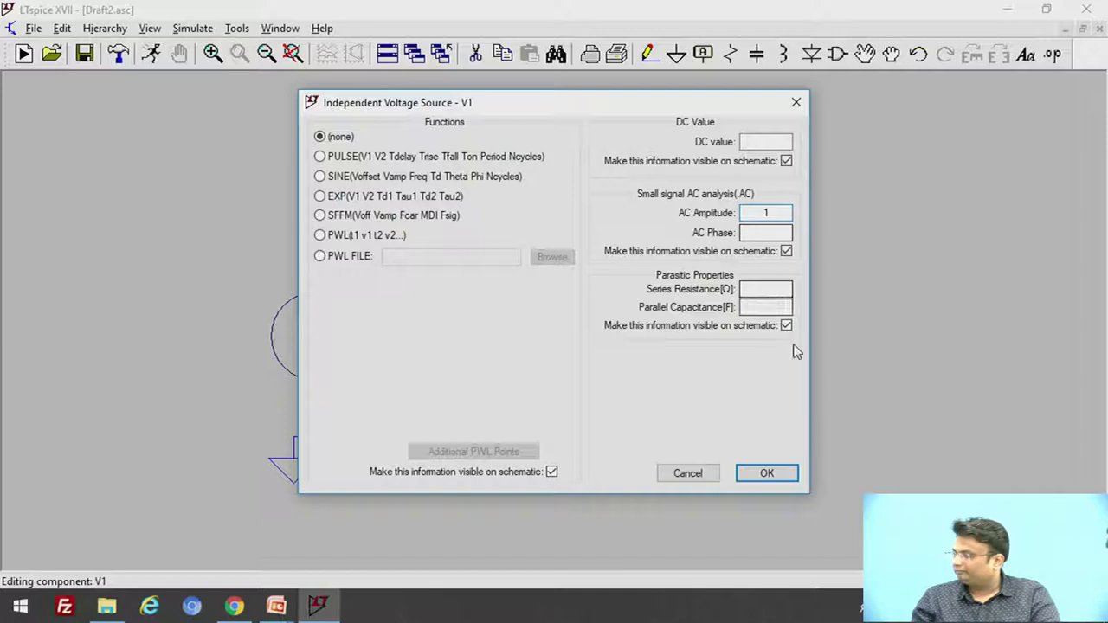
{"action": "left_click", "coordinate": [780, 476]}
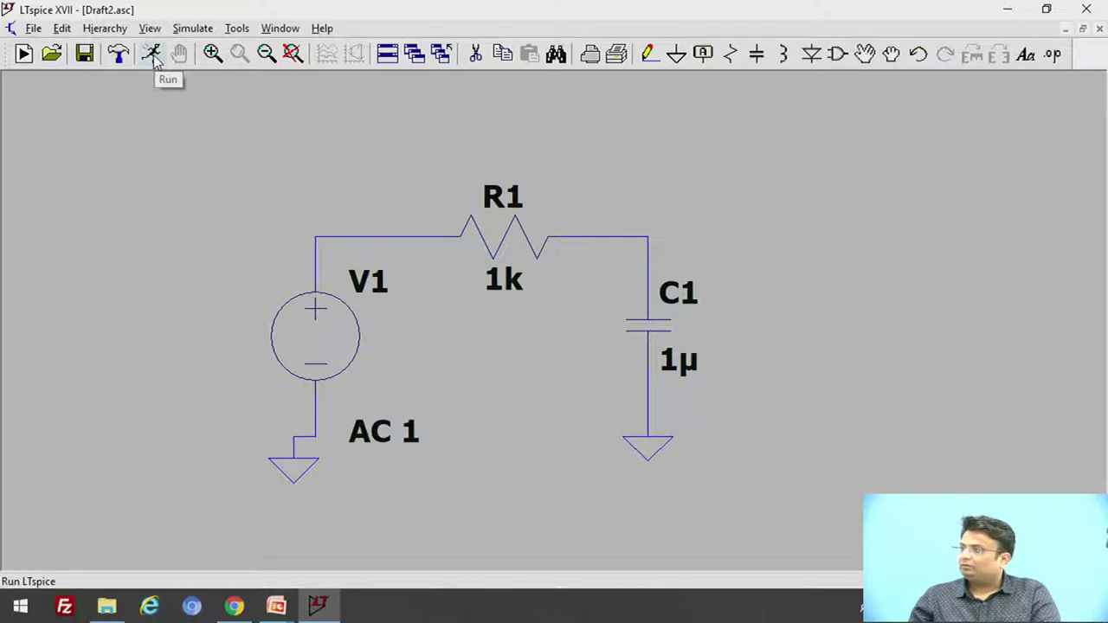
Set up a decade AC analysis with 20 points per decade from 1 to 2k, and place its directive below the circuit.
{"action": "left_click", "coordinate": [195, 30]}
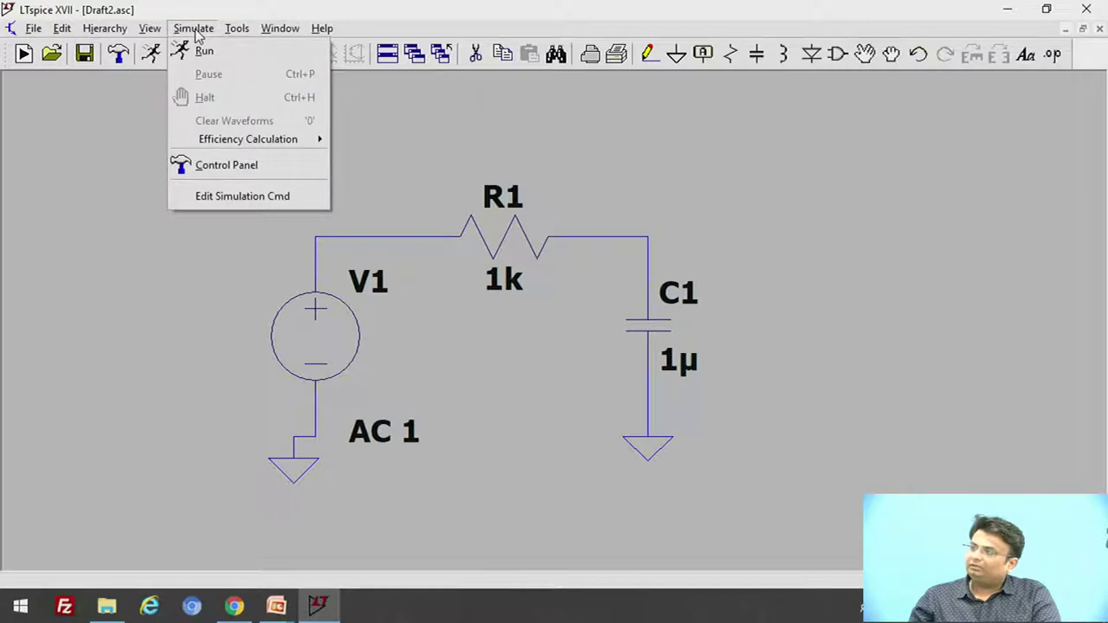
{"action": "left_click", "coordinate": [225, 197]}
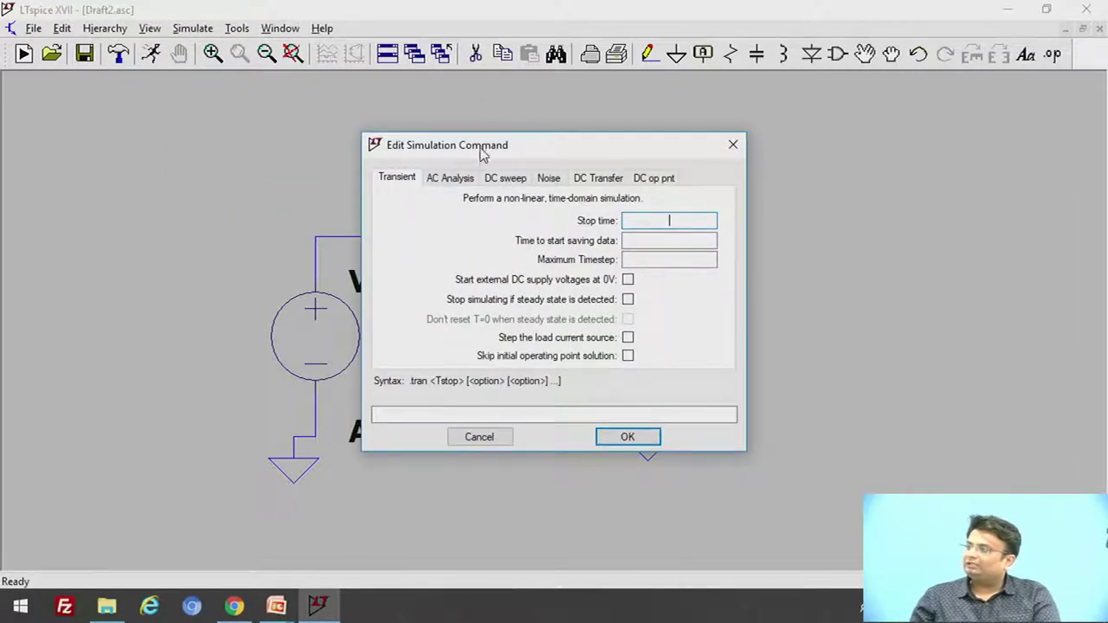
{"action": "left_click_drag", "start_coordinate": [484, 149], "coordinate": [430, 129]}
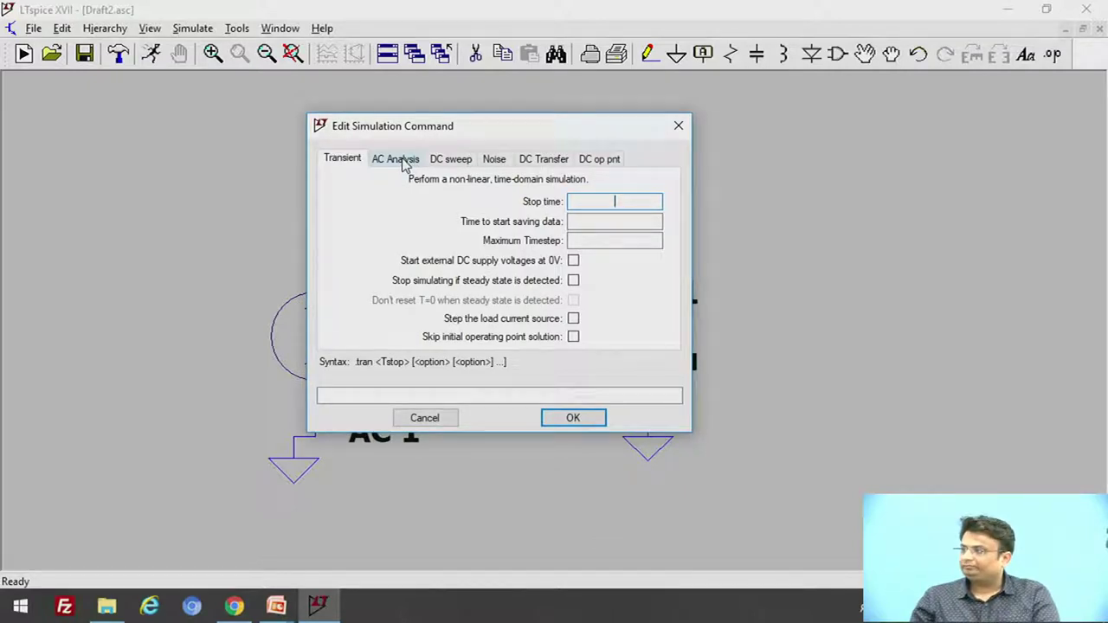
{"action": "left_click", "coordinate": [398, 159]}
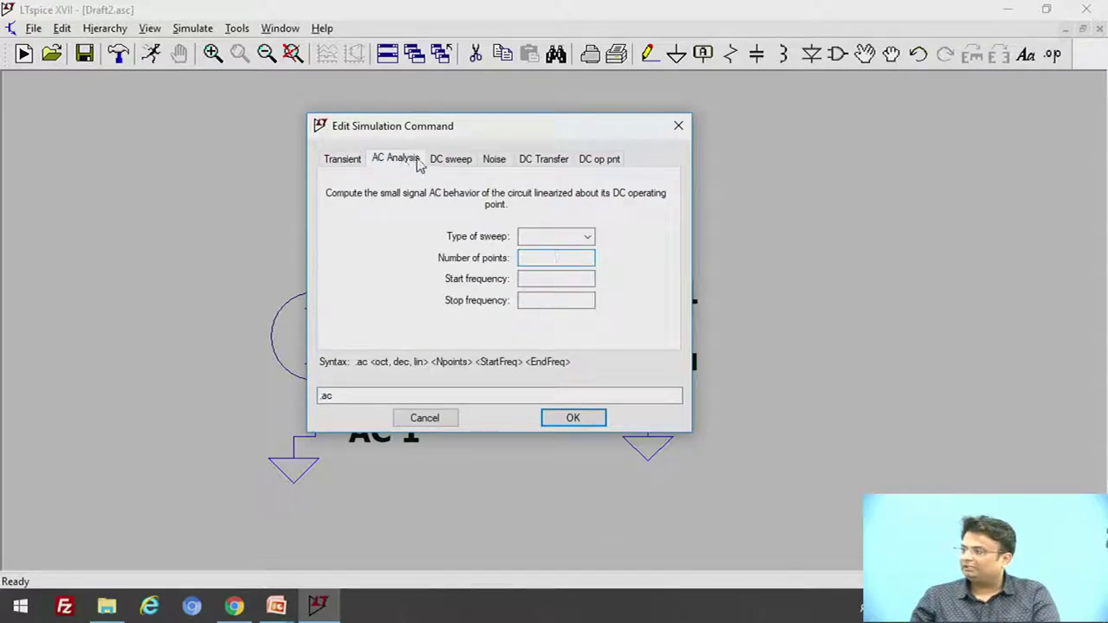
{"action": "left_click", "coordinate": [588, 239]}
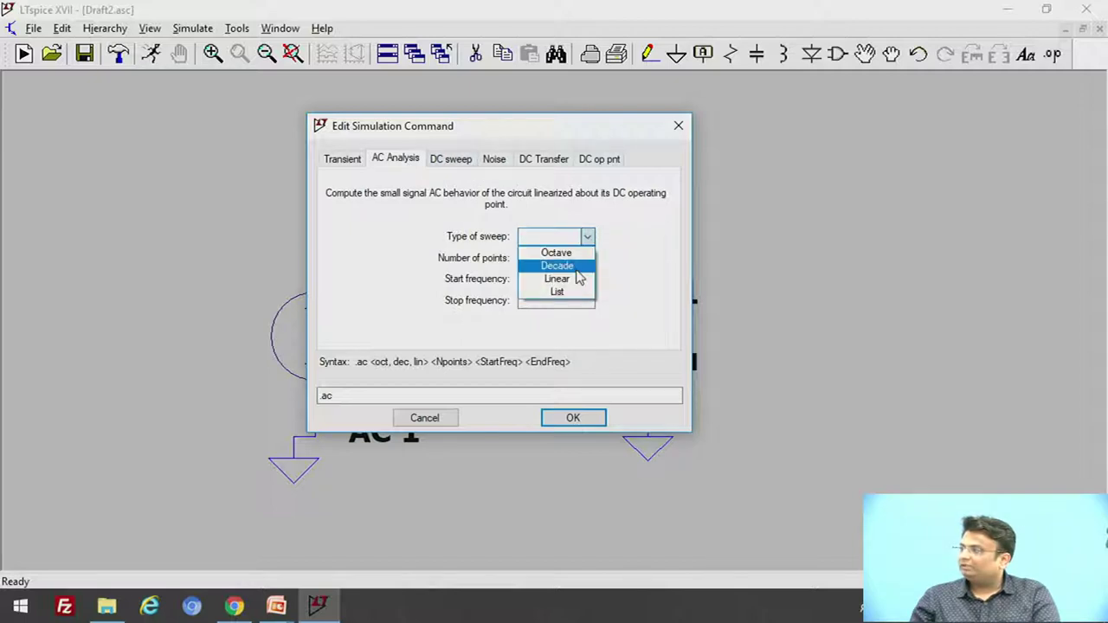
{"action": "left_click", "coordinate": [576, 268]}
{"action": "left_click", "coordinate": [574, 257]}
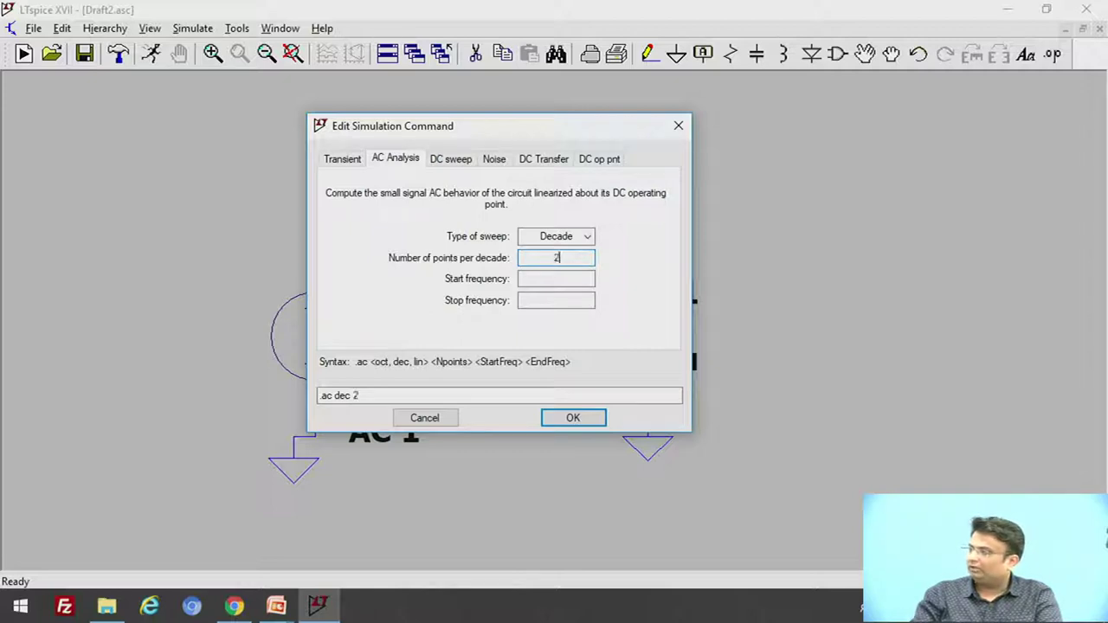
{"action": "left_click", "coordinate": [561, 275]}
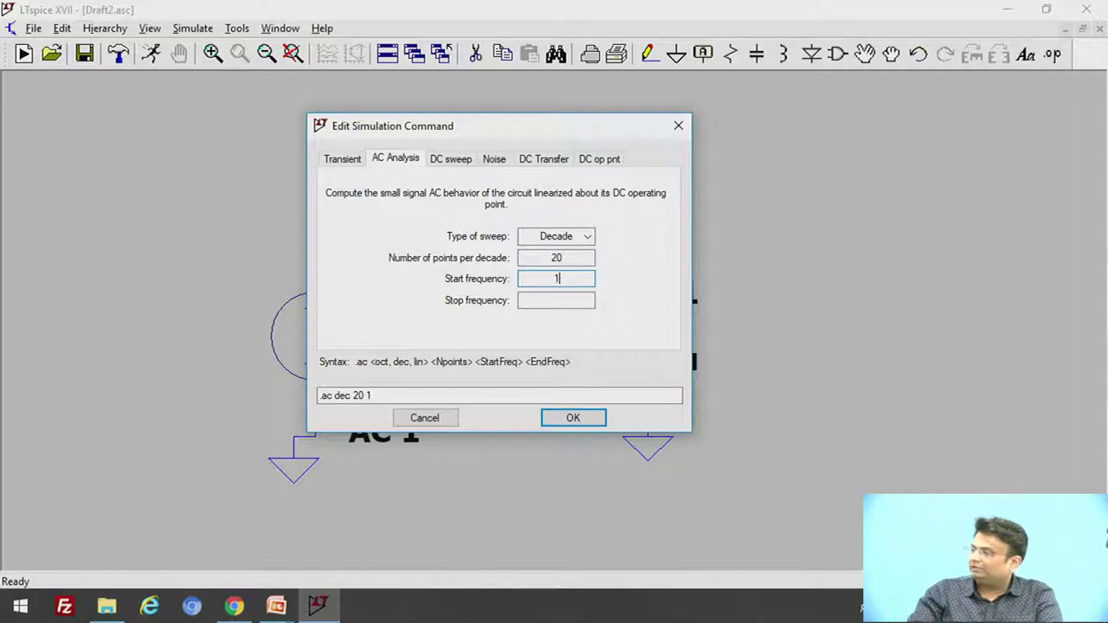
{"action": "left_click", "coordinate": [581, 299]}
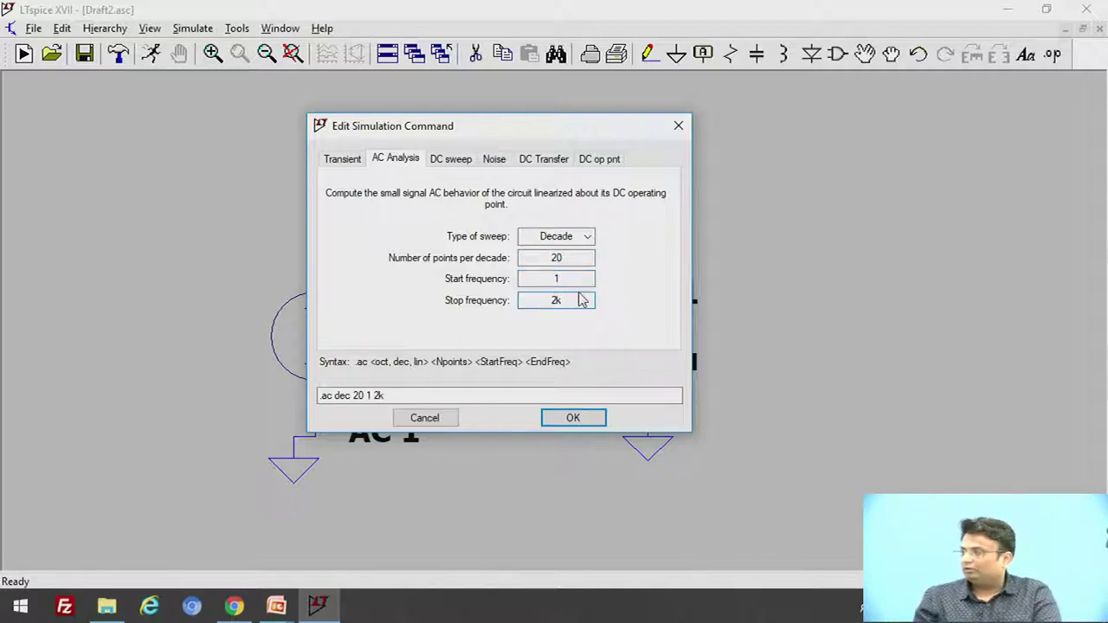
{"action": "left_click", "coordinate": [573, 418]}
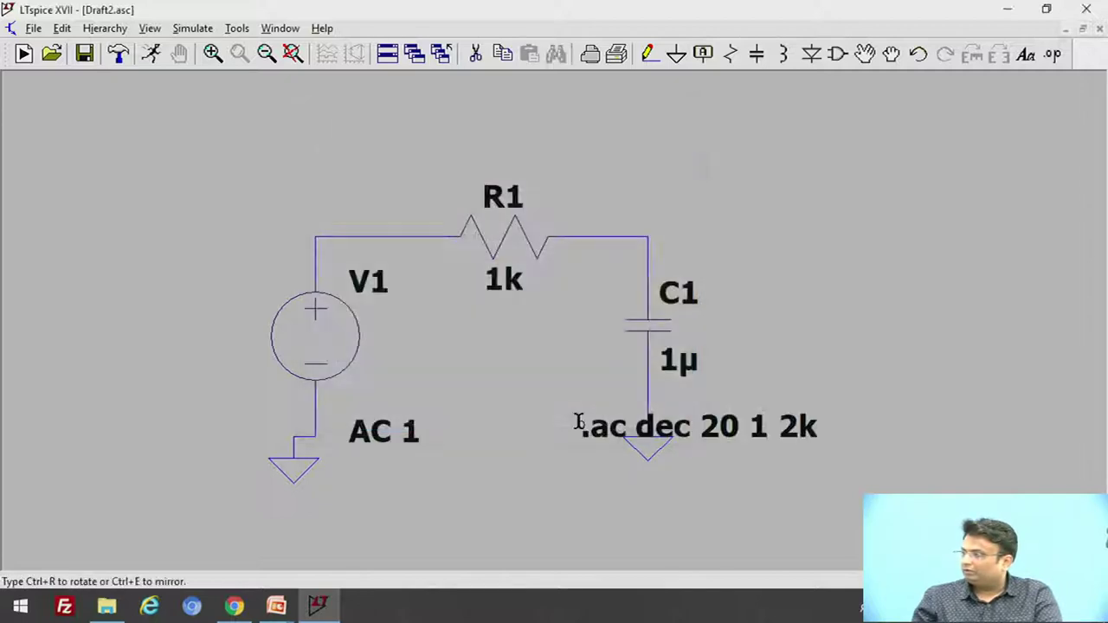
{"action": "left_click", "coordinate": [320, 492]}
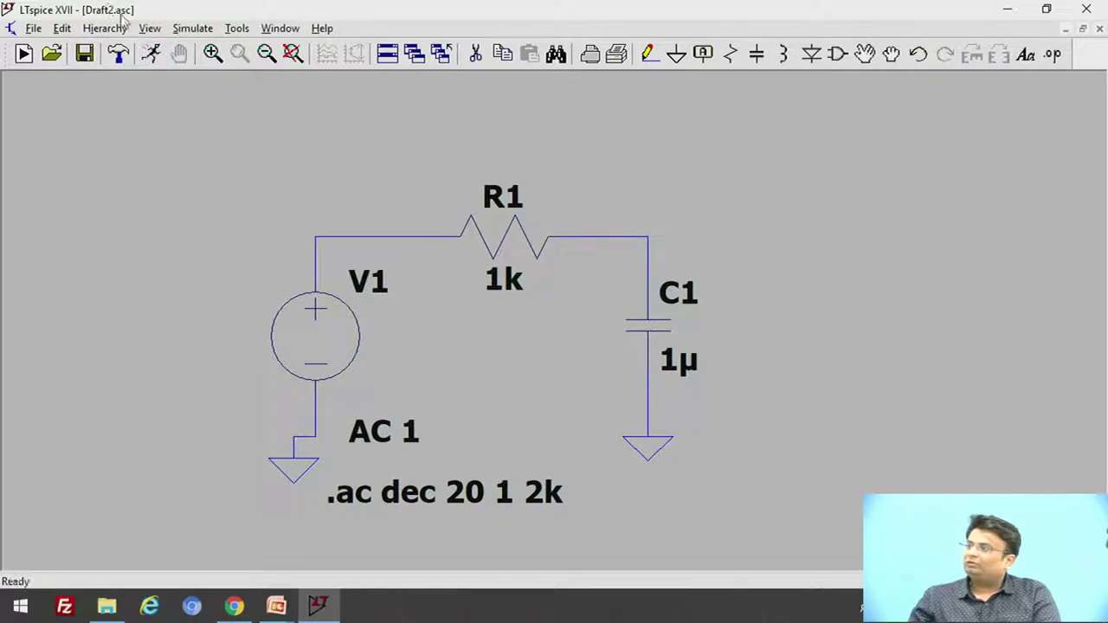
Run the AC simulation and plot the output voltage at the node between R1 and C1.
{"action": "left_click", "coordinate": [156, 61]}
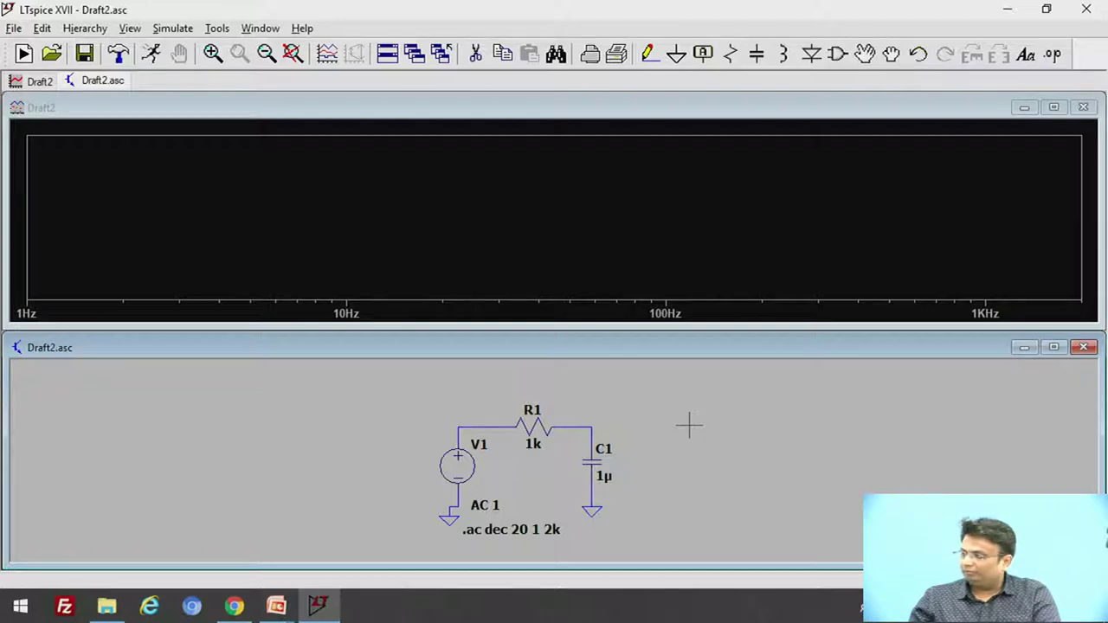
{"action": "left_click", "coordinate": [598, 422]}
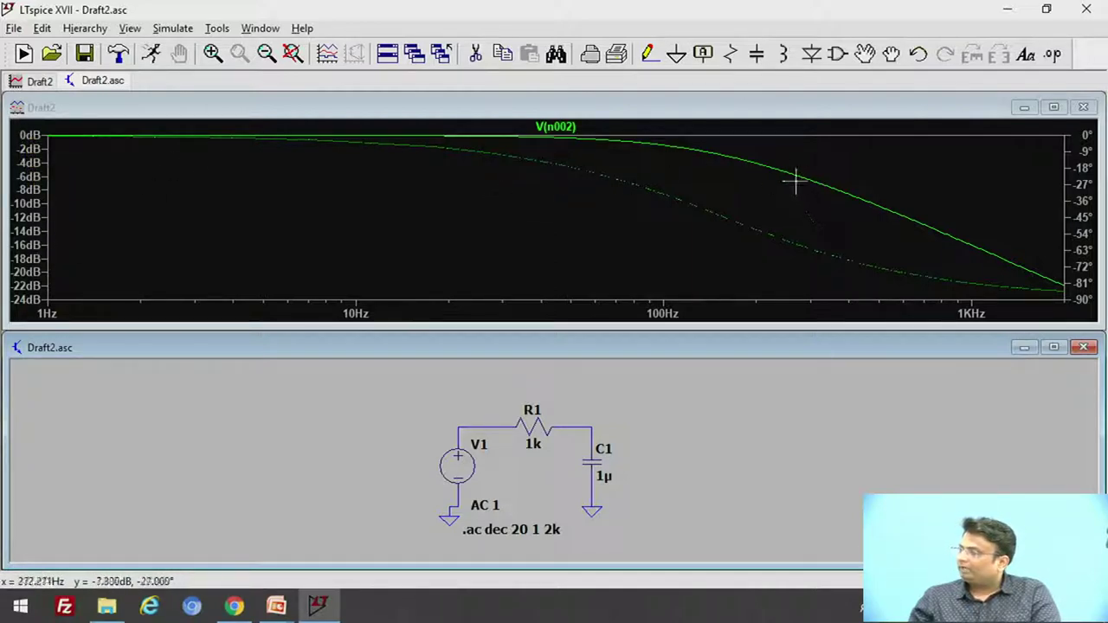
Attach two cursors to the V(n002) trace and move cursor 1 to about 138 Hz to read its magnitude and phase.
{"action": "left_click", "coordinate": [569, 127]}
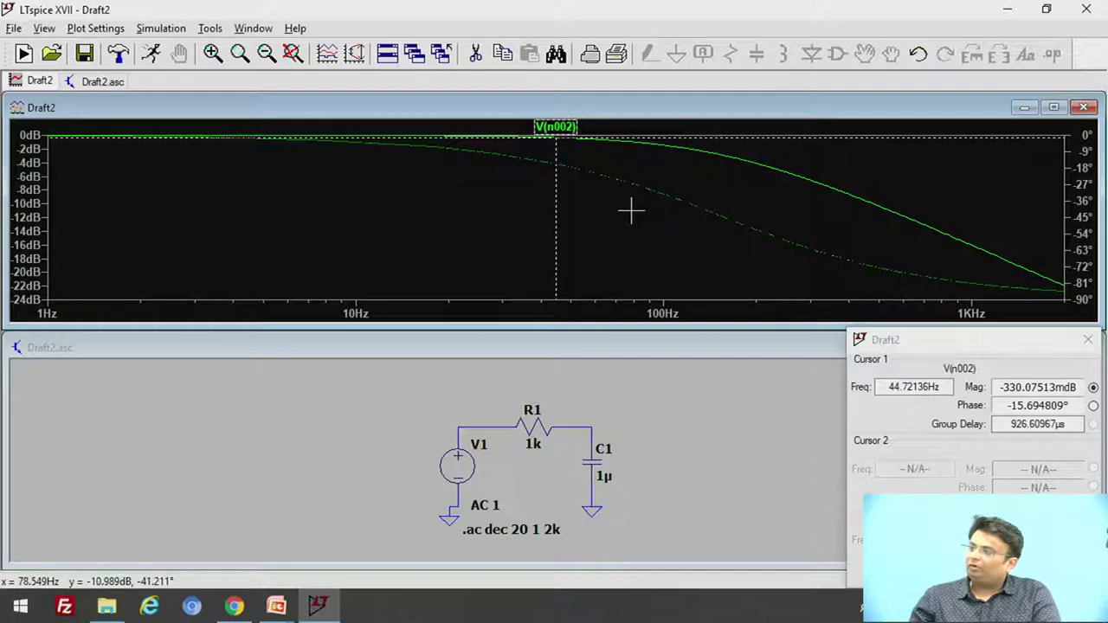
{"action": "left_click", "coordinate": [561, 128]}
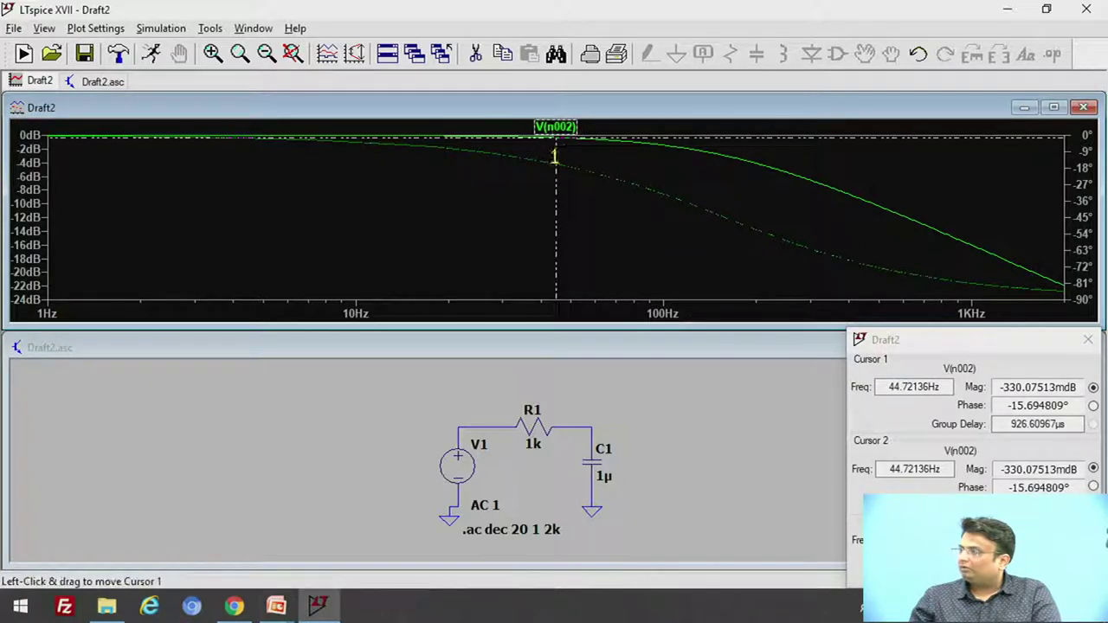
{"action": "mouse_move", "coordinate": [554, 156]}
{"action": "left_mouse_down"}
{"action": "mouse_move", "coordinate": [546, 153]}
{"action": "mouse_move", "coordinate": [706, 220]}
{"action": "left_mouse_up"}
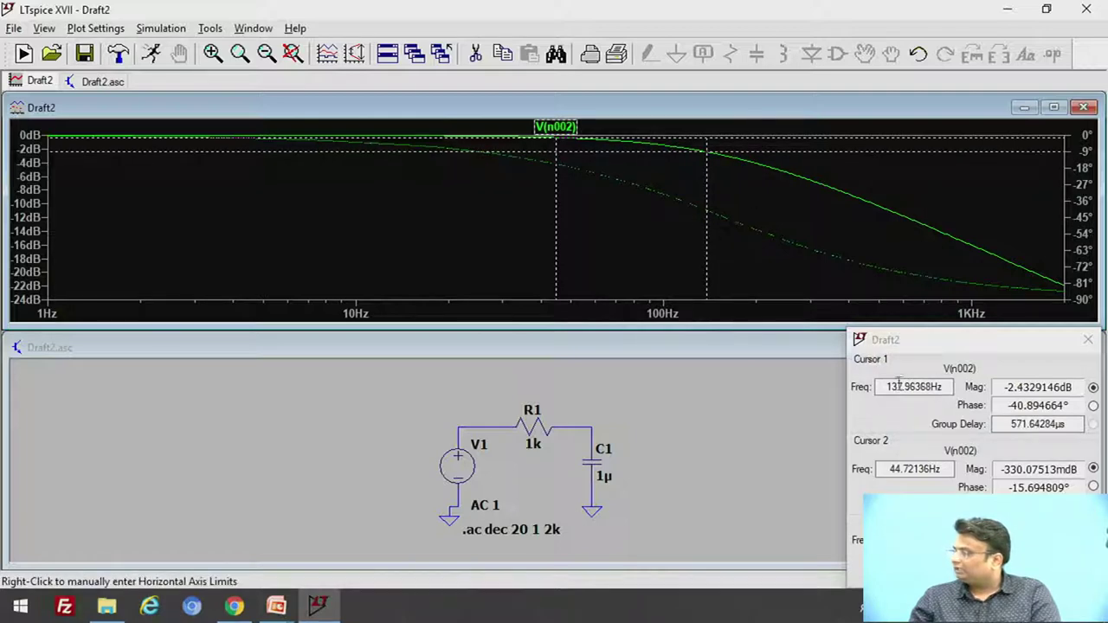
{"action": "left_click_drag", "start_coordinate": [1073, 387], "coordinate": [1017, 387]}
{"action": "left_click_drag", "start_coordinate": [950, 387], "coordinate": [876, 383]}
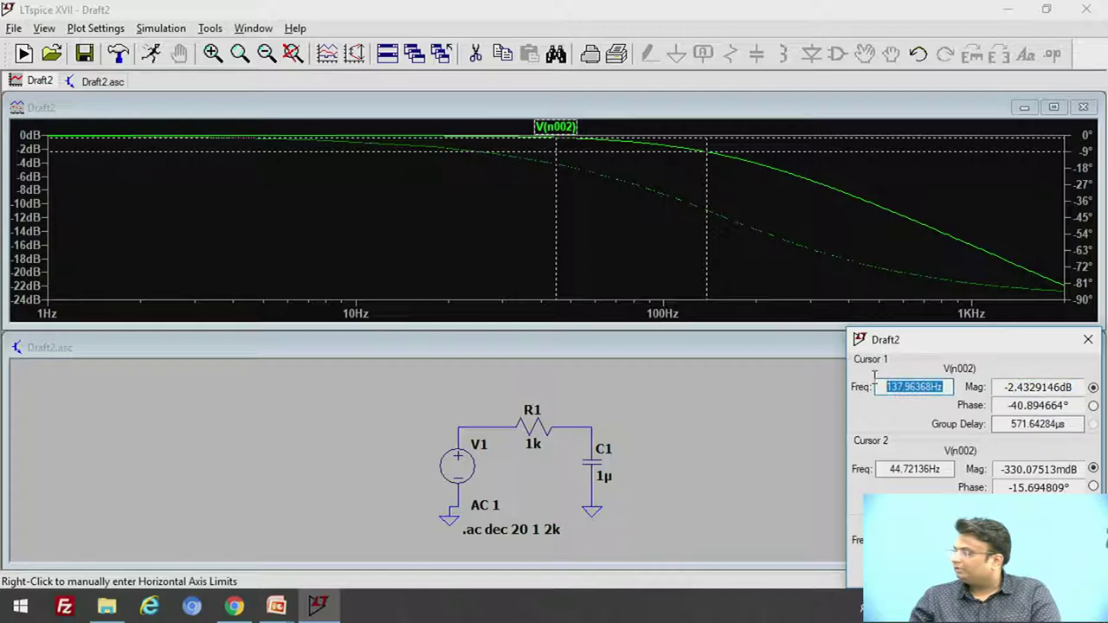
{"action": "left_click_drag", "start_coordinate": [1008, 405], "coordinate": [1070, 406]}
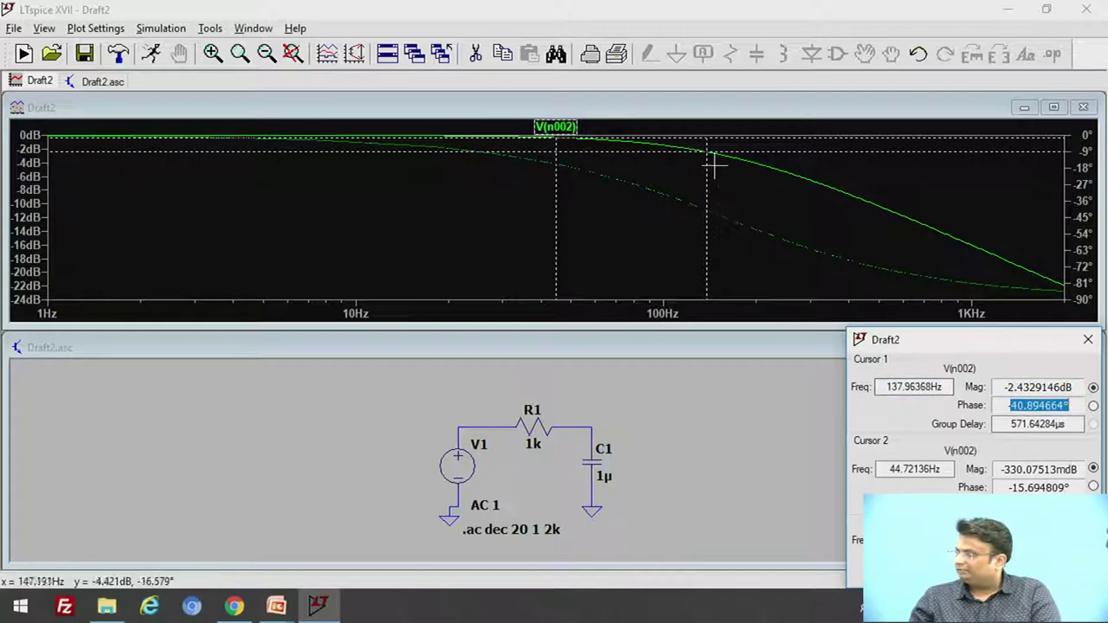
Move cursor 1 to the -3 dB point of the magnitude curve and read the cutoff frequency there.
{"action": "left_click_drag", "start_coordinate": [706, 169], "coordinate": [726, 182]}
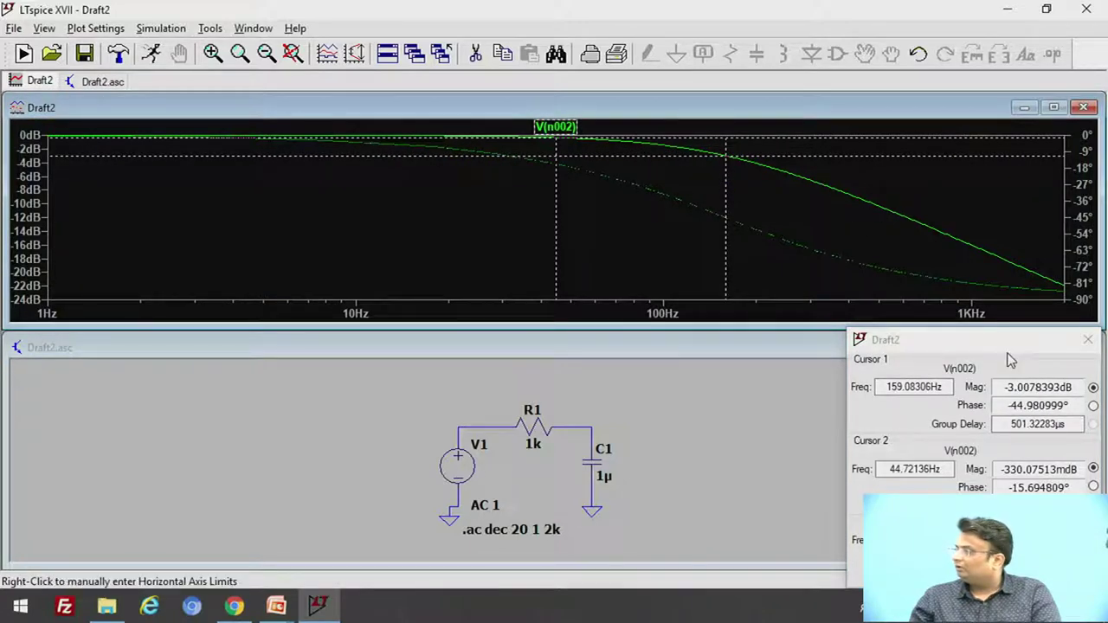
{"action": "left_click_drag", "start_coordinate": [1005, 387], "coordinate": [1071, 391]}
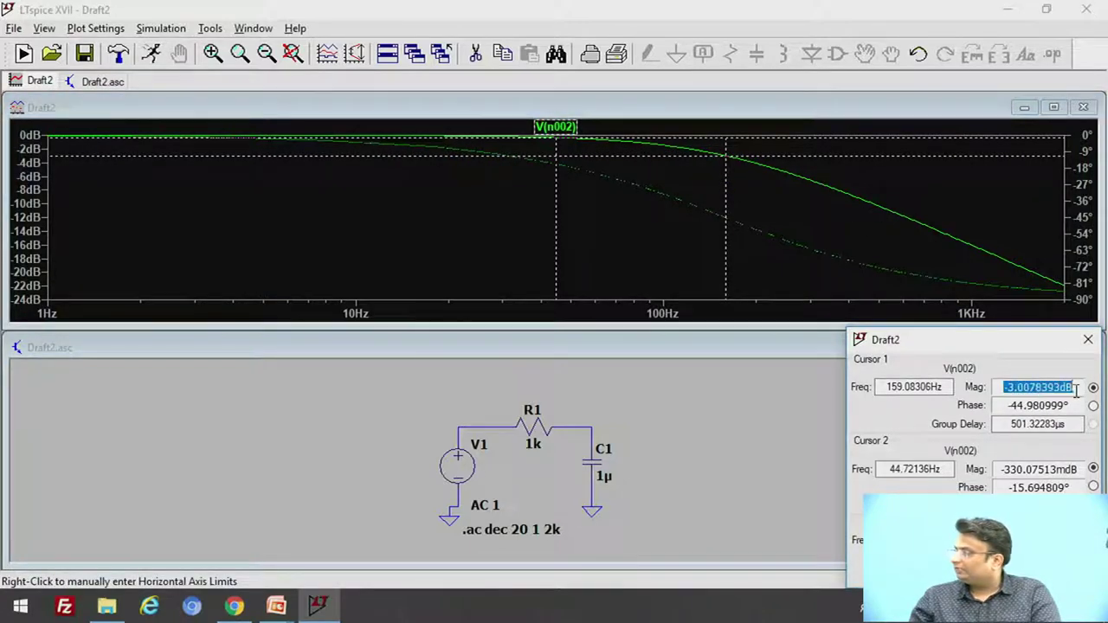
{"action": "left_click_drag", "start_coordinate": [948, 388], "coordinate": [881, 381]}
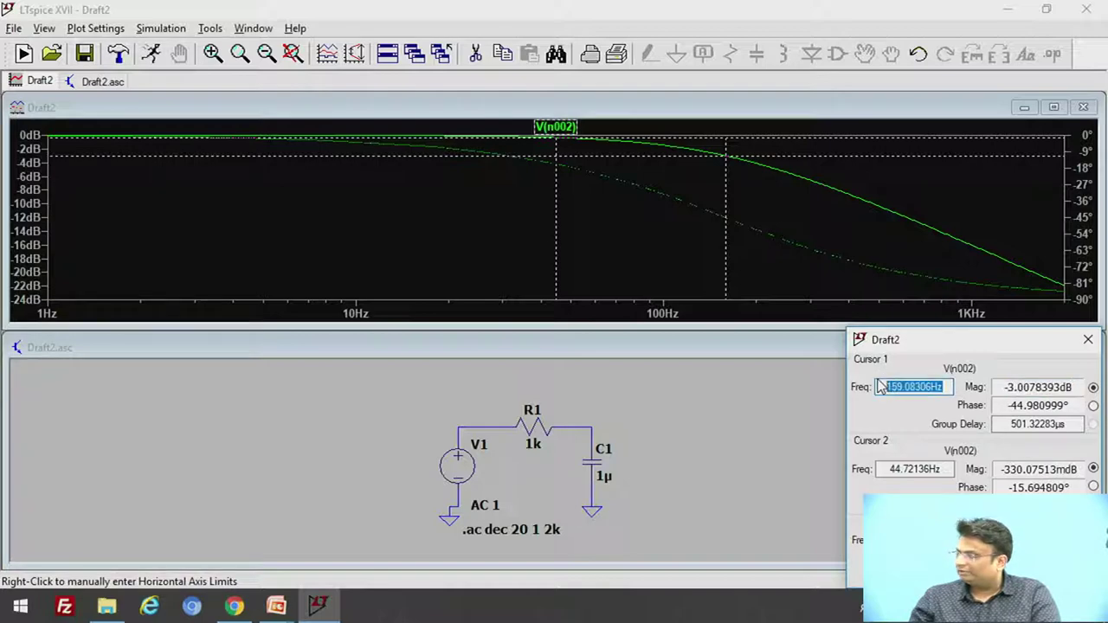
{"action": "left_click", "coordinate": [884, 387]}
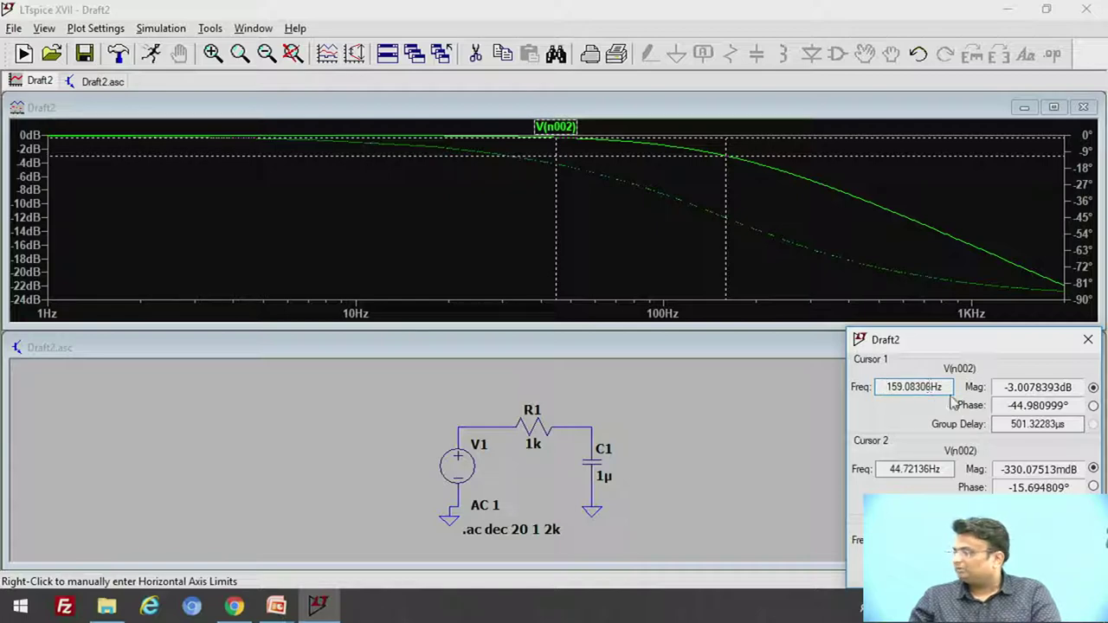
{"action": "left_click_drag", "start_coordinate": [952, 387], "coordinate": [888, 387]}
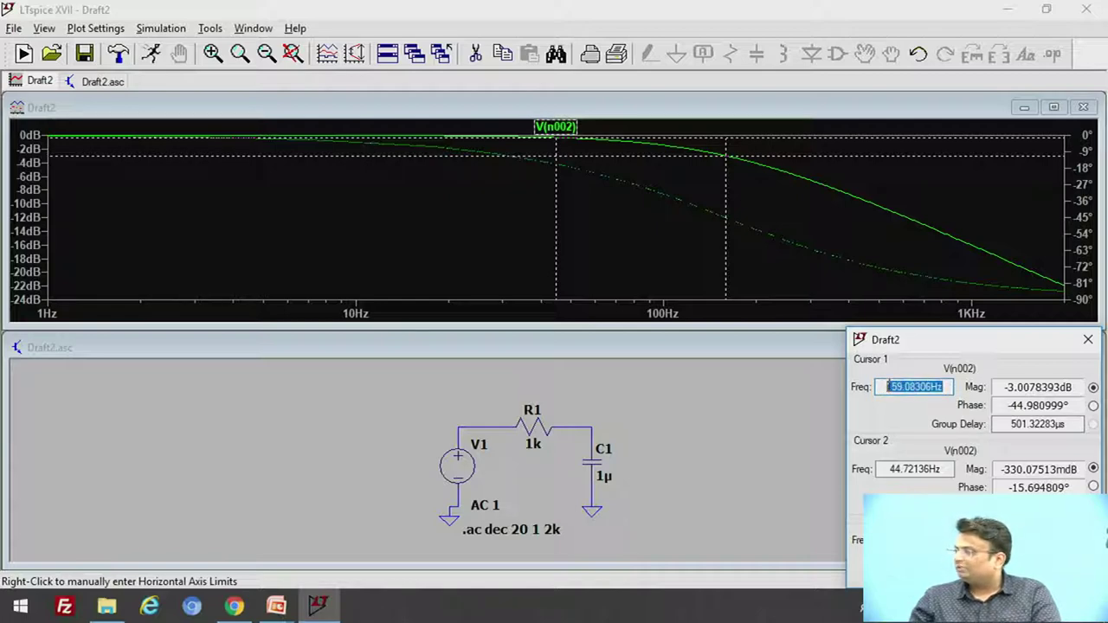
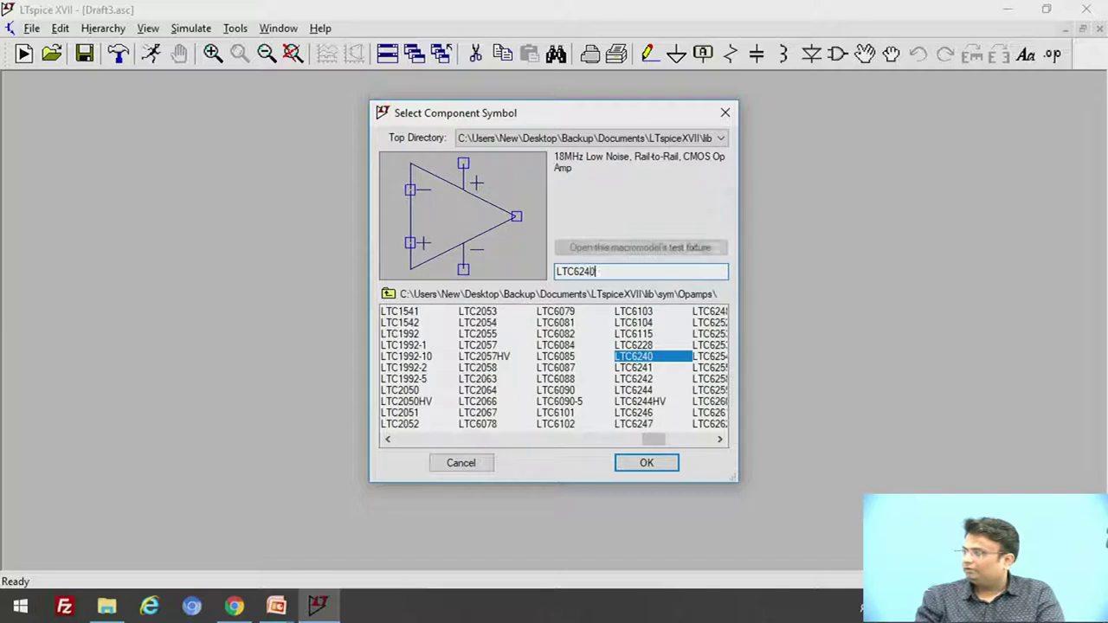
Place one LTC6240 op amp in the middle of the new schematic.
{"action": "left_click", "coordinate": [647, 462]}
{"action": "left_click", "coordinate": [468, 326]}
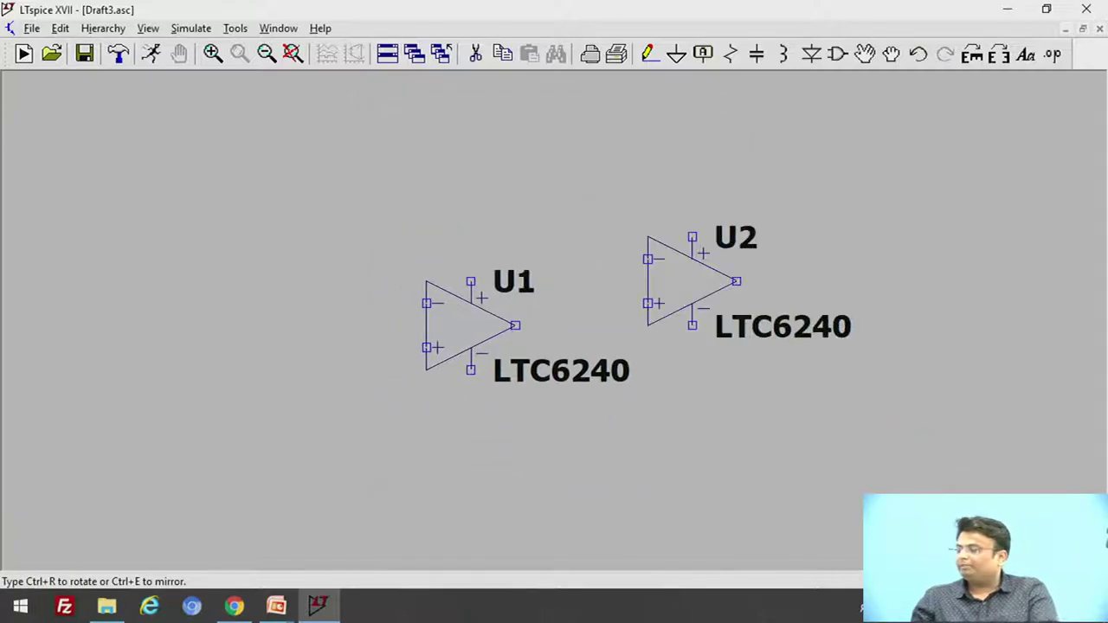
{"action": "key", "text": "Escape"}
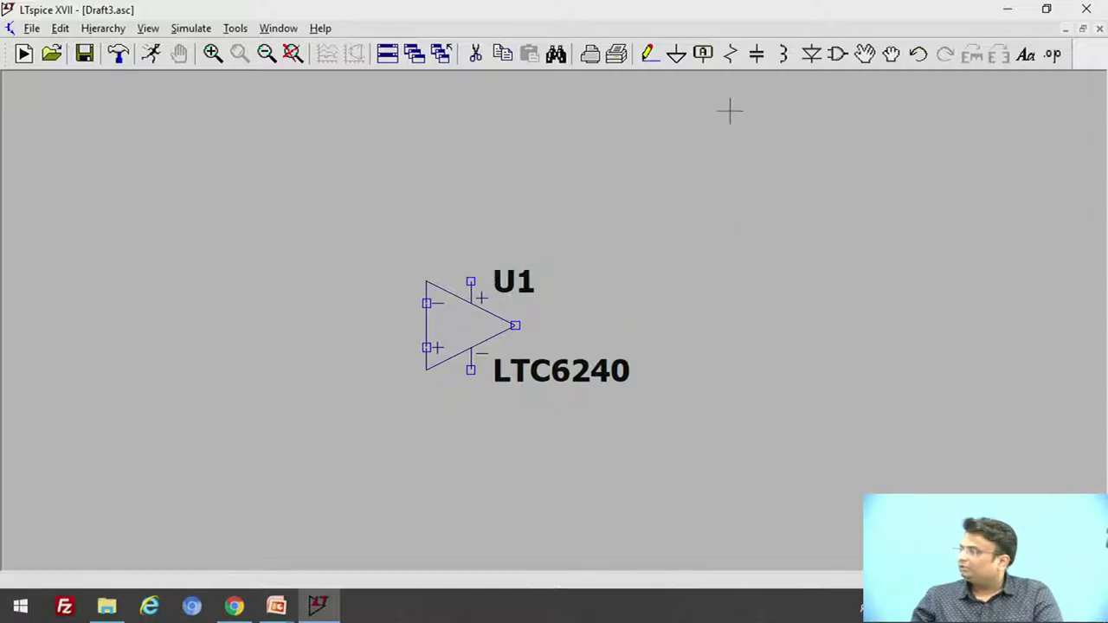
Place two voltage sources side by side to the right of the op amp, with the second one rotated 180 degrees.
{"action": "left_click", "coordinate": [837, 54]}
{"action": "type", "text": "voltage"}
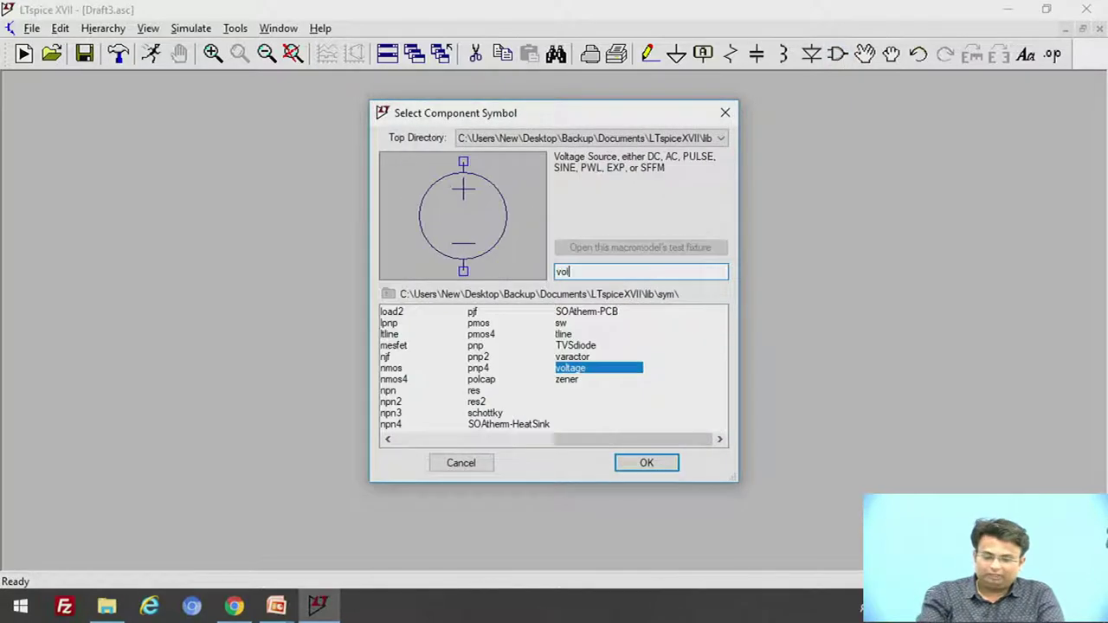
{"action": "left_click", "coordinate": [648, 463]}
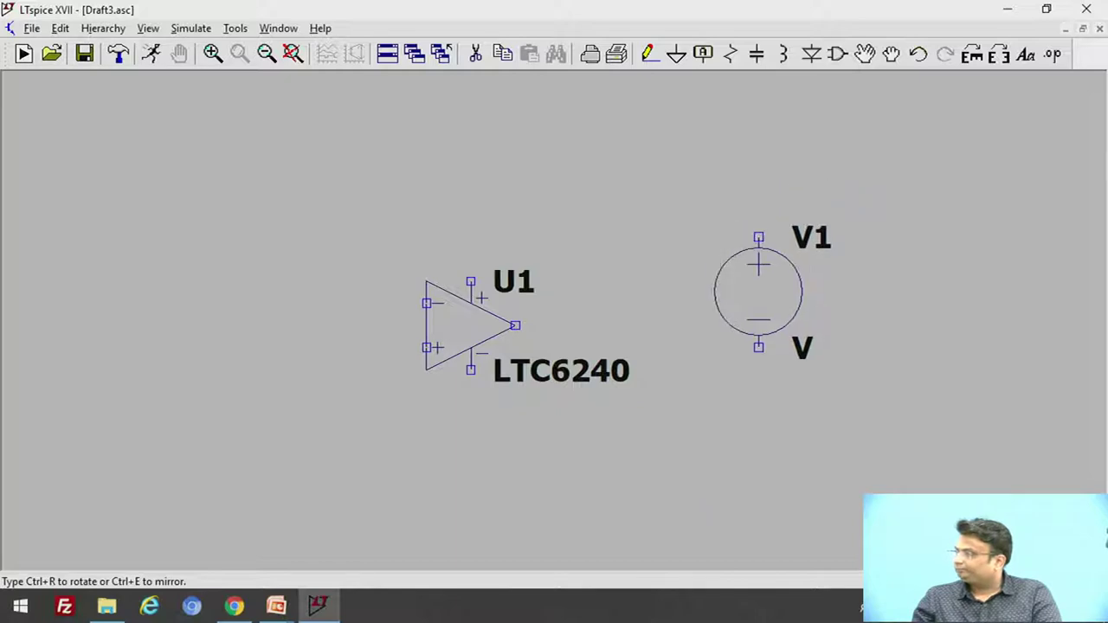
{"action": "left_click", "coordinate": [781, 269]}
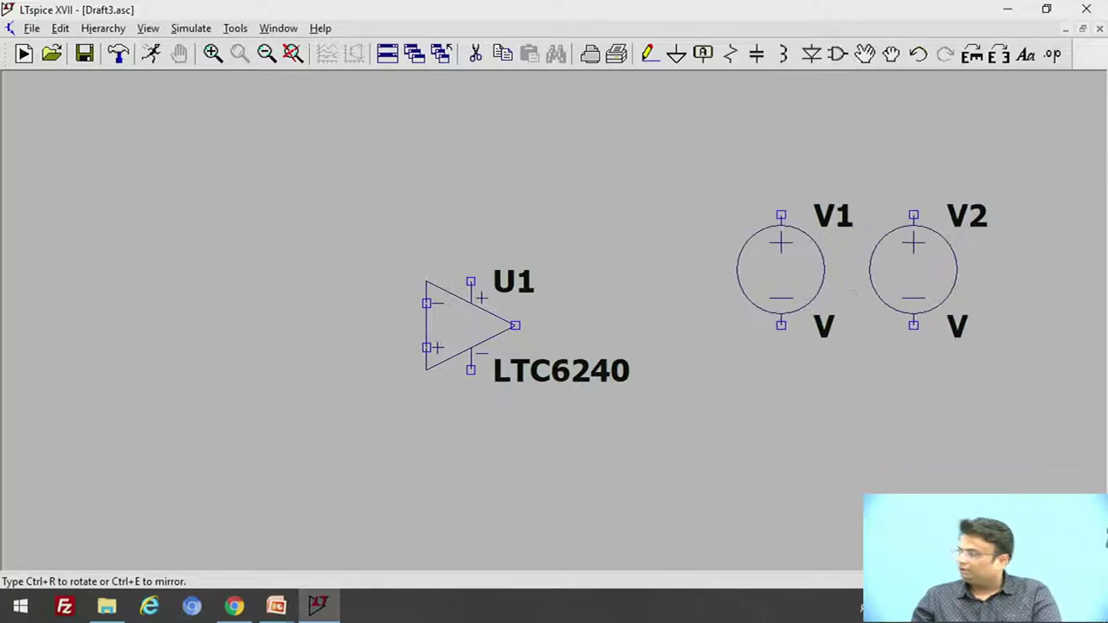
{"action": "key", "text": "ctrl+r"}
{"action": "key", "text": "ctrl+r"}
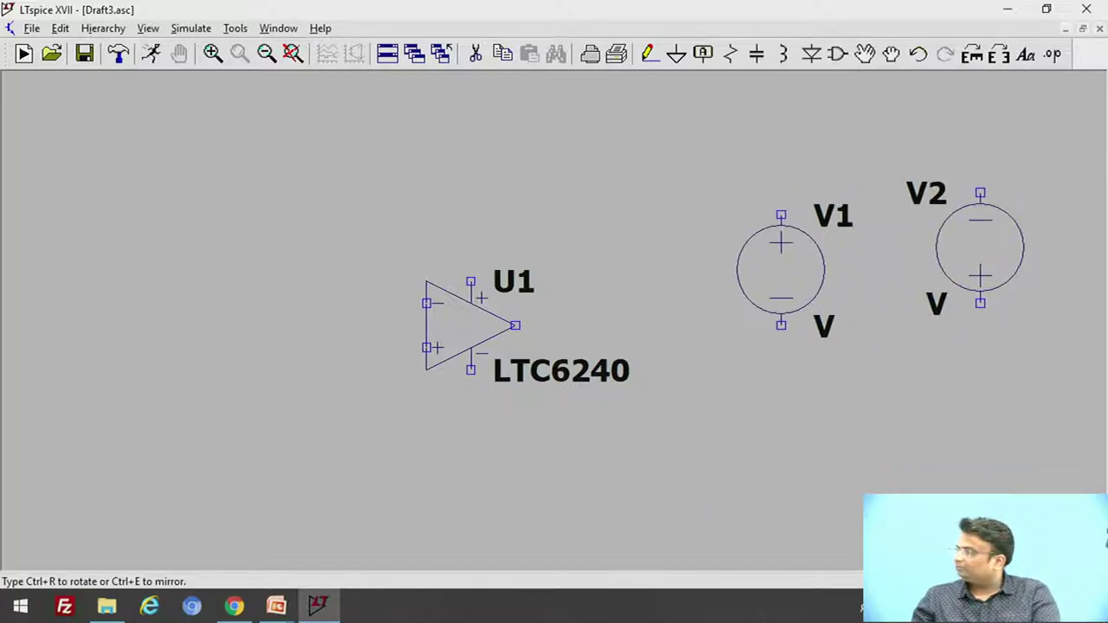
{"action": "left_click", "coordinate": [957, 269]}
{"action": "key", "text": "Escape"}
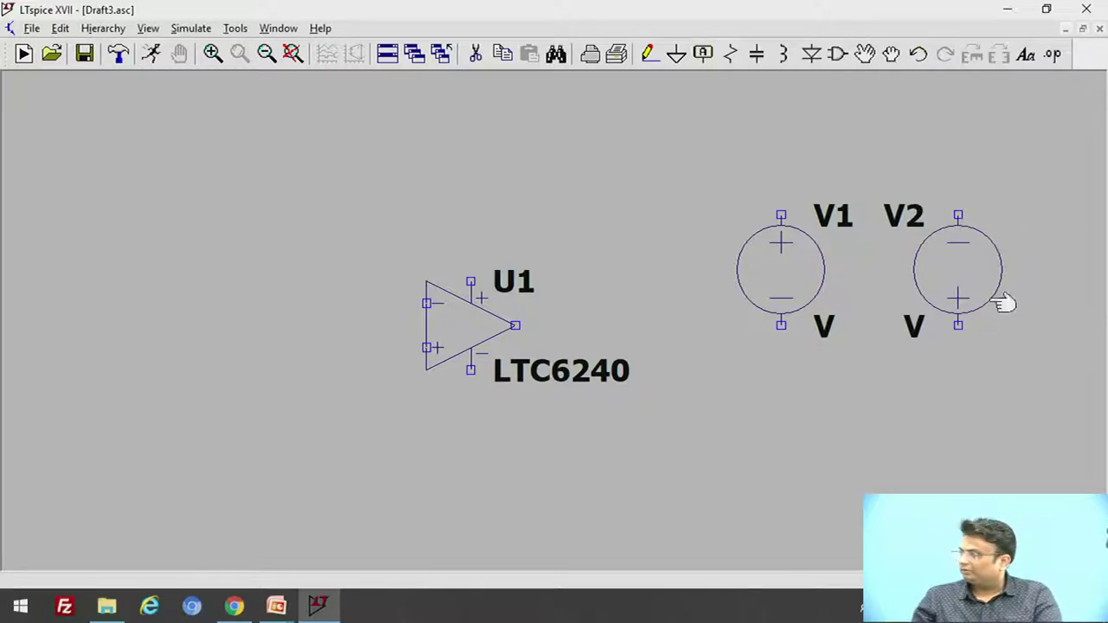
Wire the lower terminals of V1 and V2 together and delete the surplus wire stub beyond V2.
{"action": "left_click", "coordinate": [647, 54]}
{"action": "left_click", "coordinate": [781, 324]}
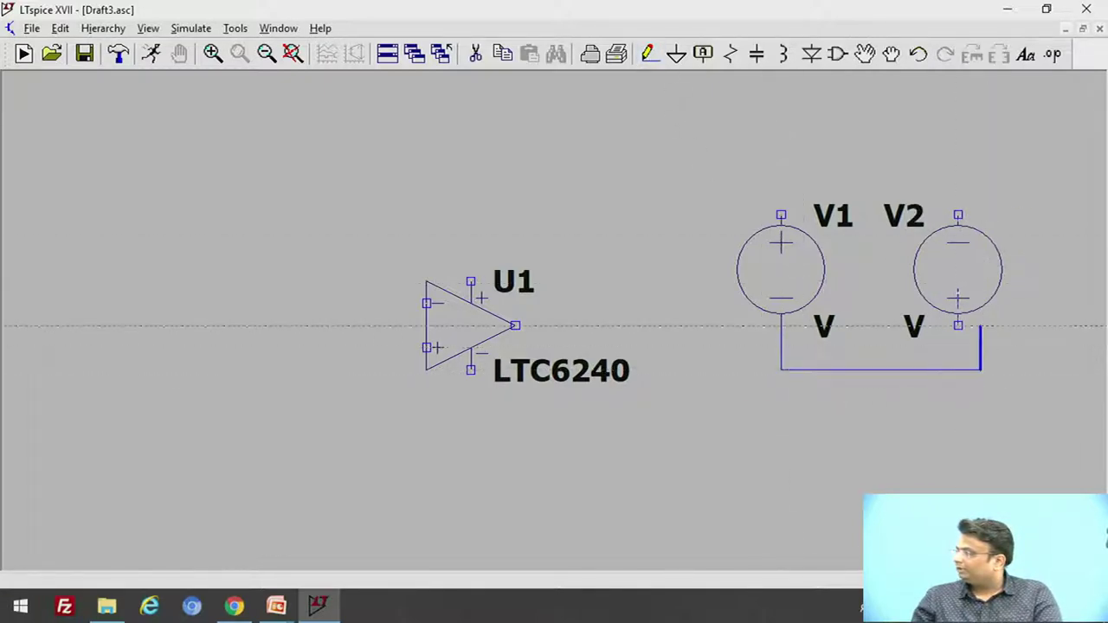
{"action": "key", "text": "Escape"}
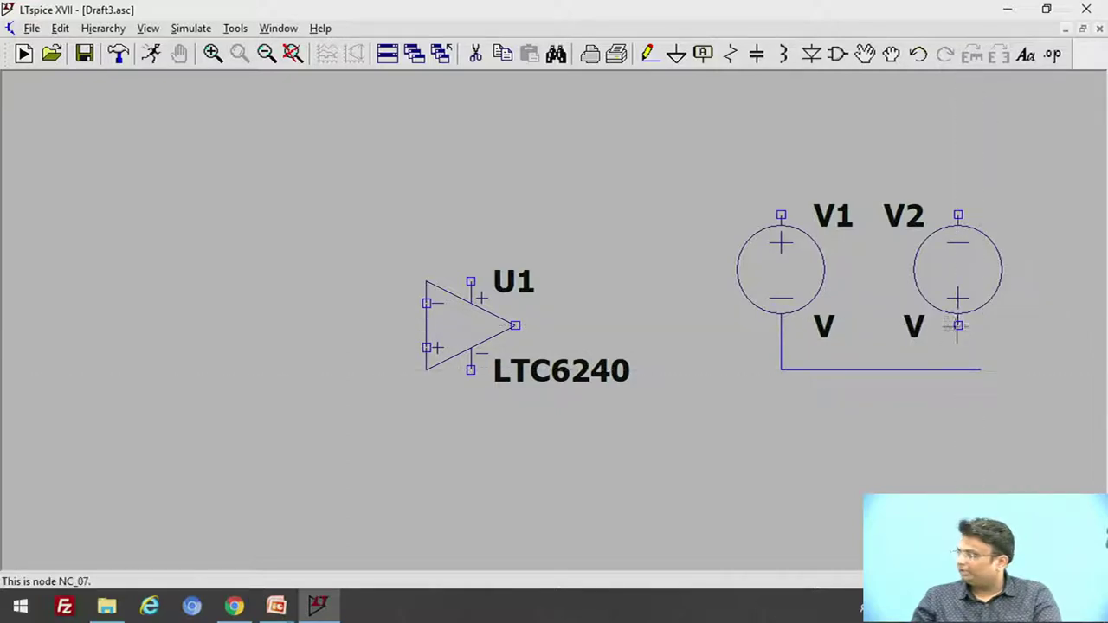
{"action": "left_click", "coordinate": [648, 54]}
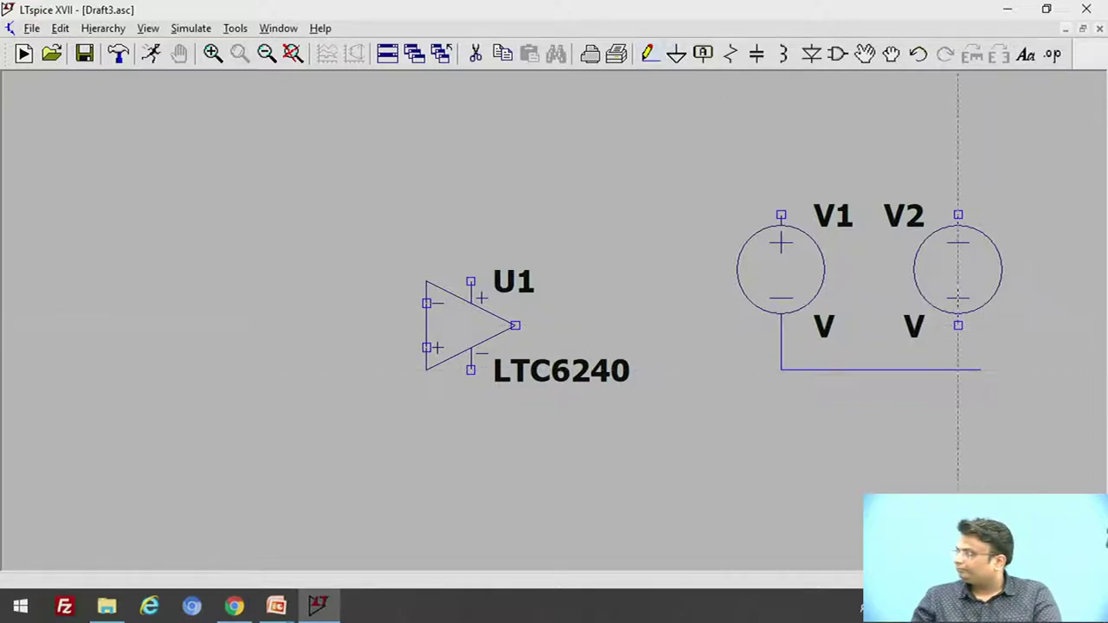
{"action": "left_click", "coordinate": [958, 326]}
{"action": "left_click", "coordinate": [958, 371]}
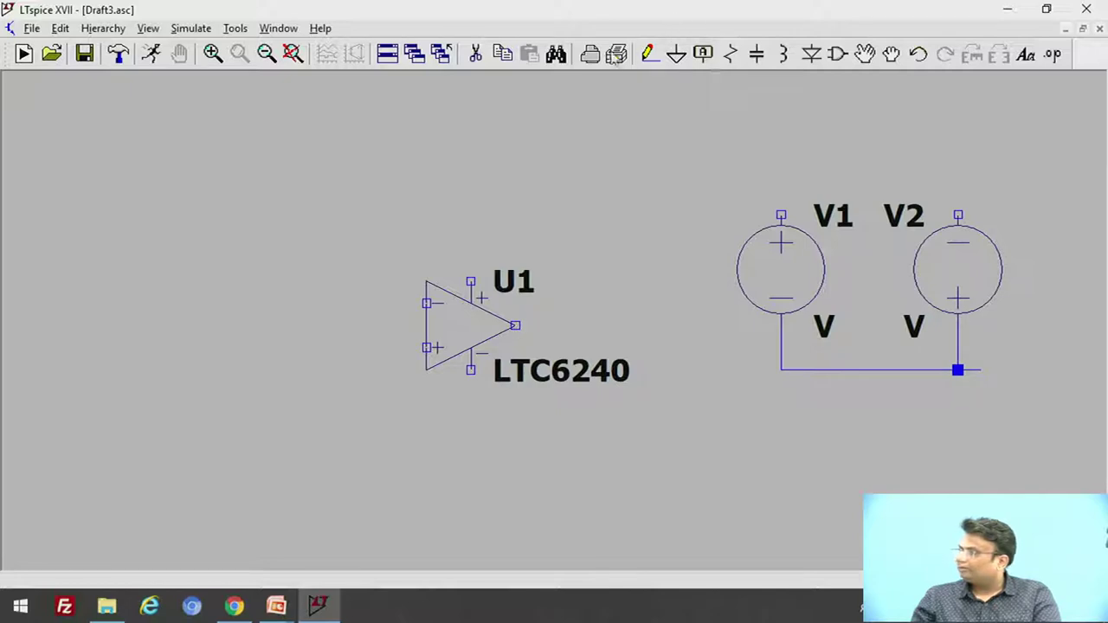
{"action": "left_click", "coordinate": [475, 53]}
{"action": "left_click", "coordinate": [973, 370]}
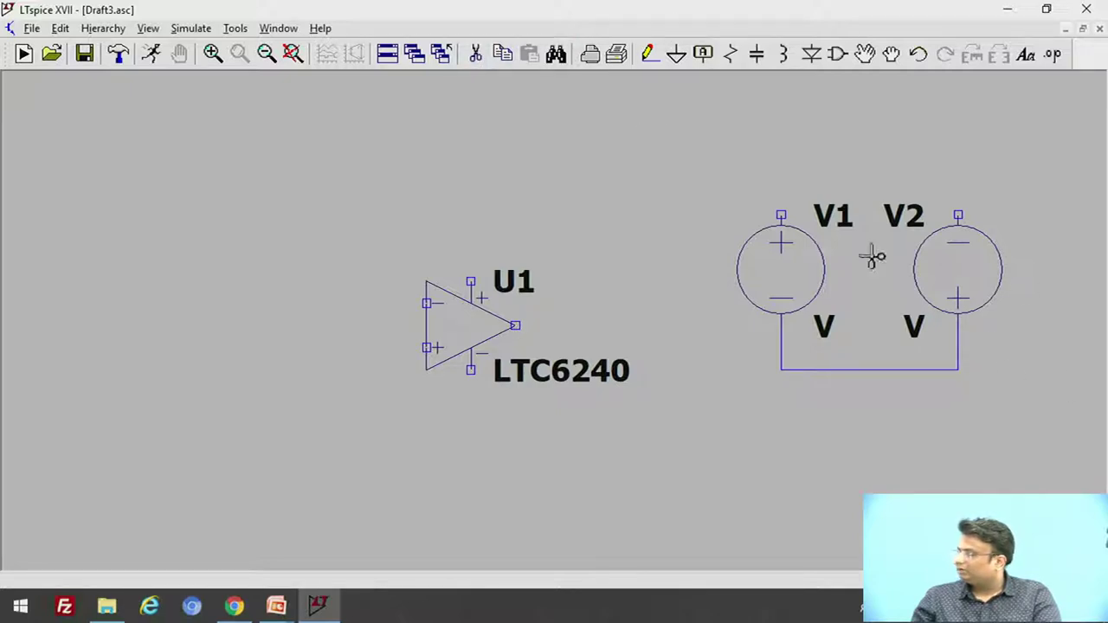
Place a ground symbol below the wire joining V1 and V2 and connect it to that wire's midpoint.
{"action": "left_click", "coordinate": [676, 54]}
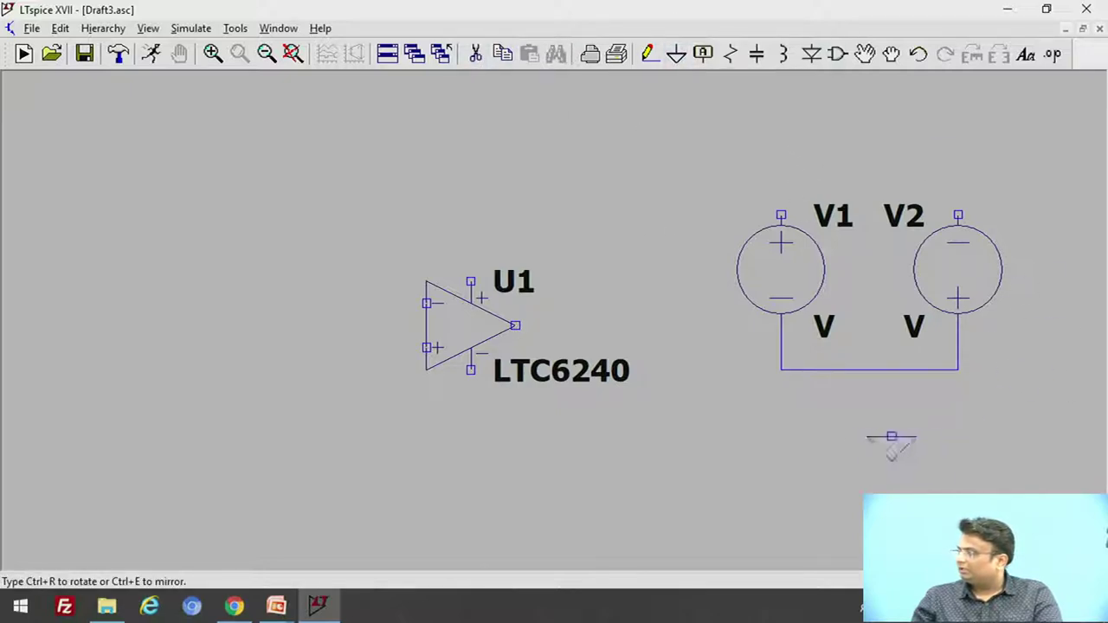
{"action": "left_click", "coordinate": [867, 419]}
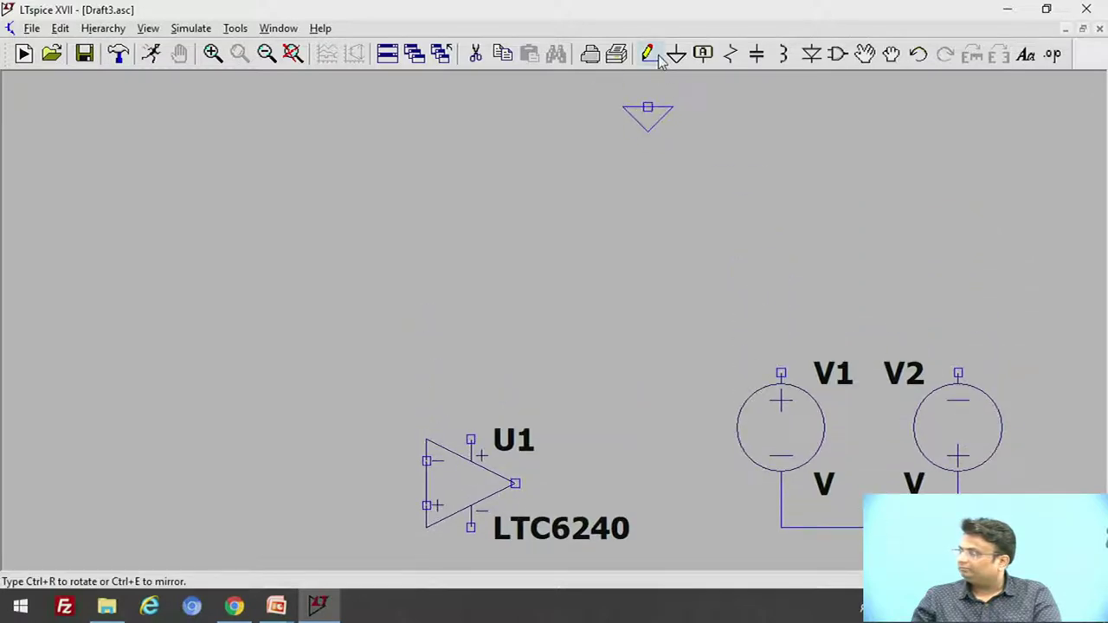
{"action": "scroll", "coordinate": [658, 78], "scroll_direction": "down", "scroll_amount": 1}
{"action": "left_click", "coordinate": [822, 399]}
{"action": "key", "text": "Escape"}
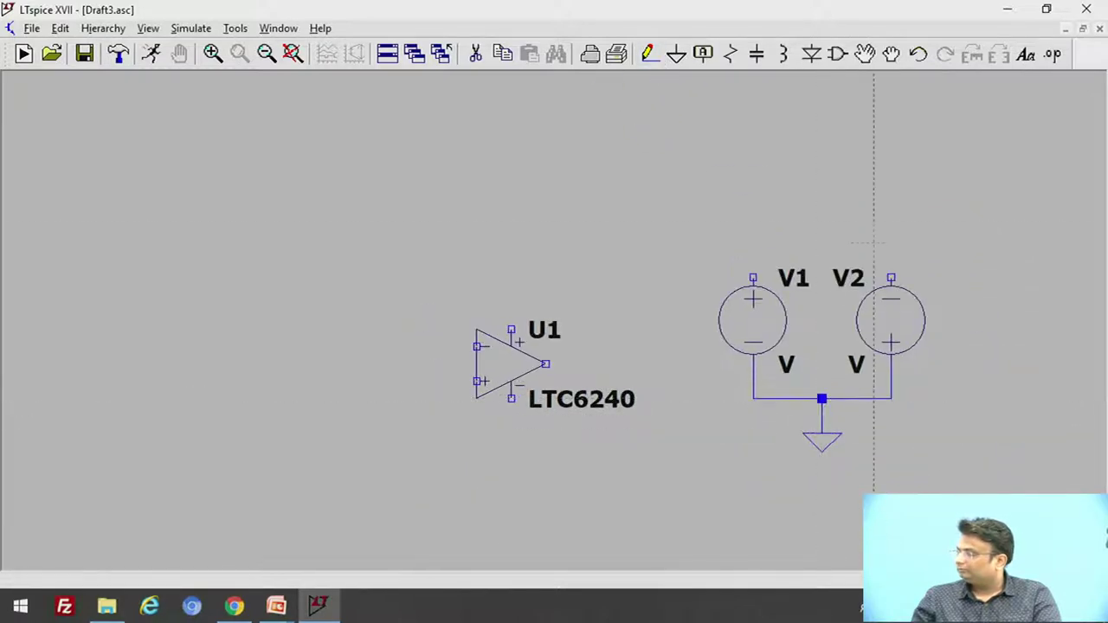
Wire the positive terminal of V1 to the positive supply pin of the op amp.
{"action": "left_click", "coordinate": [649, 55]}
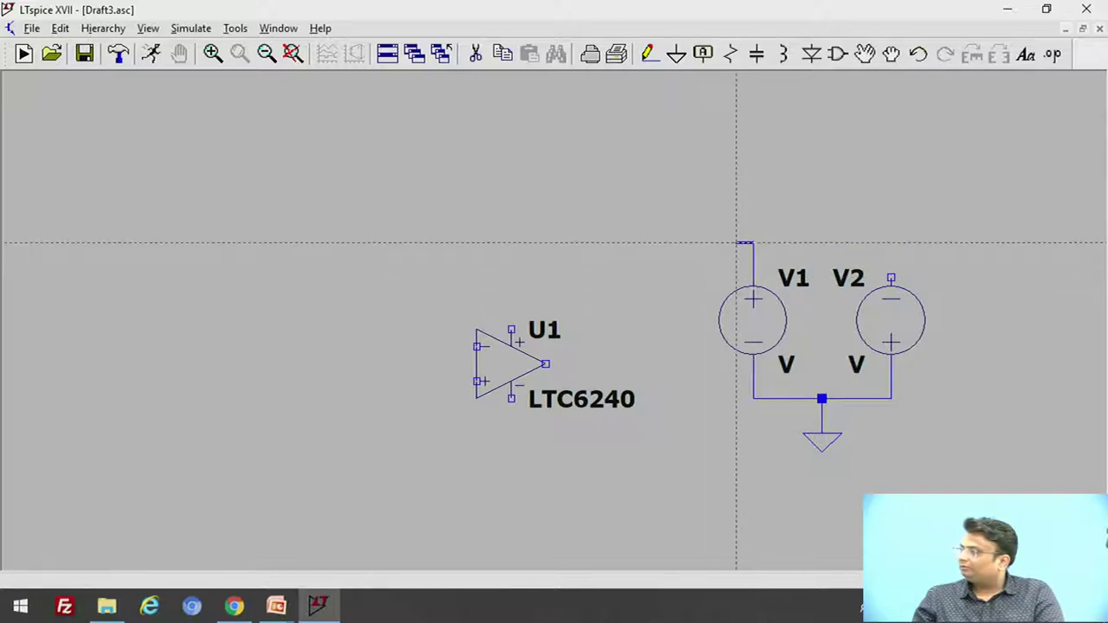
{"action": "left_click", "coordinate": [511, 244]}
{"action": "right_click", "coordinate": [510, 312]}
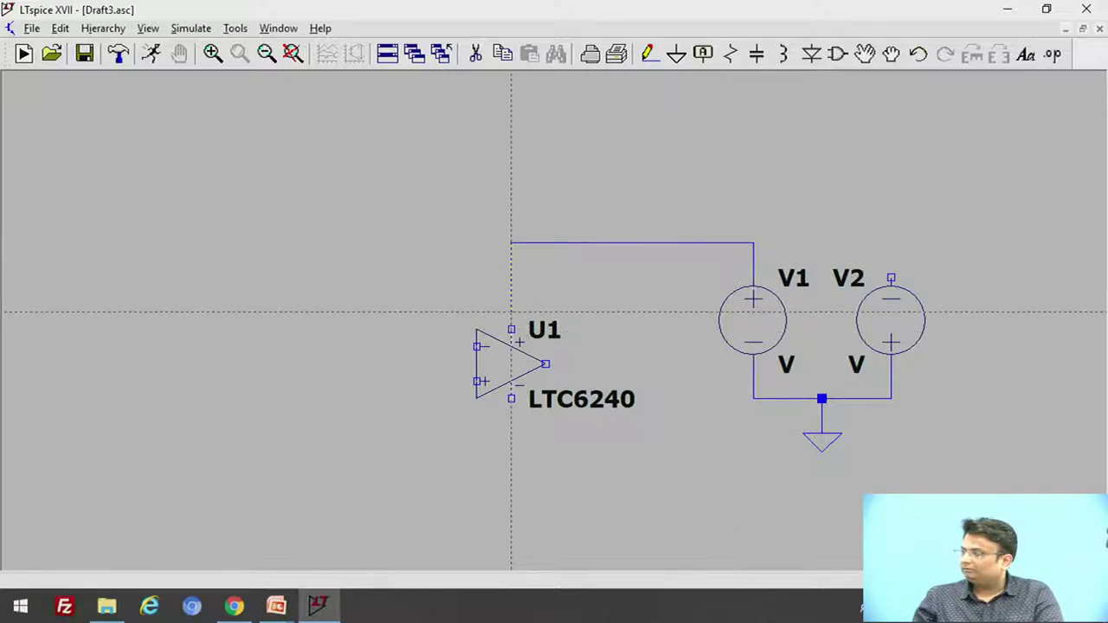
{"action": "left_click", "coordinate": [511, 329]}
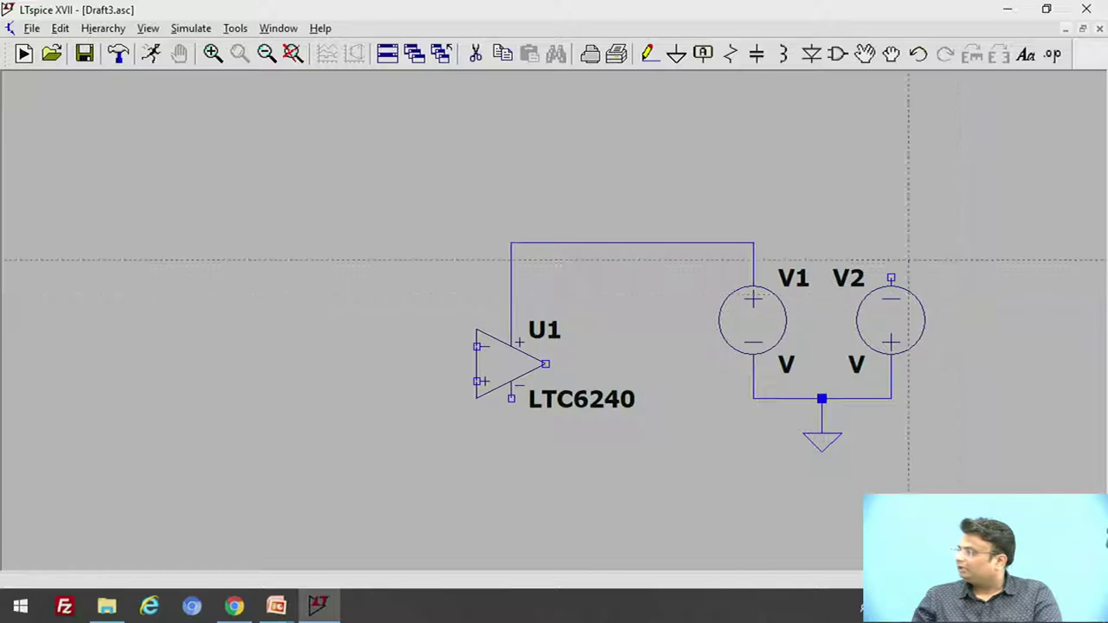
Wire the negative terminal of V2 around the sources and below the ground symbol to the op amp's negative supply pin.
{"action": "left_click", "coordinate": [960, 278]}
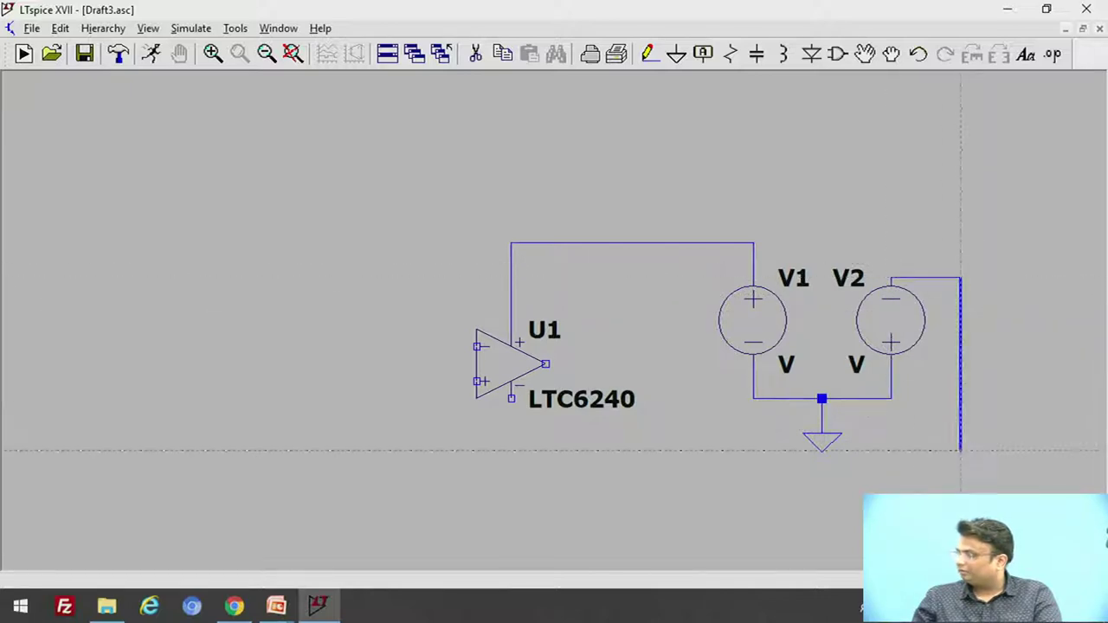
{"action": "left_click", "coordinate": [960, 501]}
{"action": "left_click", "coordinate": [510, 501]}
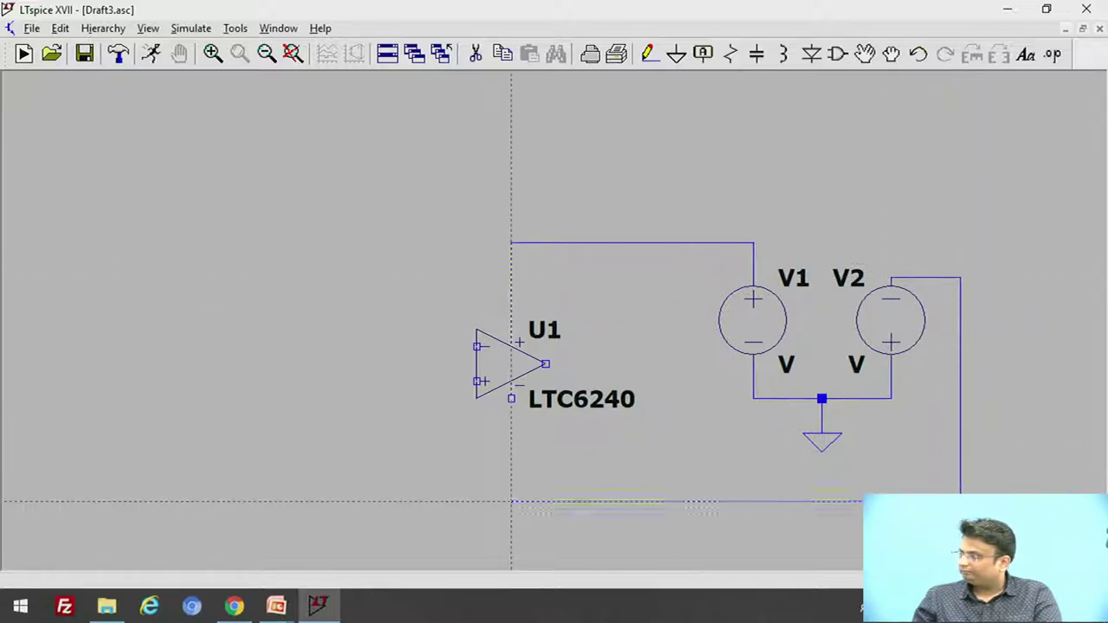
{"action": "left_click", "coordinate": [511, 398]}
{"action": "key", "text": "Escape"}
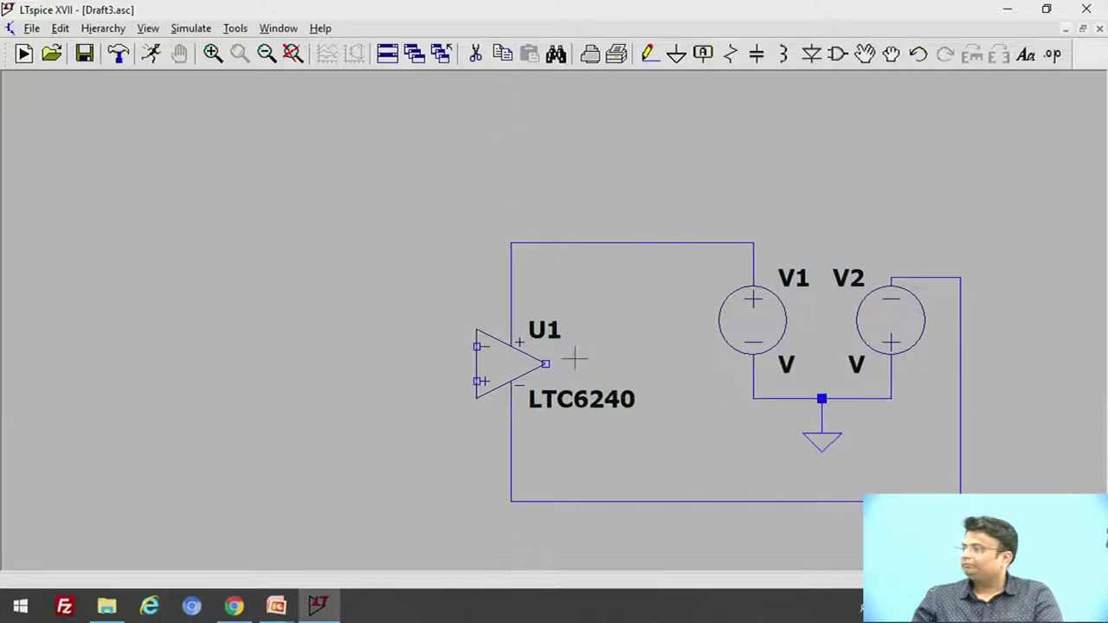
Place horizontal resistors R1 beside the inverting input and R2 above the op amp, with horizontal capacitor C1 just below R2.
{"action": "left_click", "coordinate": [730, 53]}
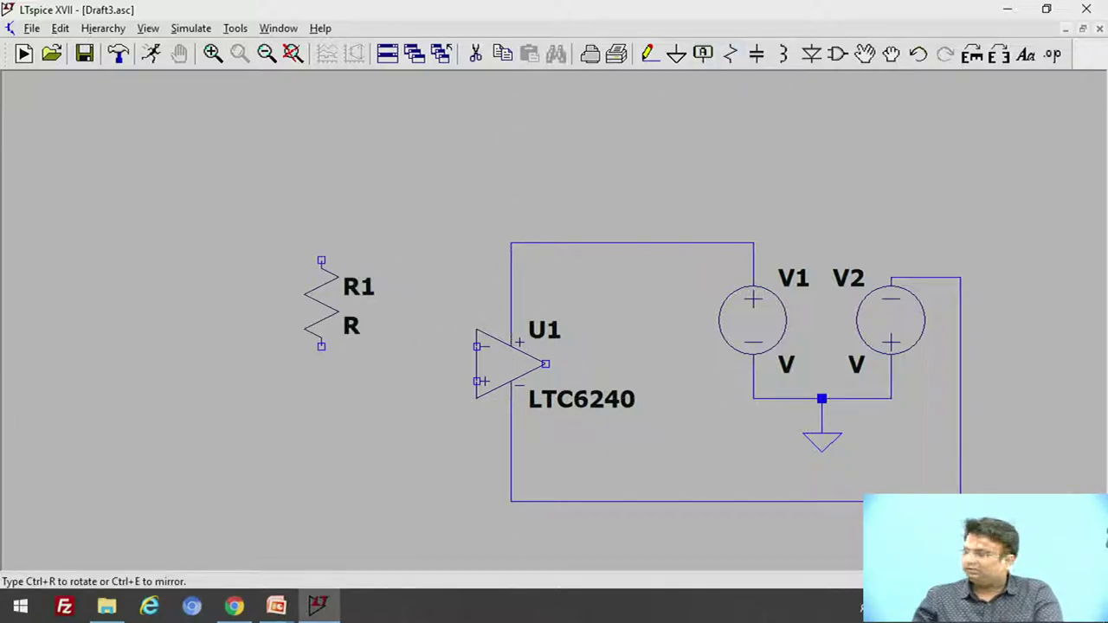
{"action": "key", "text": "ctrl+r"}
{"action": "left_click", "coordinate": [312, 347]}
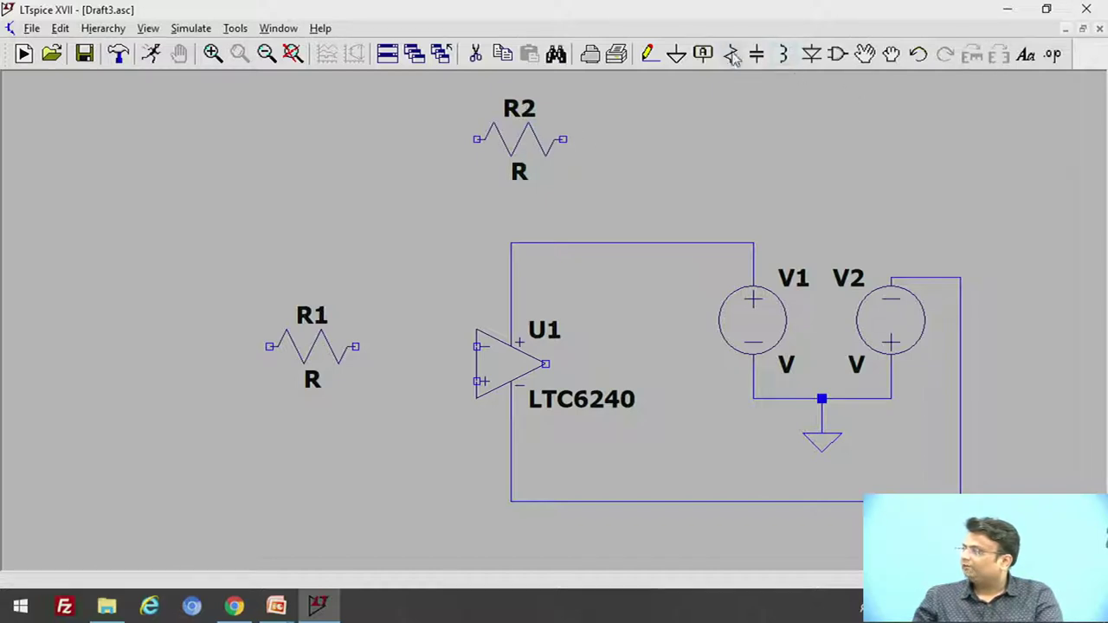
{"action": "left_click", "coordinate": [756, 54]}
{"action": "key", "text": "ctrl+r"}
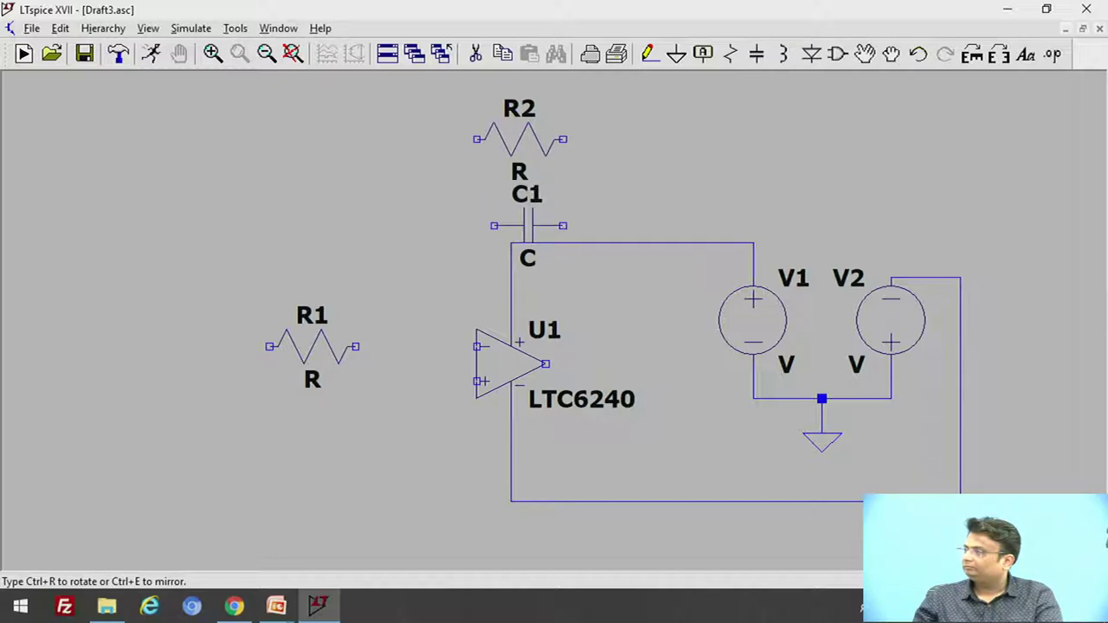
{"action": "left_click", "coordinate": [510, 208]}
{"action": "key", "text": "Escape"}
{"action": "left_click", "coordinate": [866, 55]}
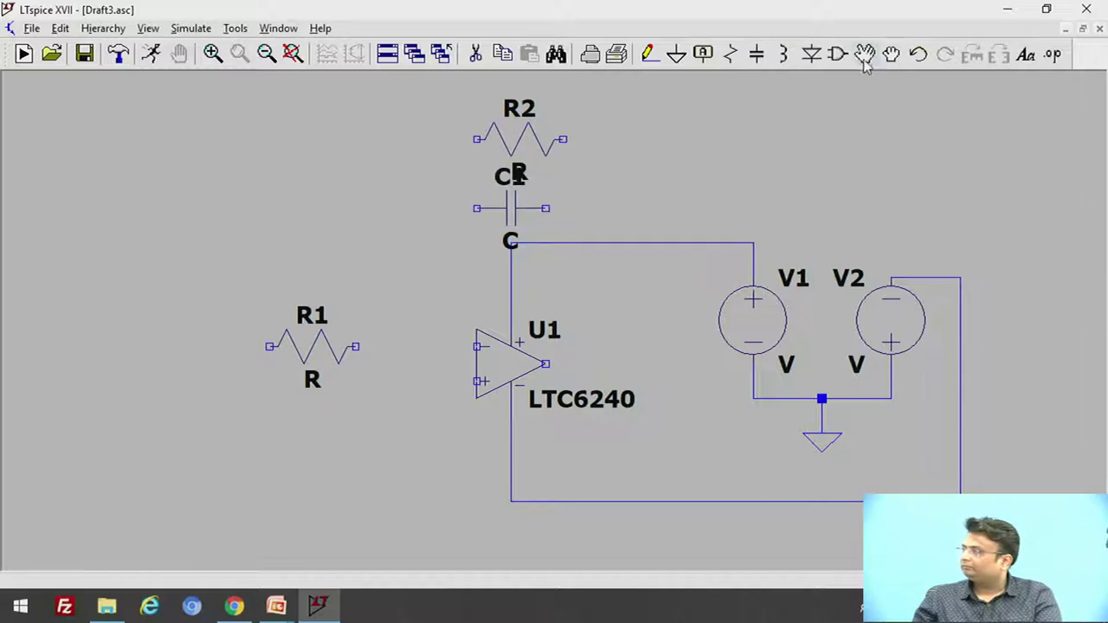
{"action": "left_click", "coordinate": [594, 242]}
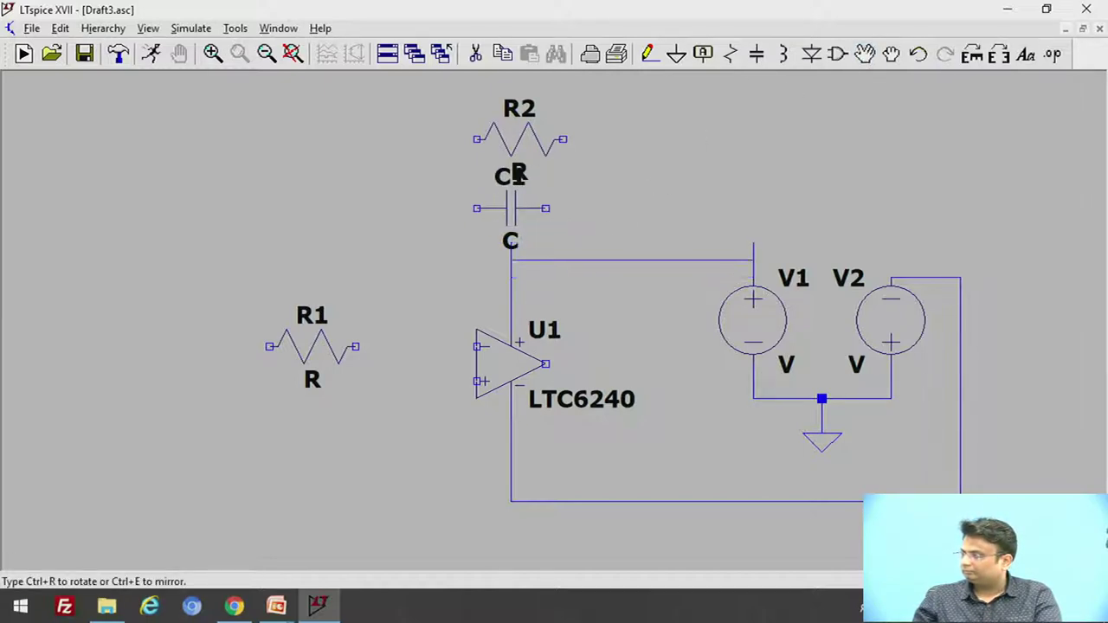
{"action": "left_click", "coordinate": [585, 242]}
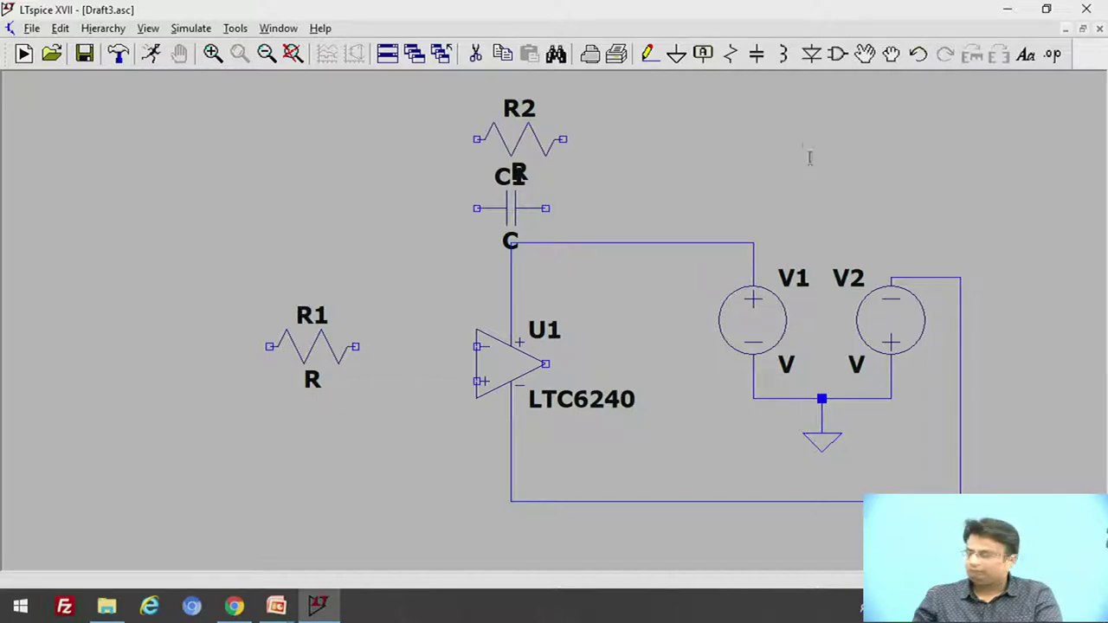
Wire R2 and C1 in parallel by joining their left ends and their right ends.
{"action": "left_click", "coordinate": [647, 54]}
{"action": "left_click", "coordinate": [476, 139]}
{"action": "left_click", "coordinate": [476, 208]}
{"action": "left_click", "coordinate": [598, 139]}
{"action": "left_click", "coordinate": [546, 207]}
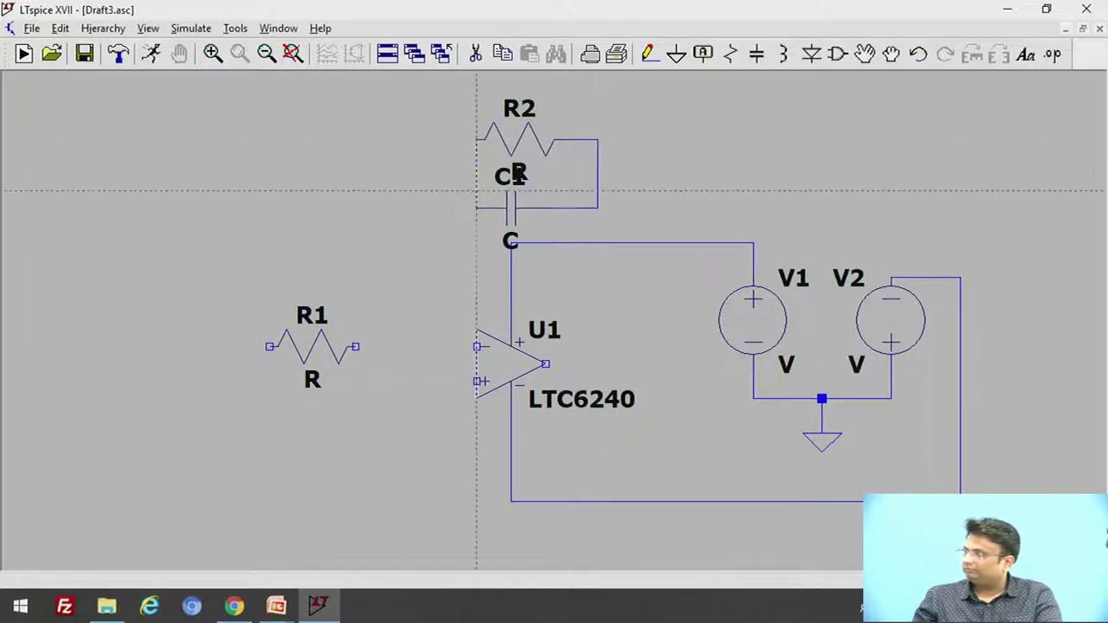
Wire the left node of the R2-C1 pair to the op amp's inverting input and connect R1 to the same node.
{"action": "left_click", "coordinate": [476, 173]}
{"action": "left_click", "coordinate": [409, 174]}
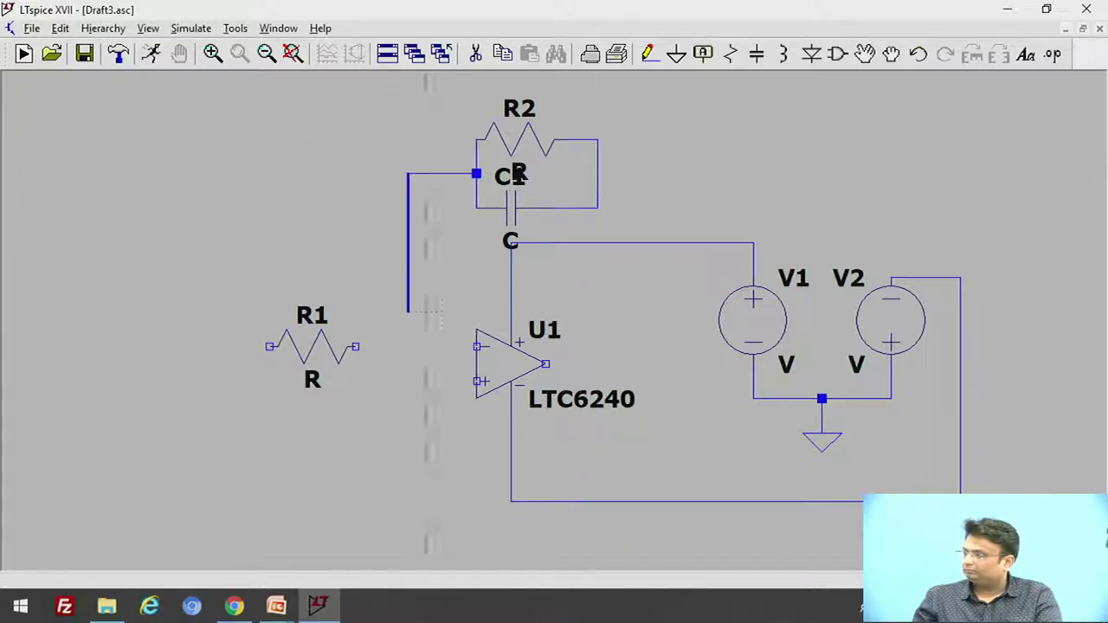
{"action": "left_click", "coordinate": [476, 346]}
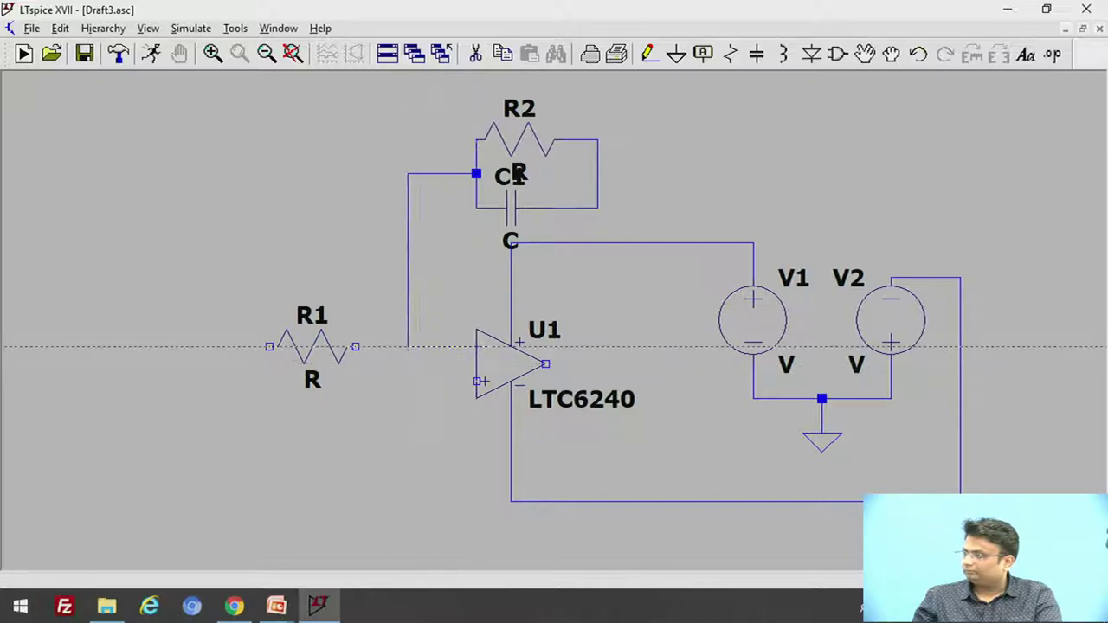
{"action": "left_click", "coordinate": [355, 346]}
{"action": "left_click", "coordinate": [409, 346]}
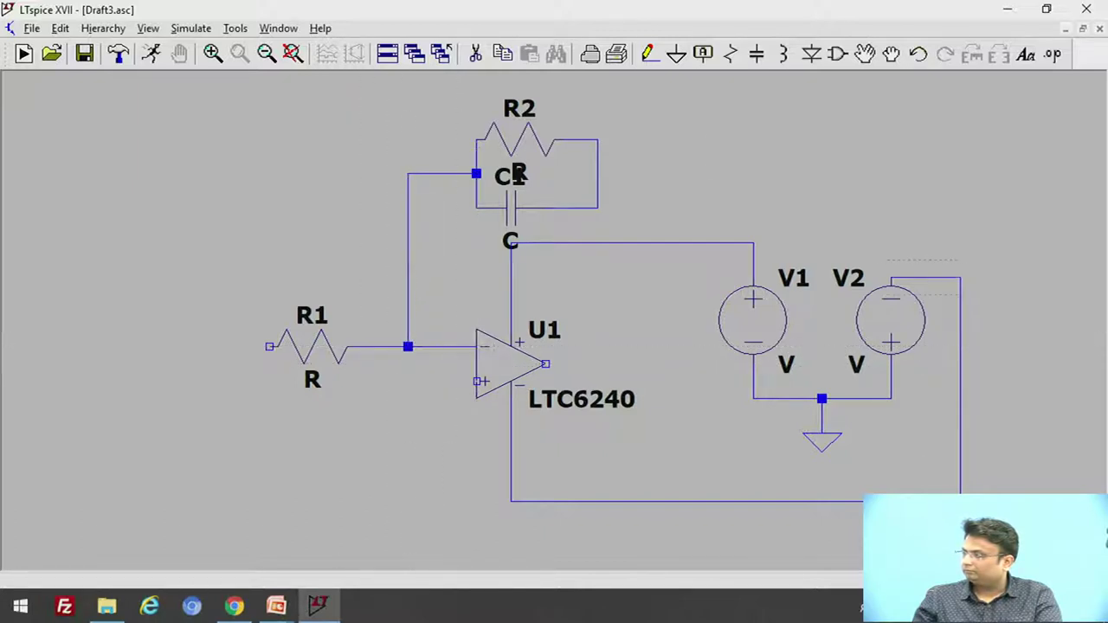
Wire the right node of the R2-C1 pair to the op amp output to close the feedback loop.
{"action": "left_click", "coordinate": [598, 173]}
{"action": "left_click", "coordinate": [649, 173]}
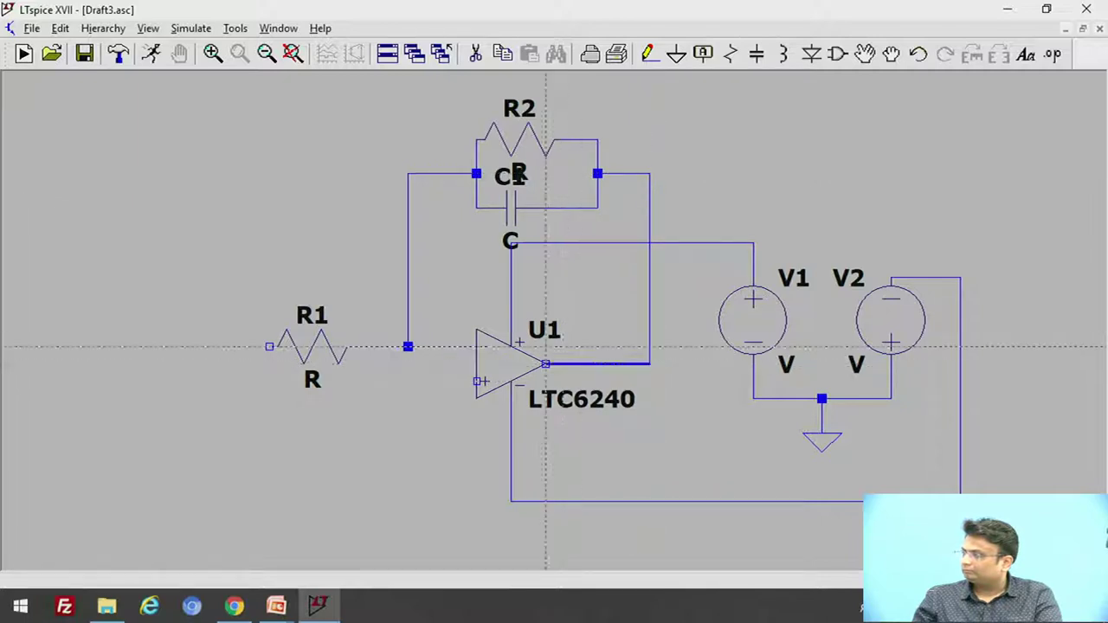
{"action": "left_click", "coordinate": [546, 364]}
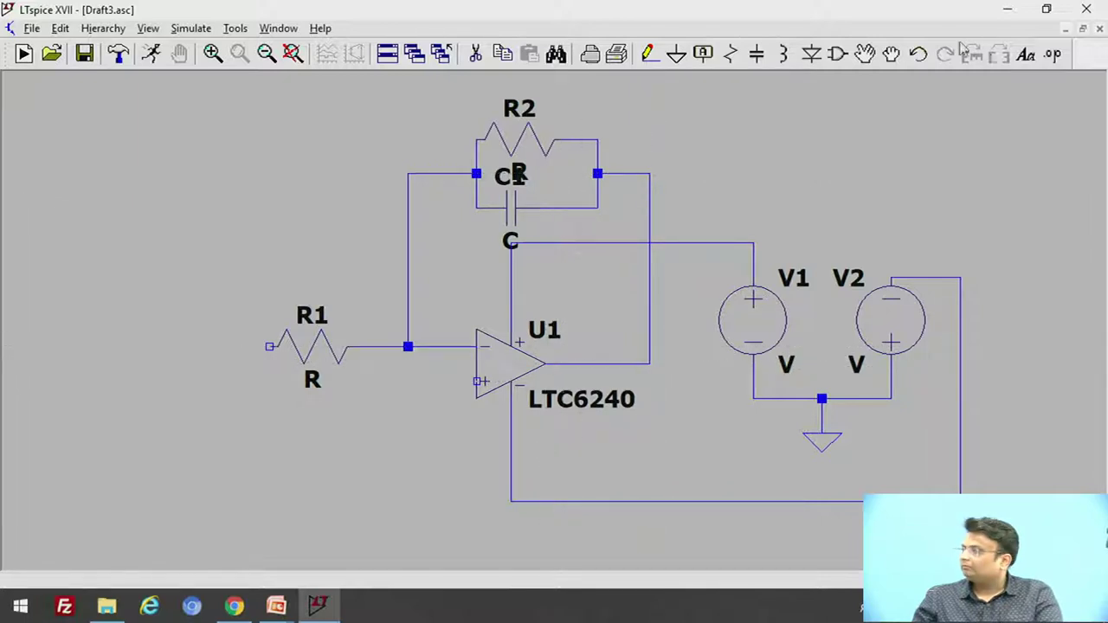
Place voltage source V3 below and left of R1 and wire its positive terminal to R1's free end.
{"action": "left_click", "coordinate": [844, 61]}
{"action": "left_click", "coordinate": [645, 462]}
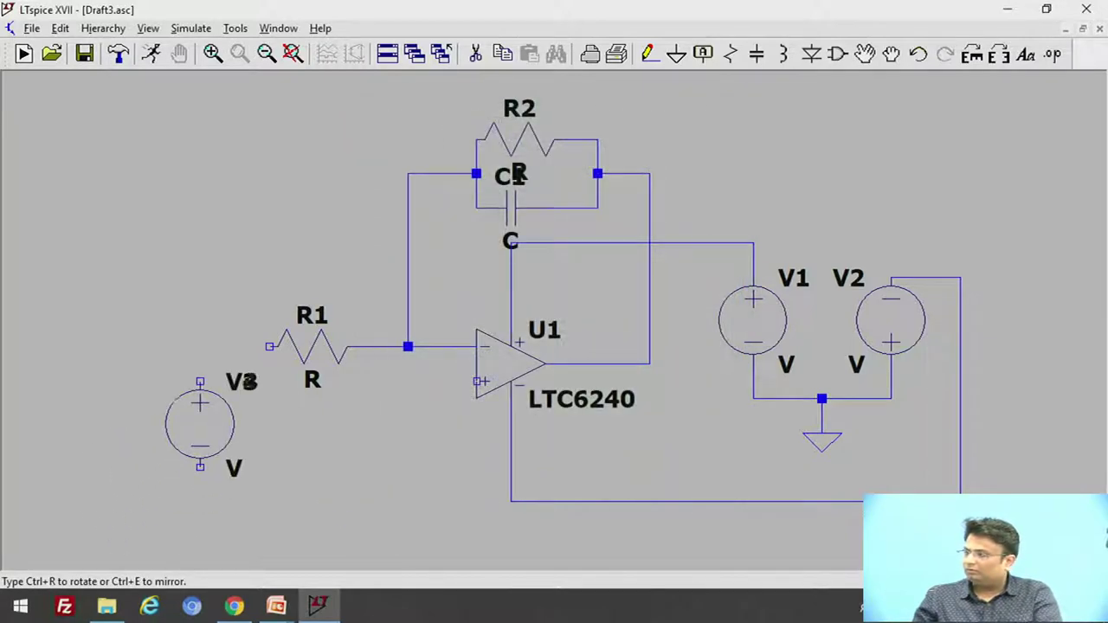
{"action": "left_click", "coordinate": [200, 424]}
{"action": "left_click", "coordinate": [648, 55]}
{"action": "left_click", "coordinate": [269, 347]}
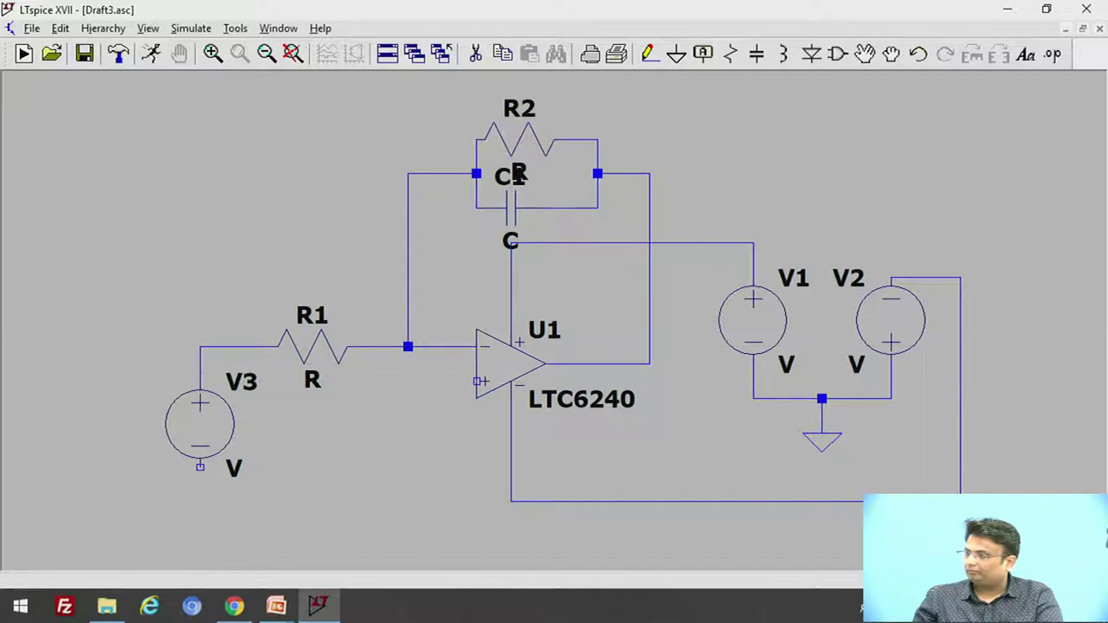
Place a ground symbol below V3 and wire it to V3's negative terminal.
{"action": "left_click", "coordinate": [676, 54]}
{"action": "scroll", "coordinate": [107, 425], "scroll_direction": "up", "scroll_amount": 3}
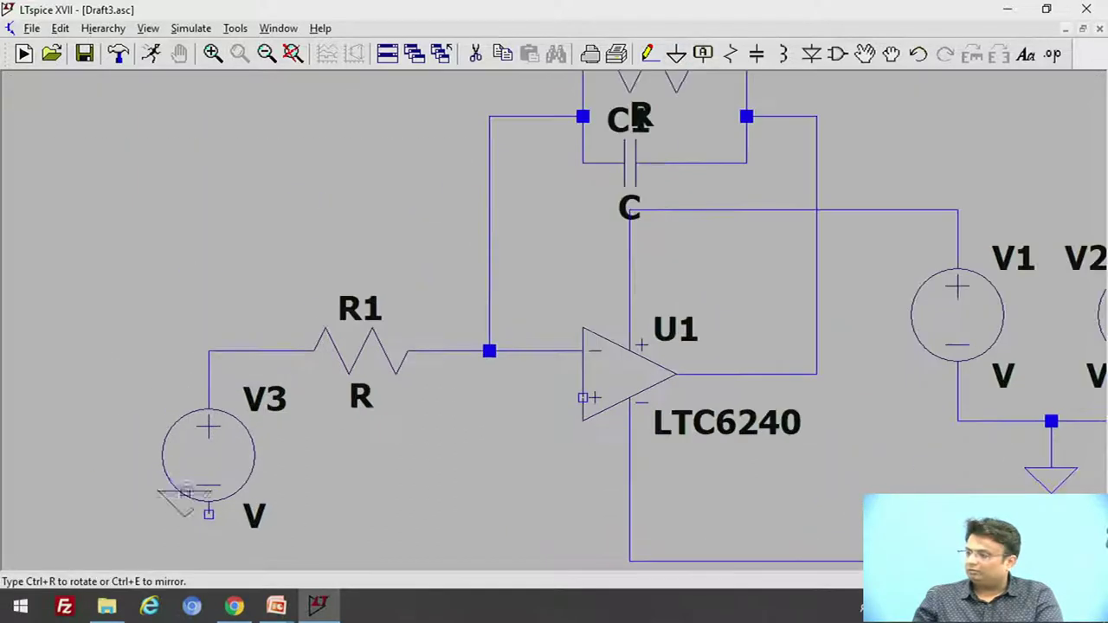
{"action": "left_click", "coordinate": [209, 446]}
{"action": "right_click", "coordinate": [208, 424]}
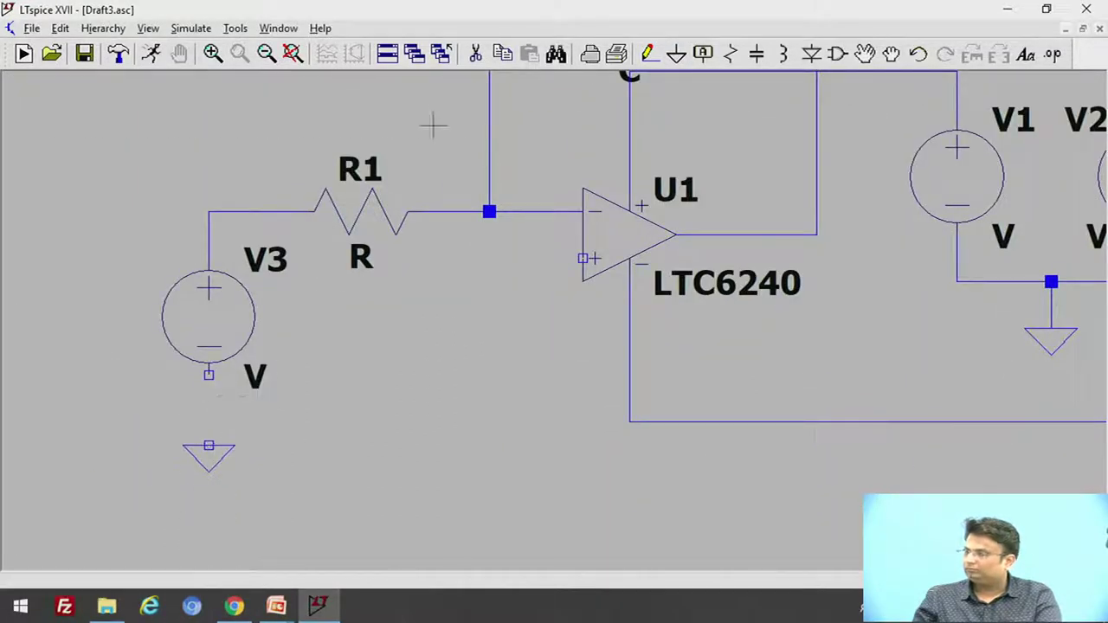
{"action": "left_click", "coordinate": [648, 55]}
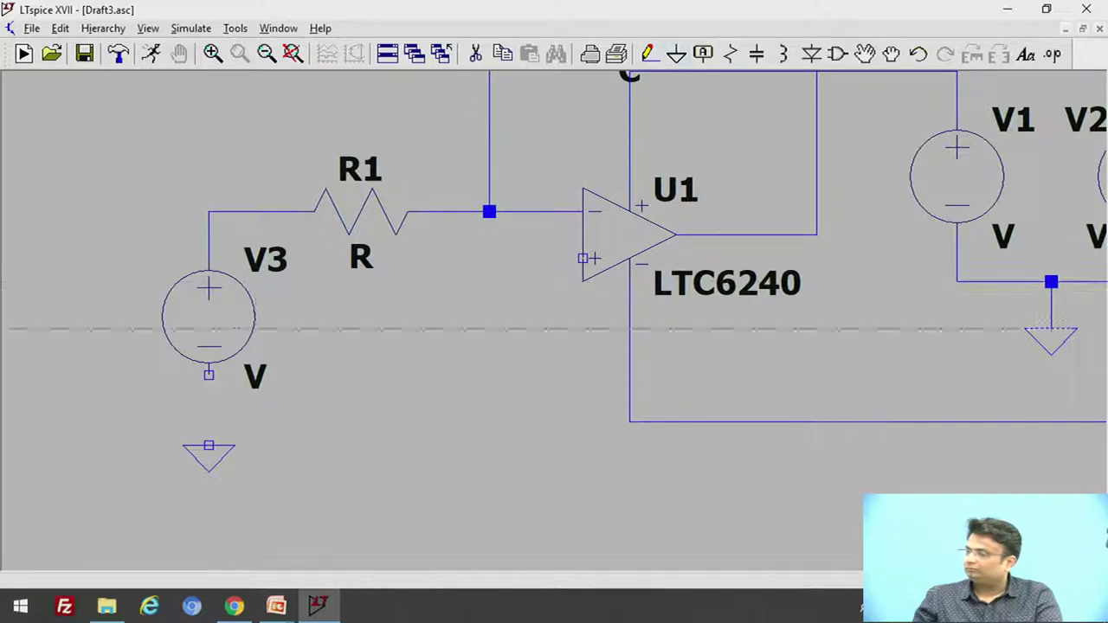
{"action": "left_click", "coordinate": [209, 374]}
{"action": "left_click", "coordinate": [208, 446]}
{"action": "right_click", "coordinate": [280, 438]}
{"action": "scroll", "coordinate": [280, 438], "scroll_direction": "up", "scroll_amount": 2}
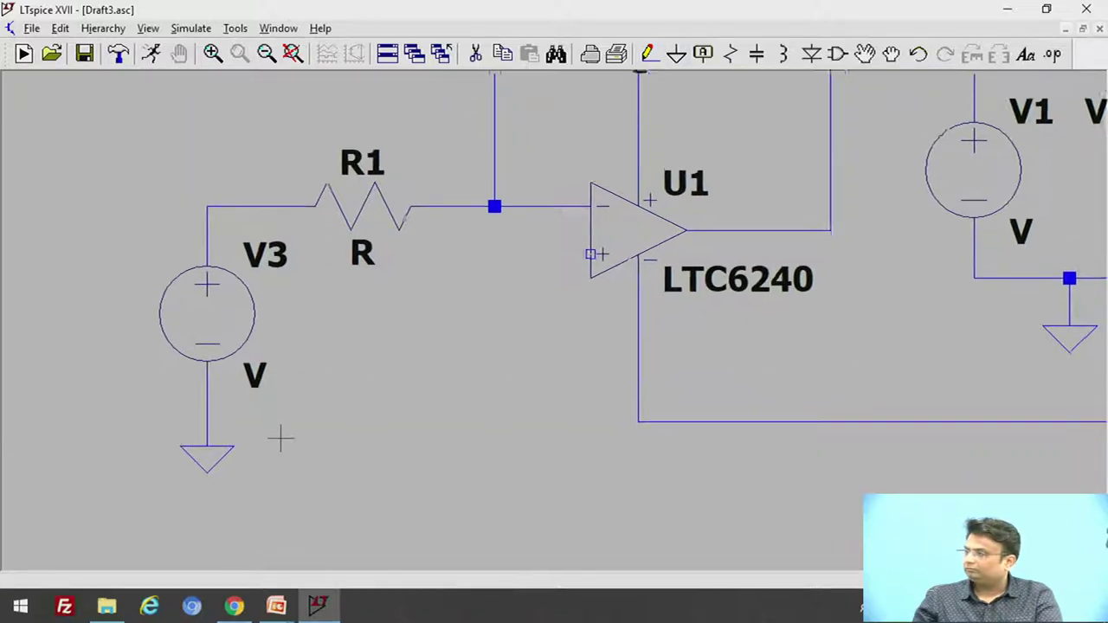
Place a ground symbol below the op amp's non-inverting input and wire the two together.
{"action": "scroll", "coordinate": [280, 438], "scroll_direction": "down", "scroll_amount": 4}
{"action": "scroll", "coordinate": [321, 441], "scroll_direction": "up", "scroll_amount": 2}
{"action": "key", "text": "g"}
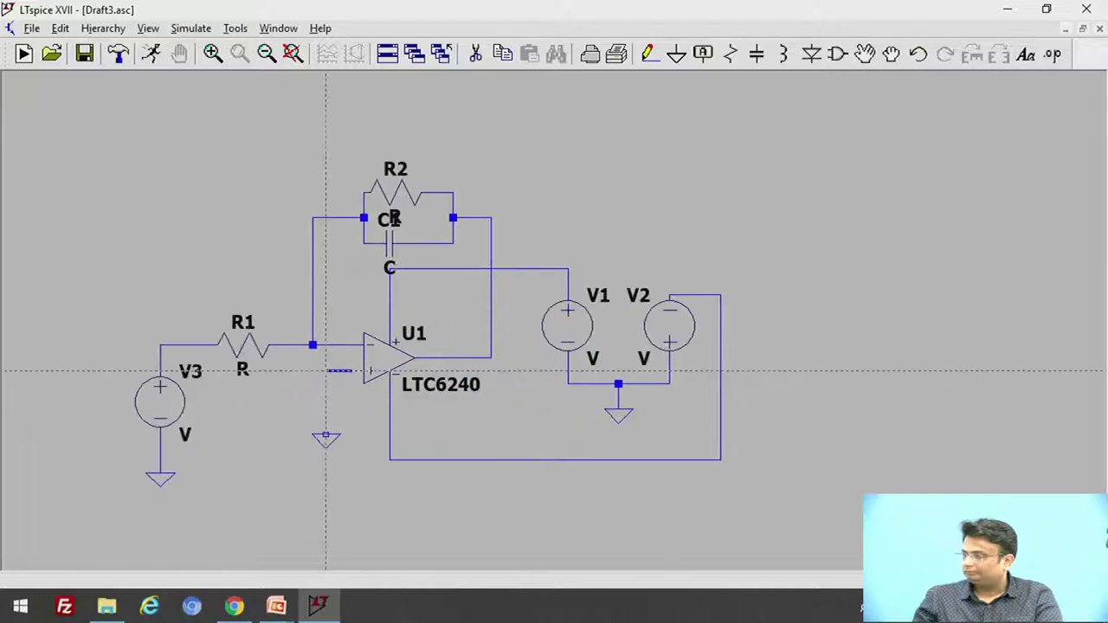
{"action": "left_click", "coordinate": [325, 372]}
{"action": "left_click", "coordinate": [326, 441]}
{"action": "right_click", "coordinate": [325, 441]}
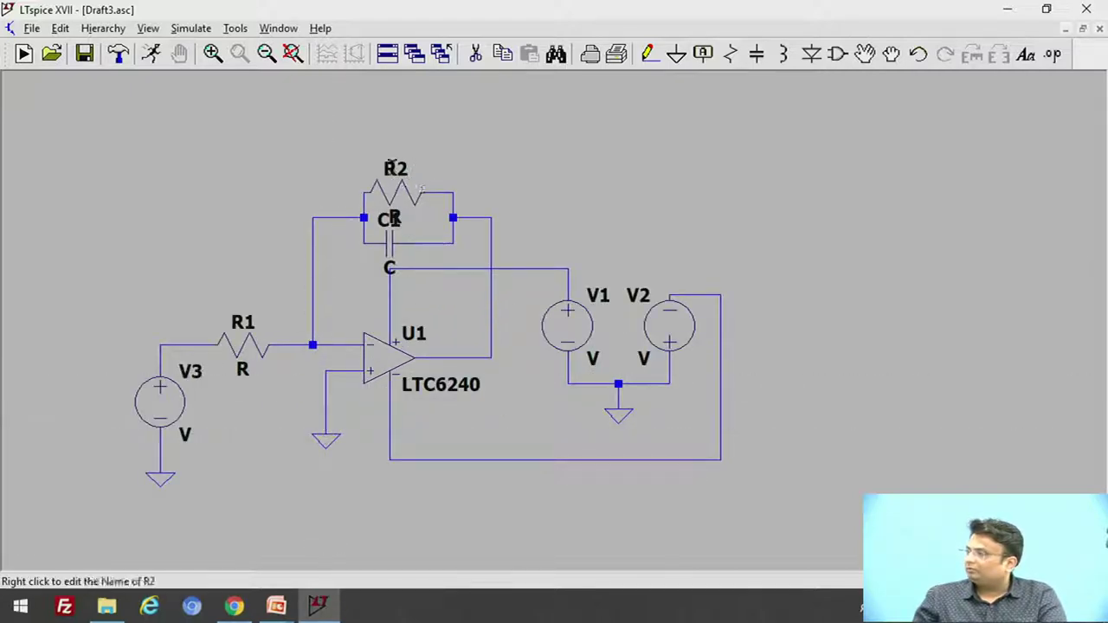
Set resistors R1 and R2 to 1k each and capacitor C1 to 1µ.
{"action": "right_click", "coordinate": [415, 199]}
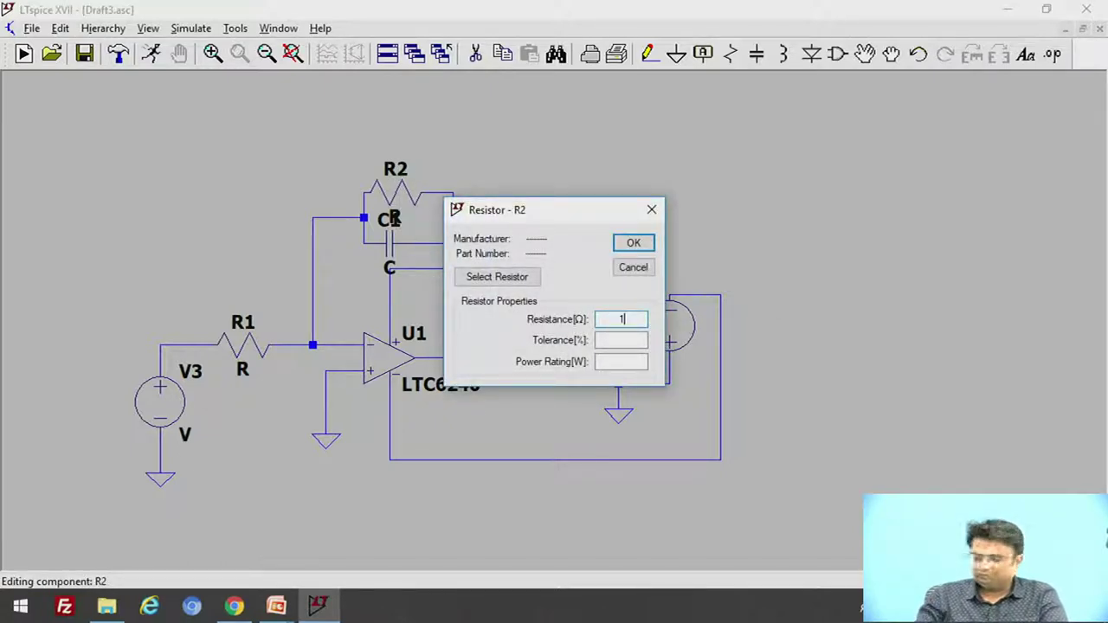
{"action": "key", "text": "Return"}
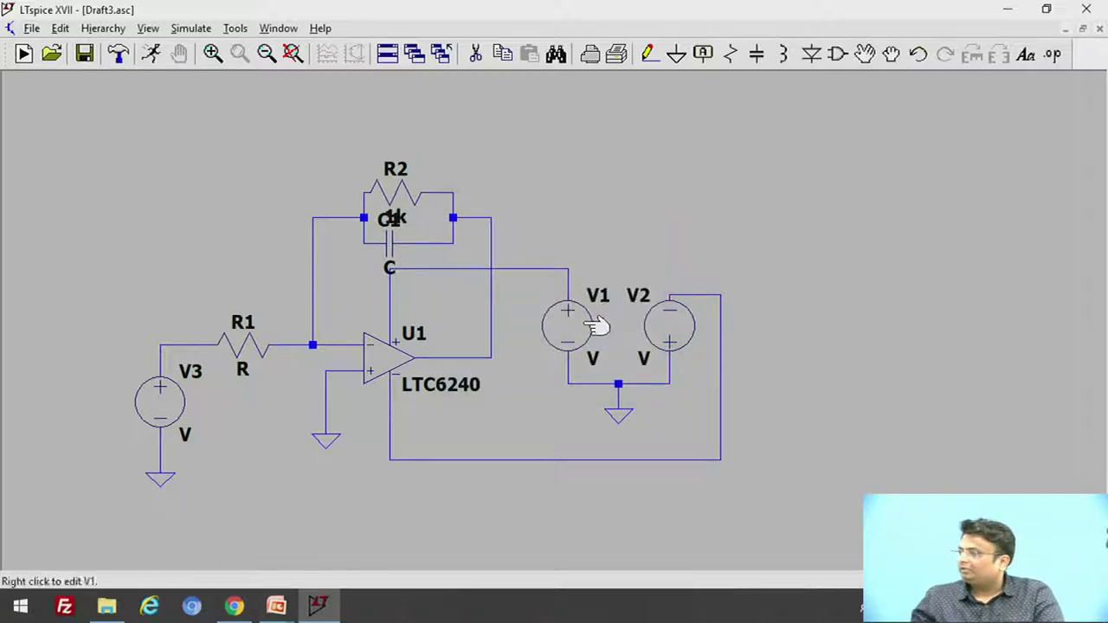
{"action": "right_click", "coordinate": [398, 248]}
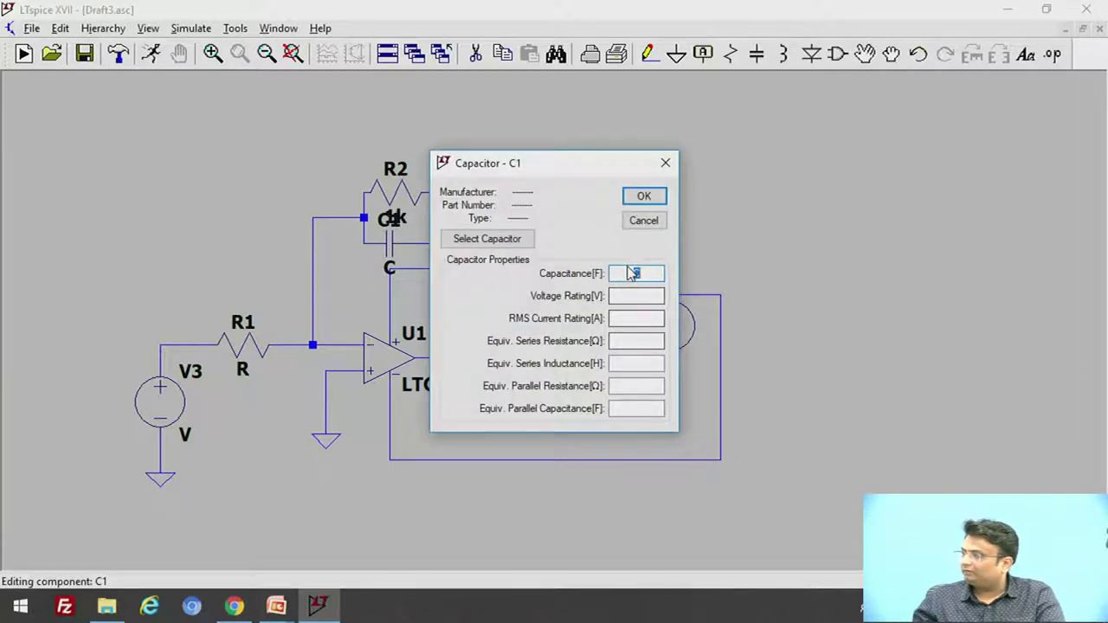
{"action": "key", "text": "Return"}
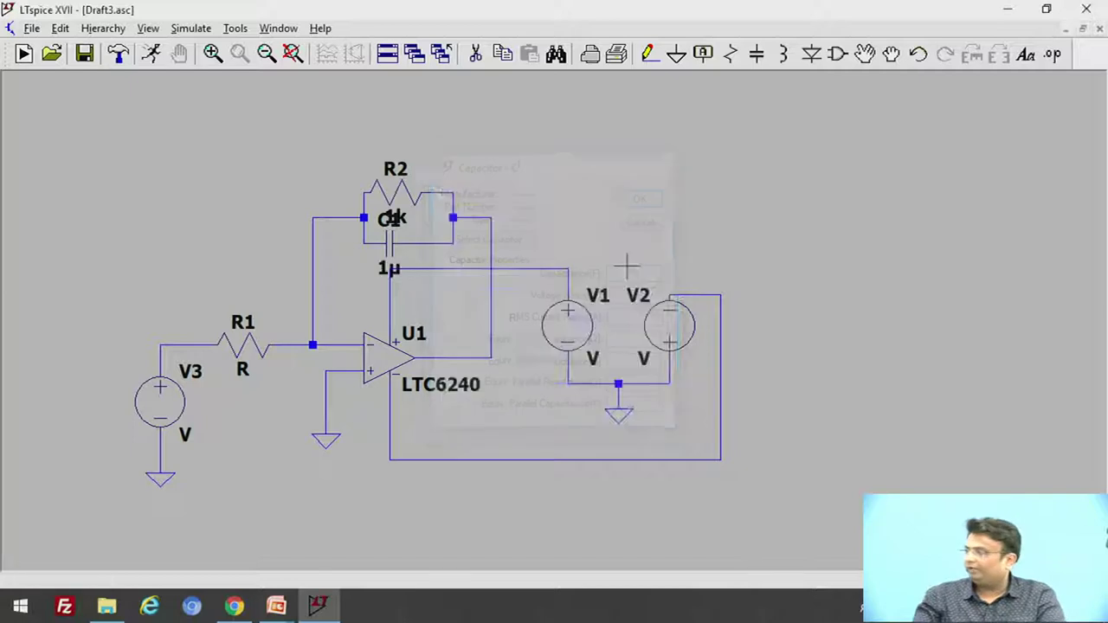
{"action": "right_click", "coordinate": [234, 349]}
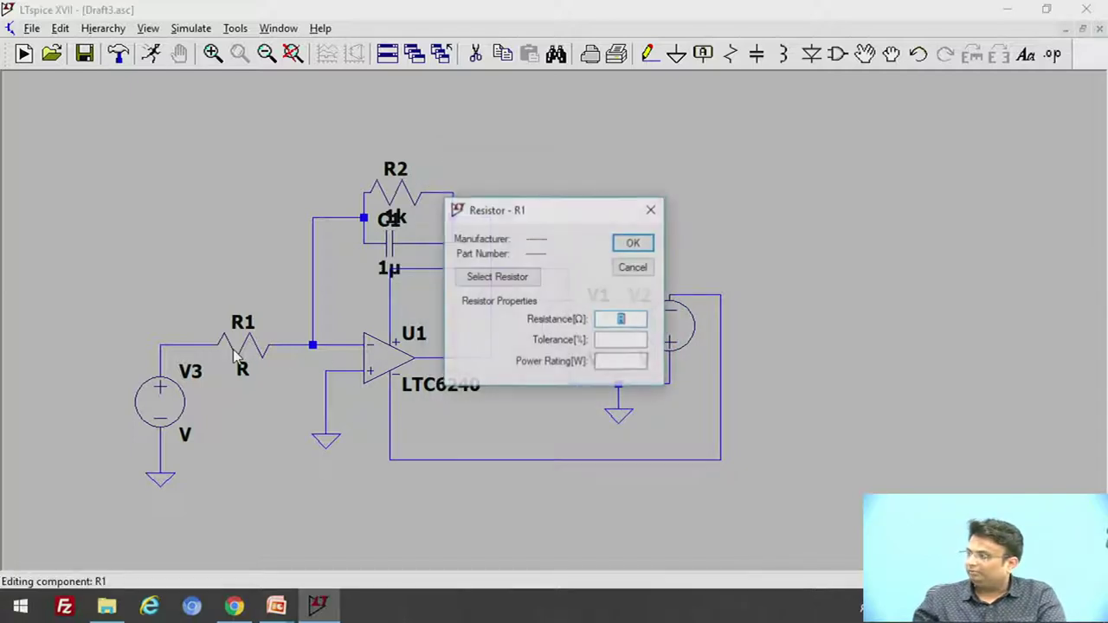
{"action": "key", "text": "Return"}
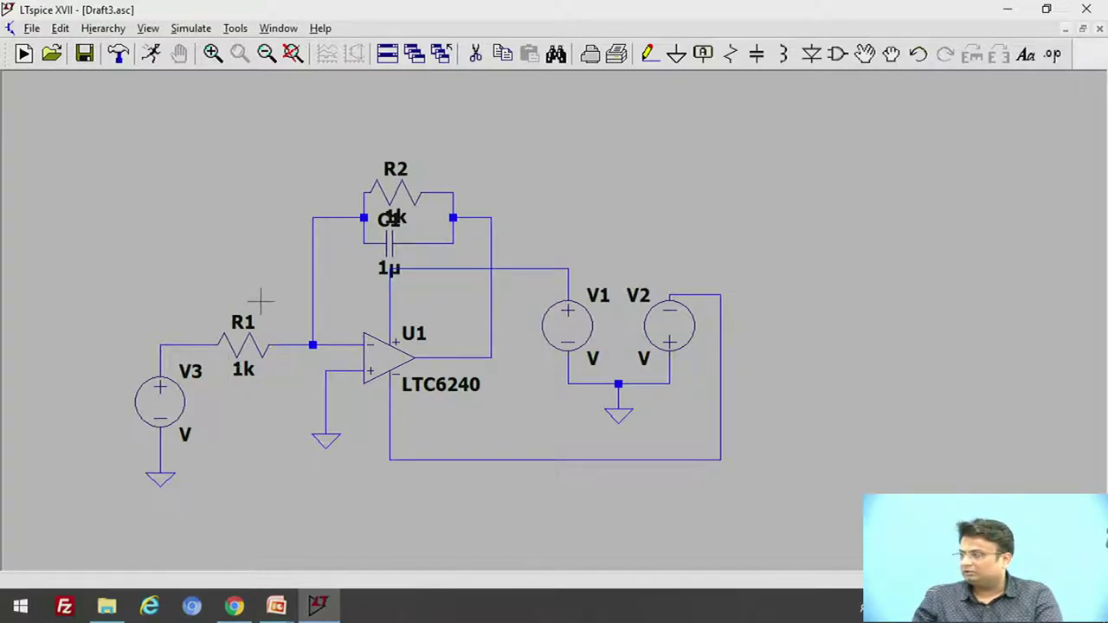
Set the small-signal AC amplitude of voltage source V3 to 1.
{"action": "right_click", "coordinate": [160, 398]}
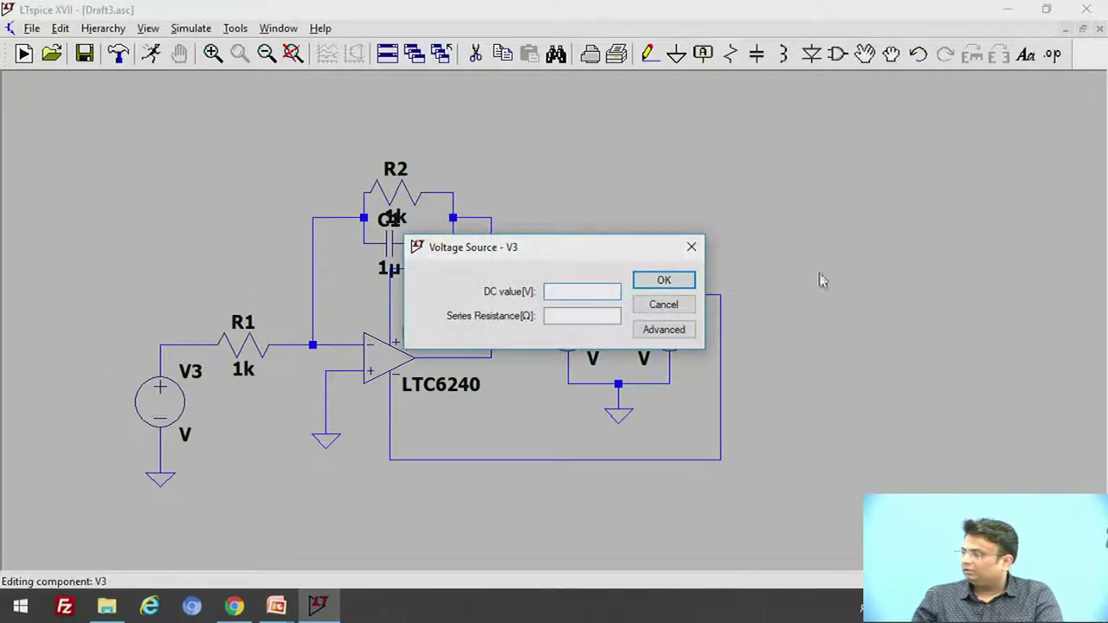
{"action": "left_click", "coordinate": [680, 308]}
{"action": "right_click", "coordinate": [162, 407]}
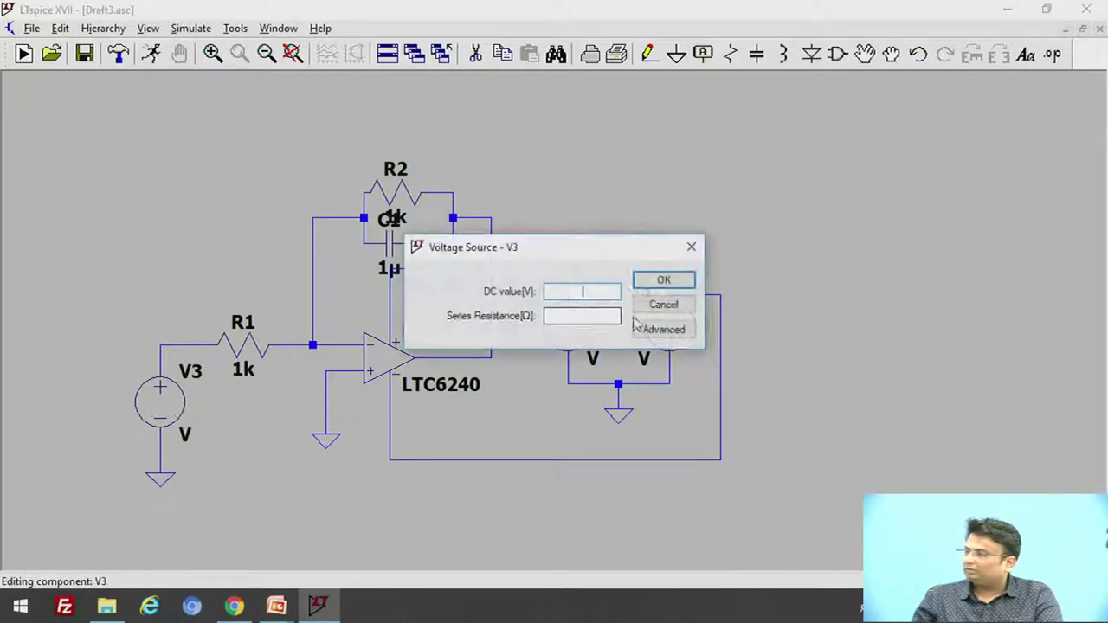
{"action": "left_click", "coordinate": [656, 328]}
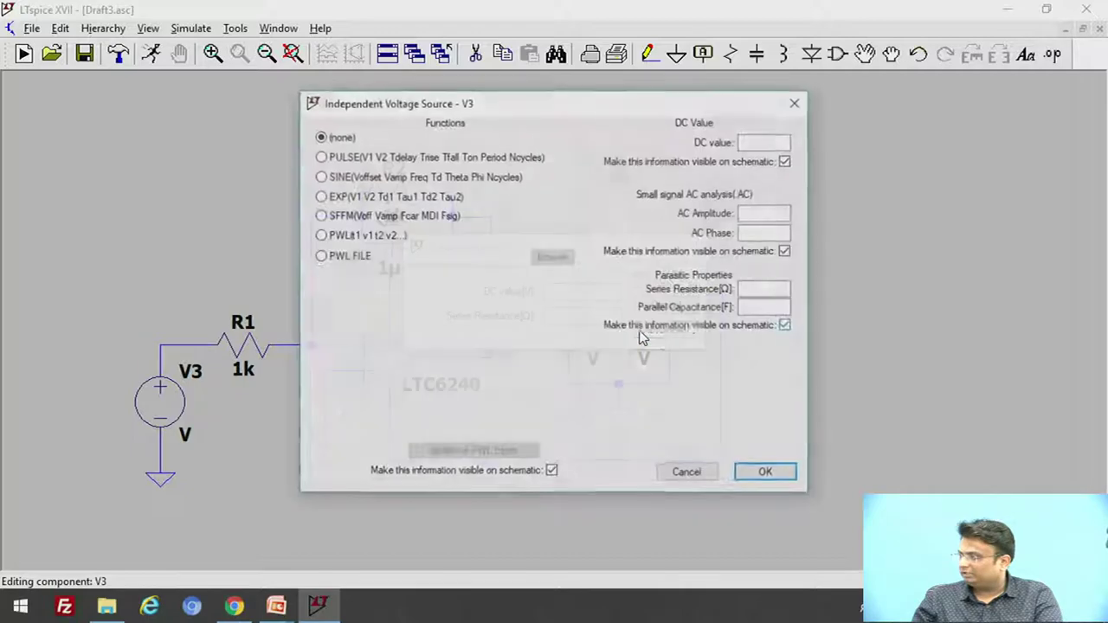
{"action": "left_click", "coordinate": [767, 212]}
{"action": "type", "text": "1"}
{"action": "key", "text": "Return"}
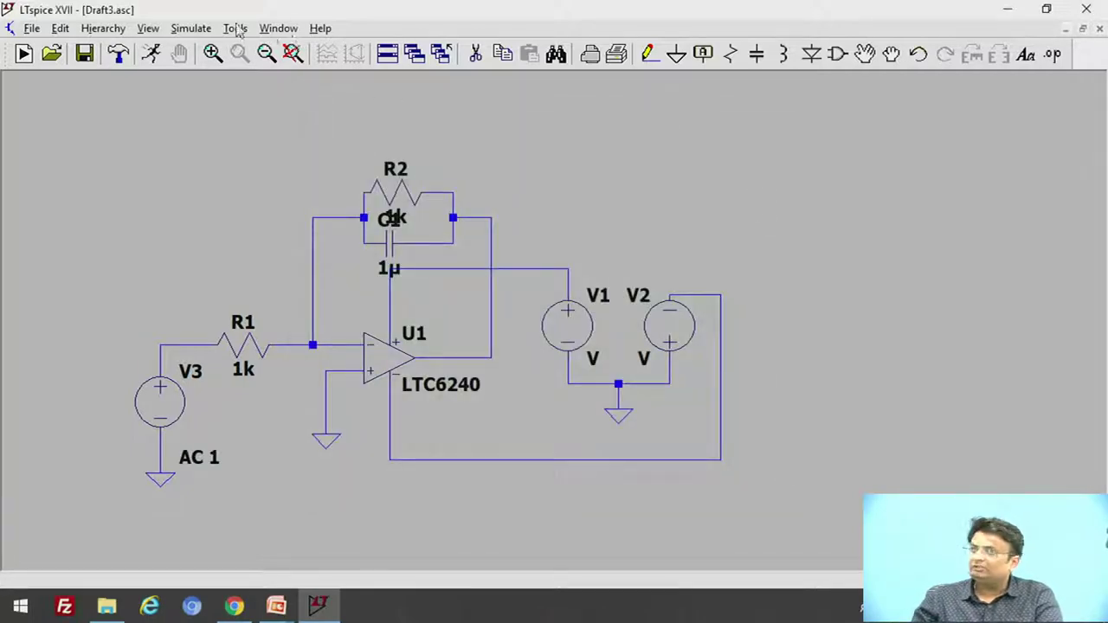
Set up a decade AC analysis with 20 points per decade from 1 to 2k and place its directive below V3.
{"action": "left_click", "coordinate": [192, 28]}
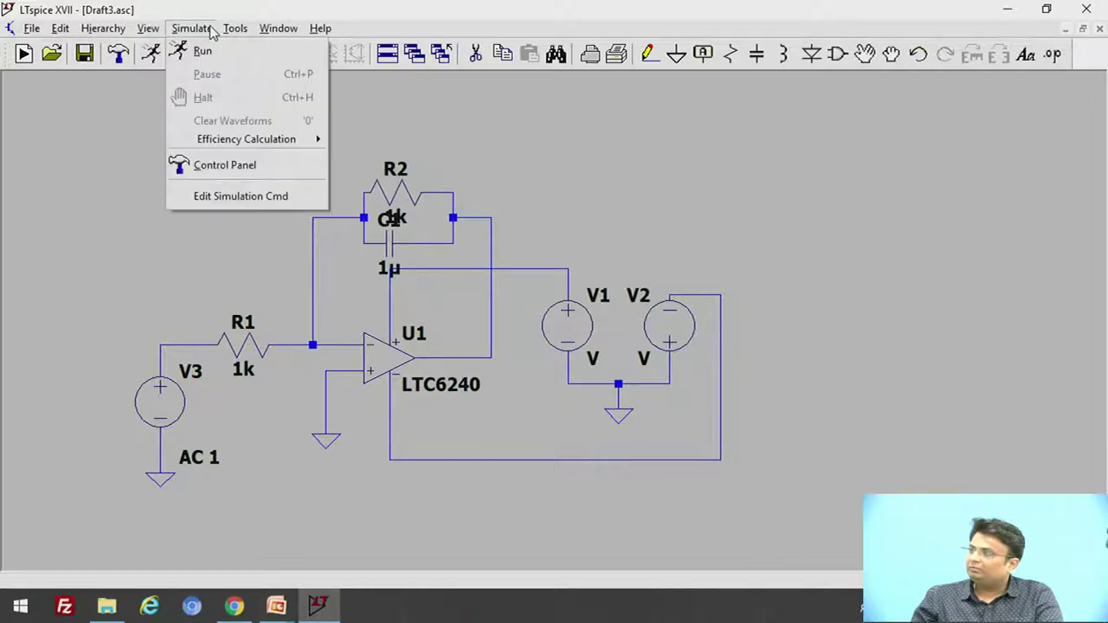
{"action": "left_click", "coordinate": [247, 196]}
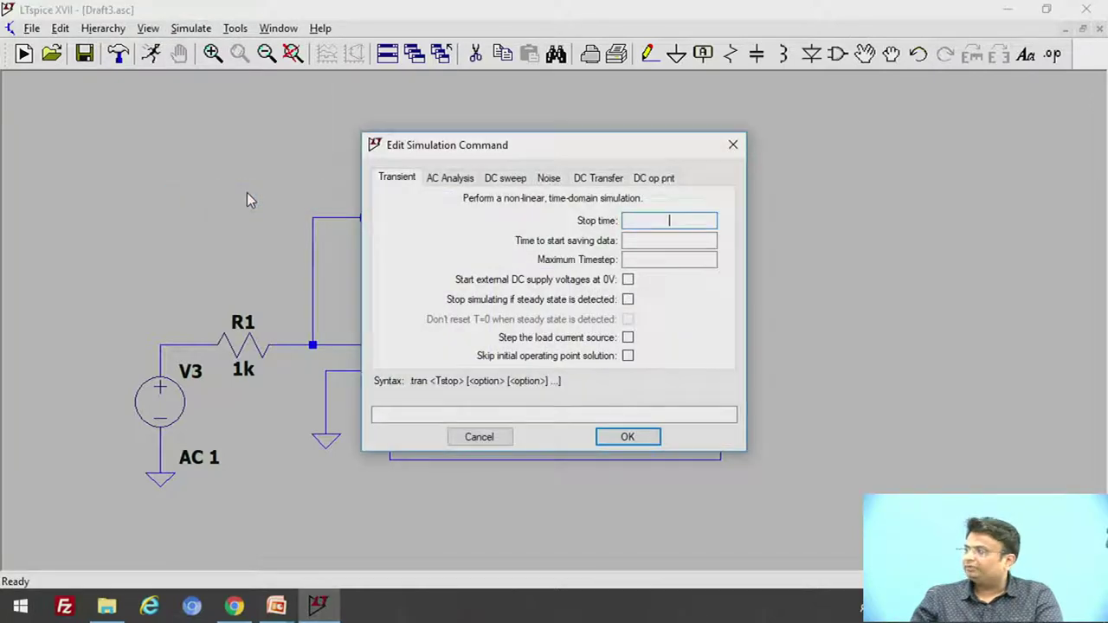
{"action": "left_click", "coordinate": [449, 181]}
{"action": "left_click", "coordinate": [642, 256]}
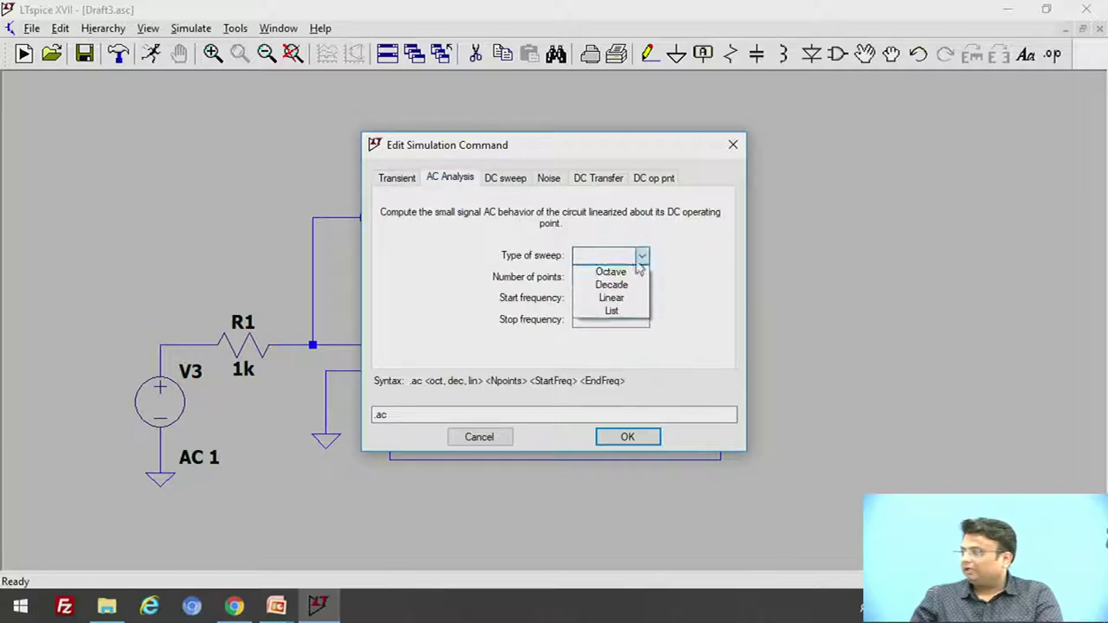
{"action": "left_click", "coordinate": [625, 286]}
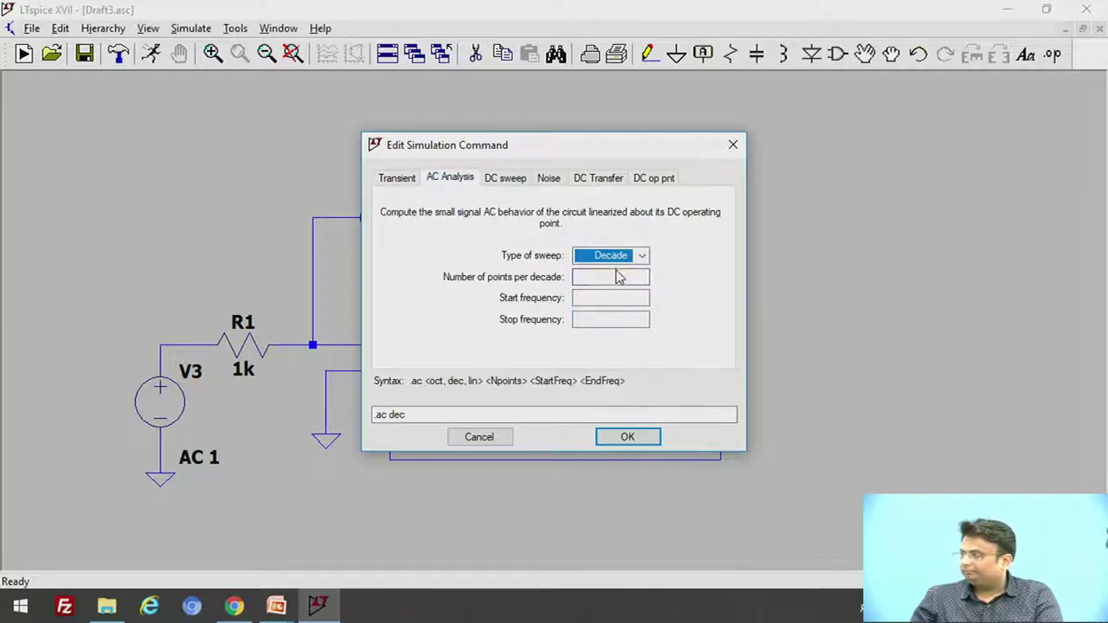
{"action": "left_click", "coordinate": [618, 276]}
{"action": "left_click", "coordinate": [619, 298]}
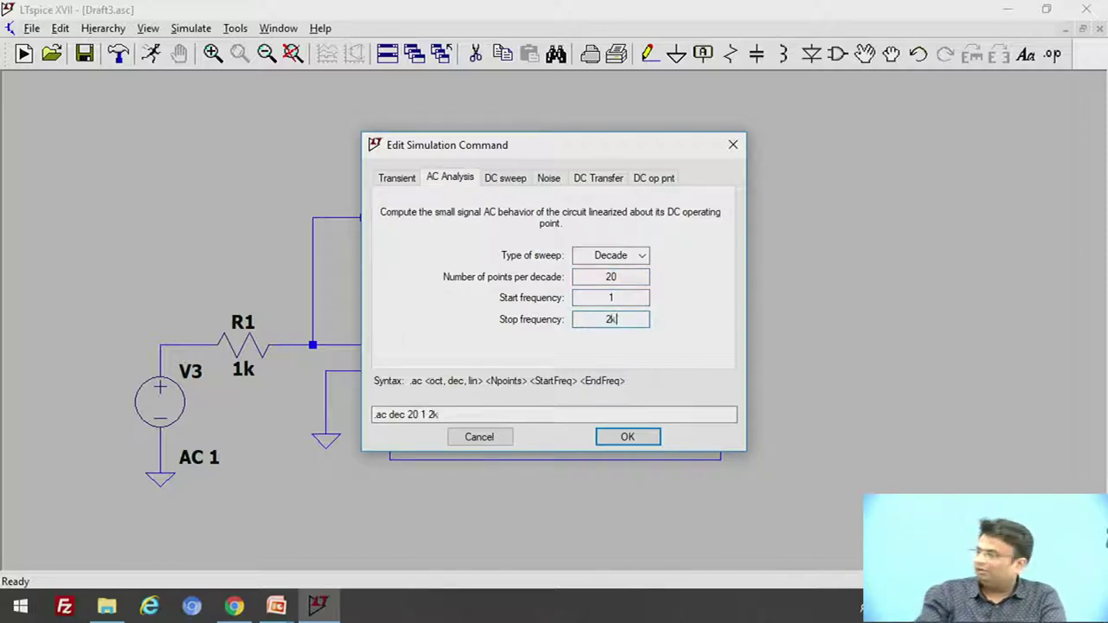
{"action": "left_click", "coordinate": [628, 436]}
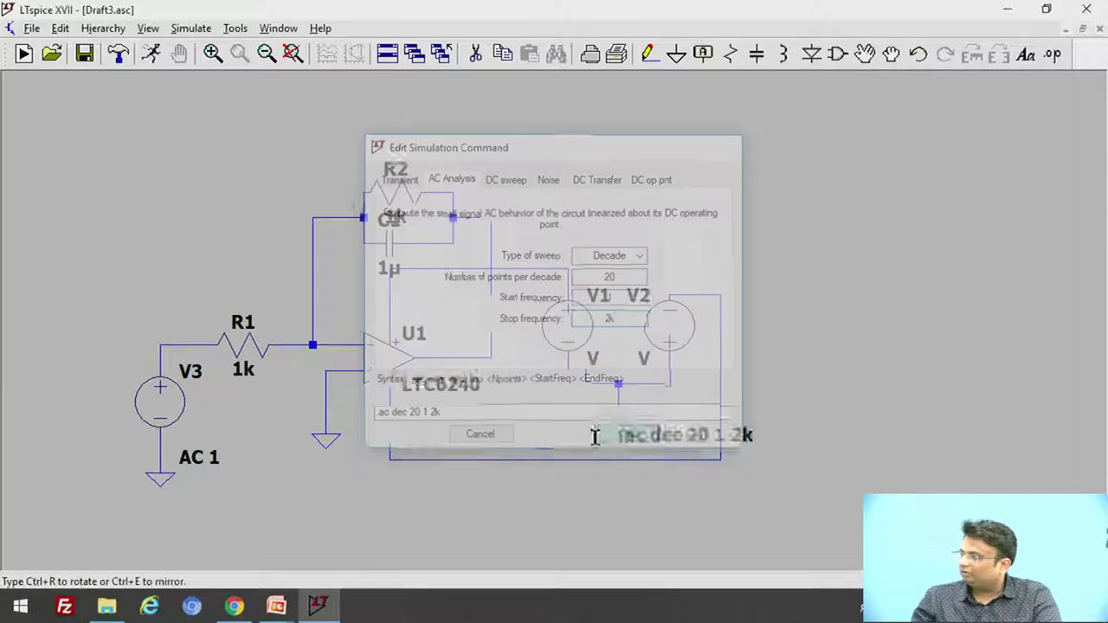
{"action": "left_click", "coordinate": [192, 504]}
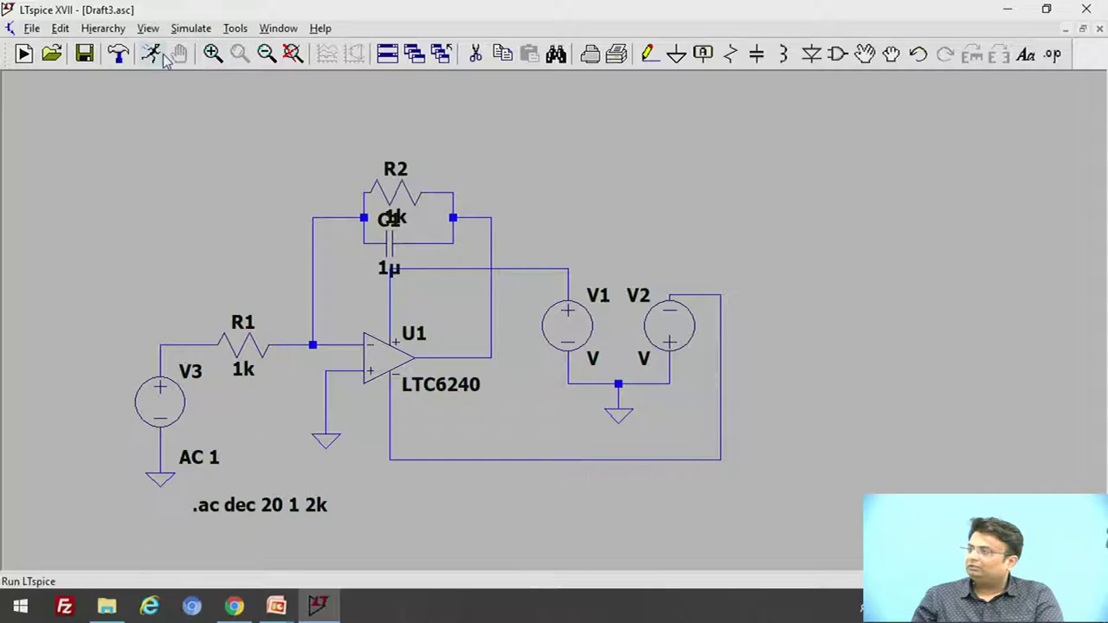
Add load resistor R3 below the op amp, wired from the op amp's output to a new ground symbol.
{"action": "key", "text": "r"}
{"action": "left_click", "coordinate": [648, 54]}
{"action": "left_click", "coordinate": [582, 457]}
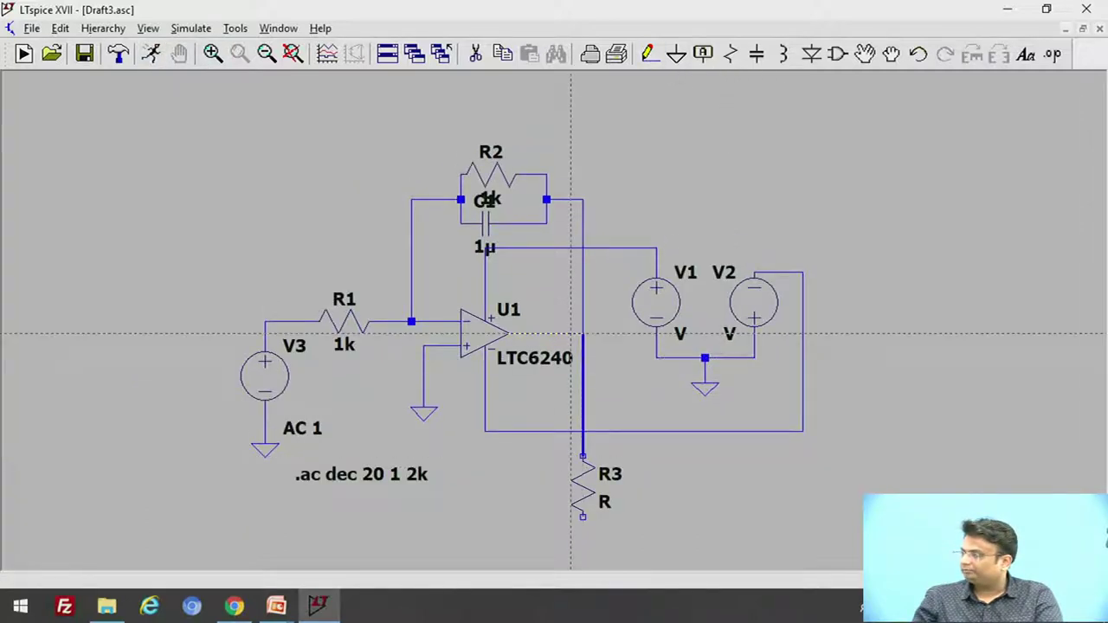
{"action": "left_click", "coordinate": [678, 54]}
{"action": "left_click", "coordinate": [582, 484]}
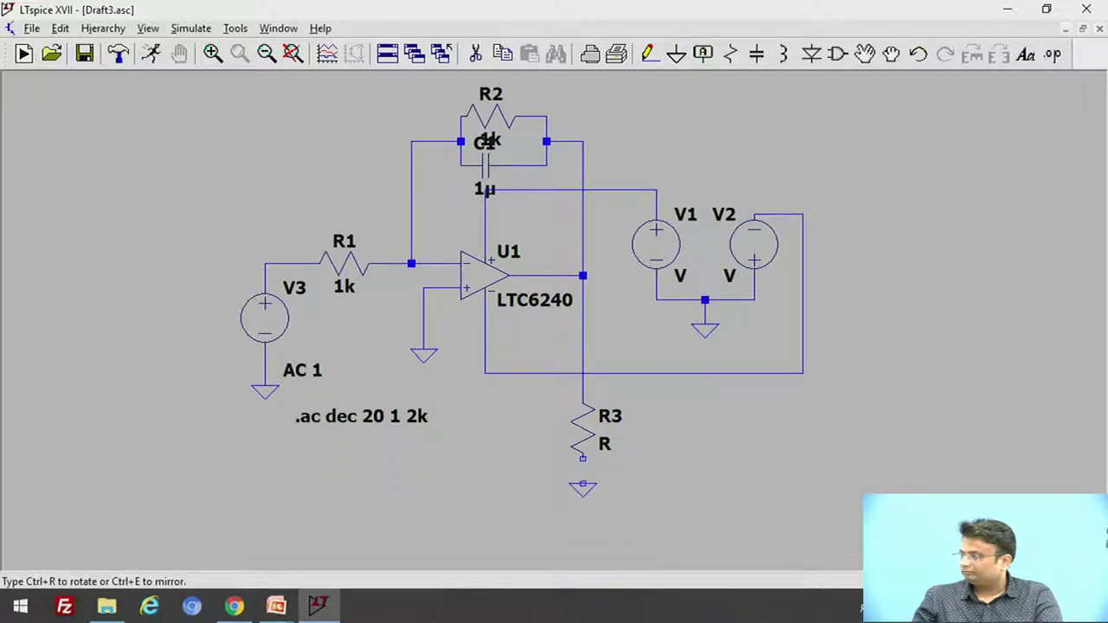
{"action": "left_click", "coordinate": [649, 52]}
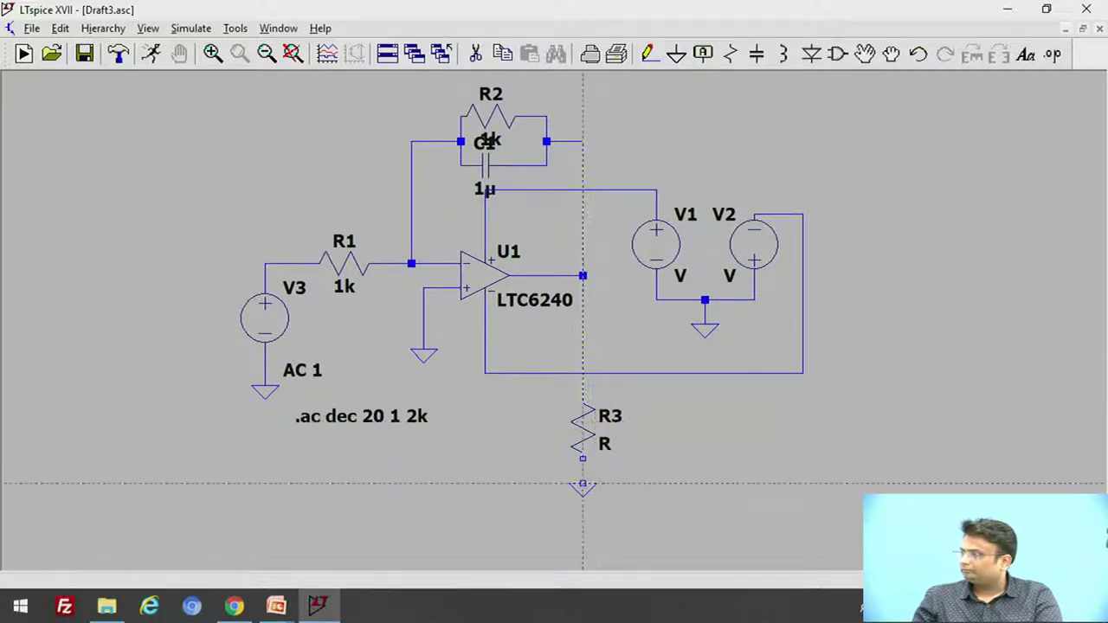
{"action": "left_click", "coordinate": [582, 474]}
{"action": "right_click", "coordinate": [589, 459]}
Set the resistance of load resistor R3 to 1k.
{"action": "right_click", "coordinate": [597, 431]}
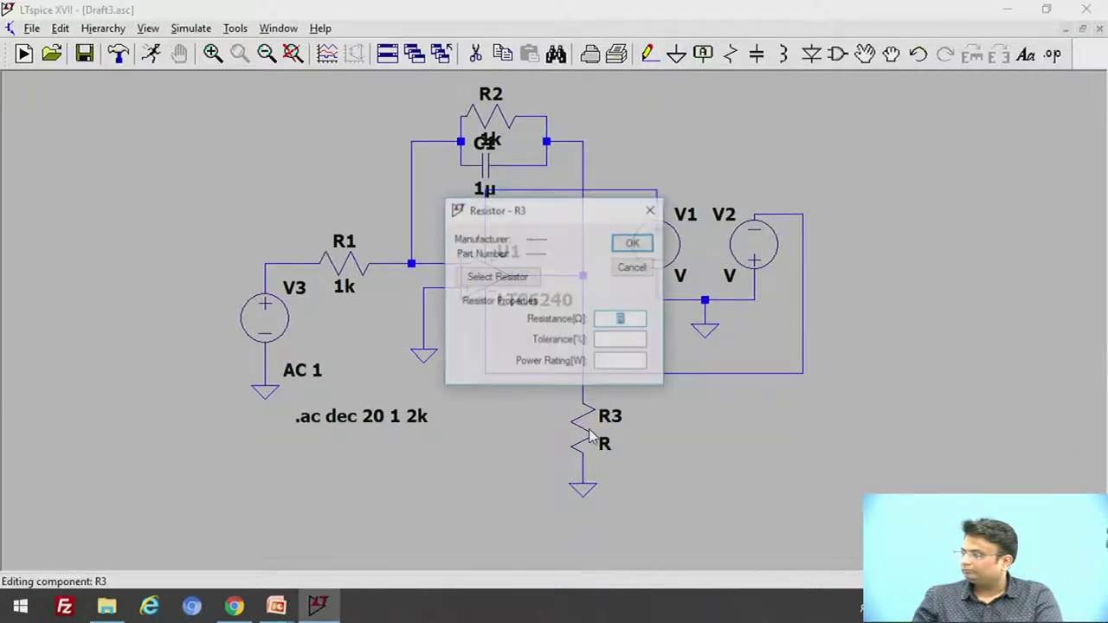
{"action": "type", "text": "1k"}
{"action": "key", "text": "Return"}
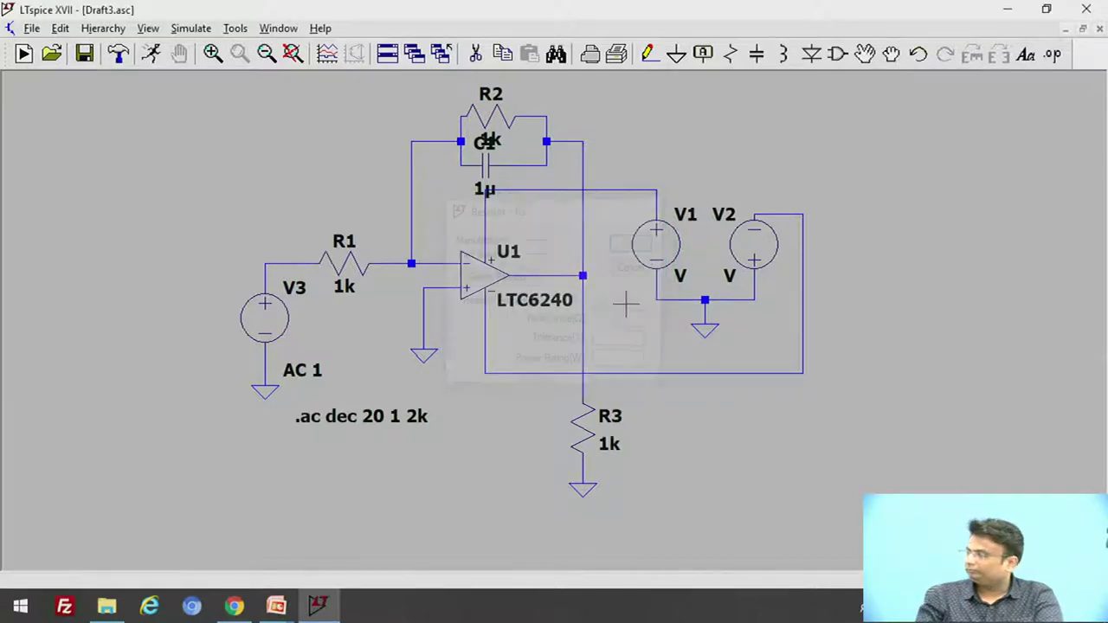
Set the DC value of supply sources V1 and V2 to 15v each.
{"action": "scroll", "coordinate": [416, 441], "scroll_direction": "down", "scroll_amount": 3}
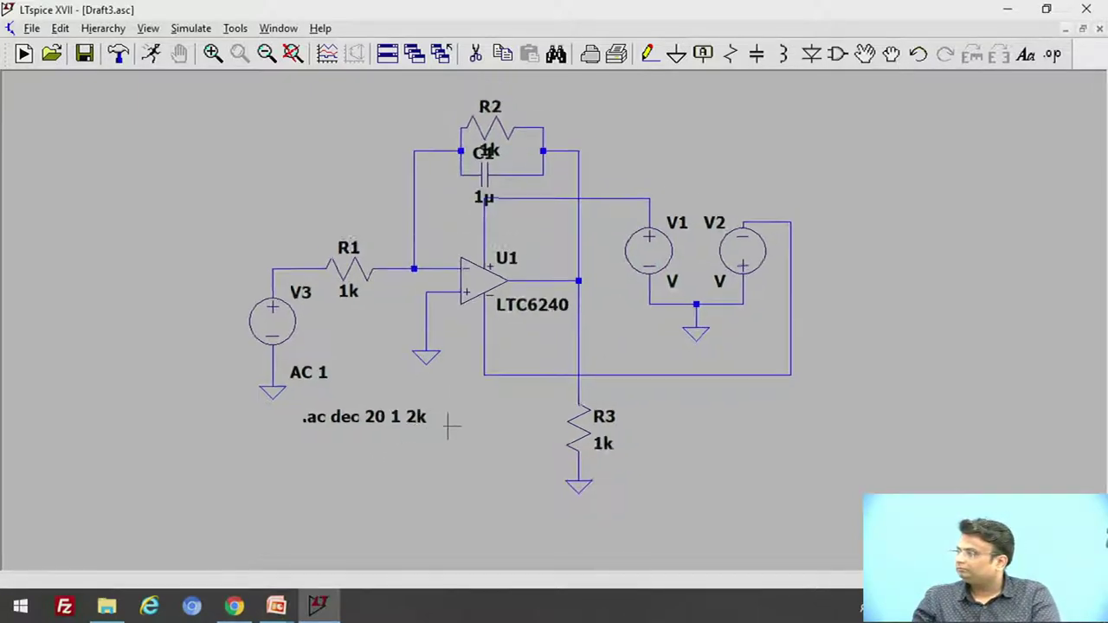
{"action": "right_click", "coordinate": [658, 264]}
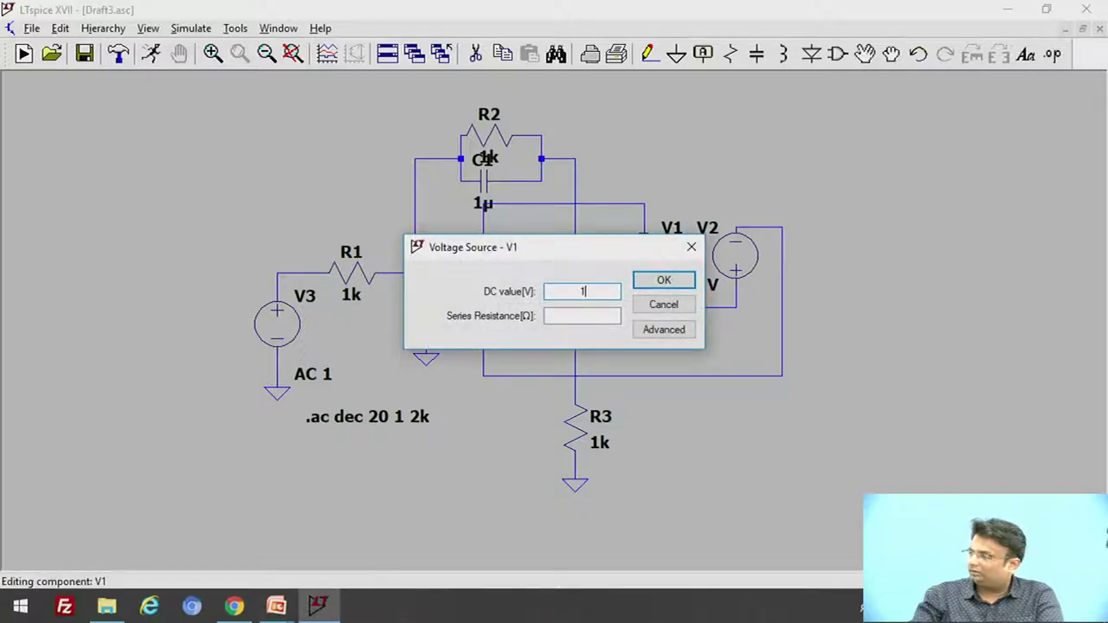
{"action": "key", "text": "Return"}
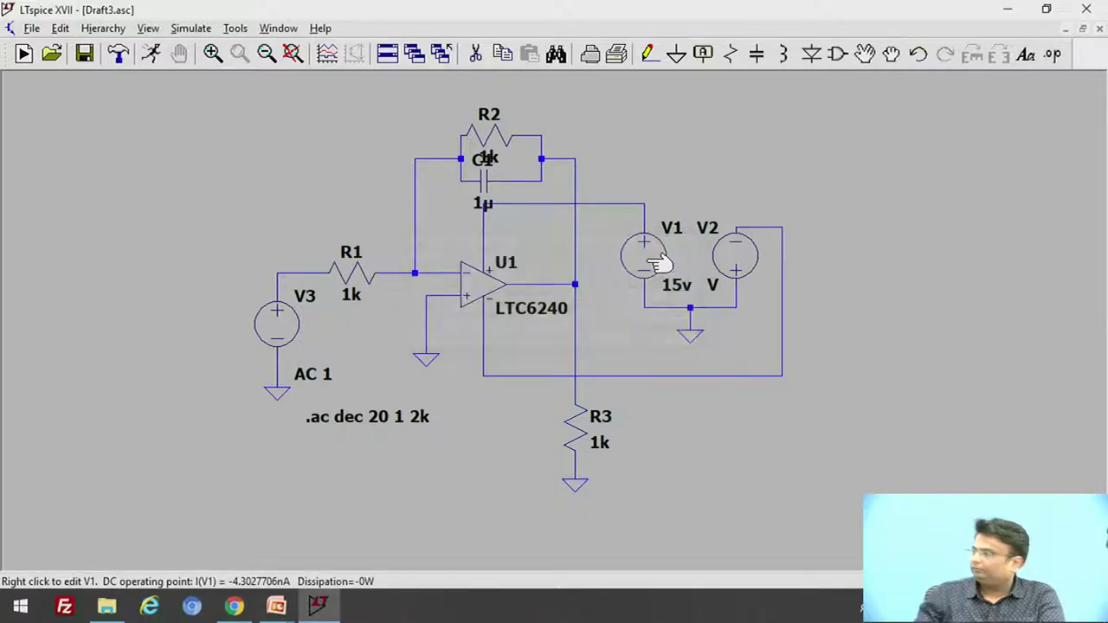
{"action": "right_click", "coordinate": [758, 266]}
{"action": "type", "text": "15v"}
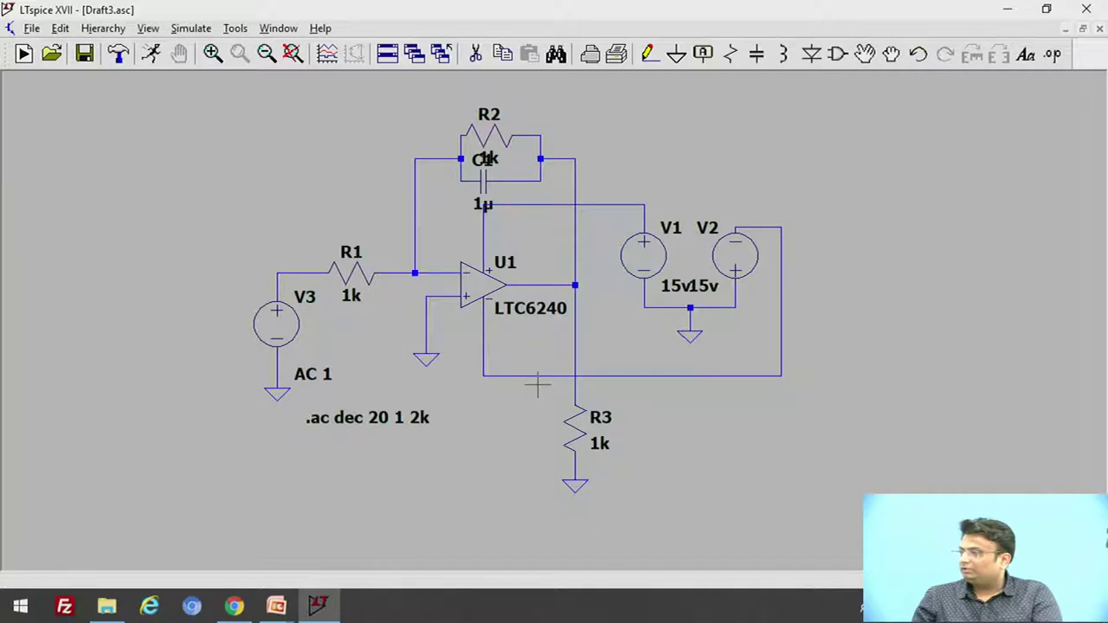
Review the AC analysis settings for sweep type, points per decade, and start and stop frequencies.
{"action": "left_click", "coordinate": [191, 28]}
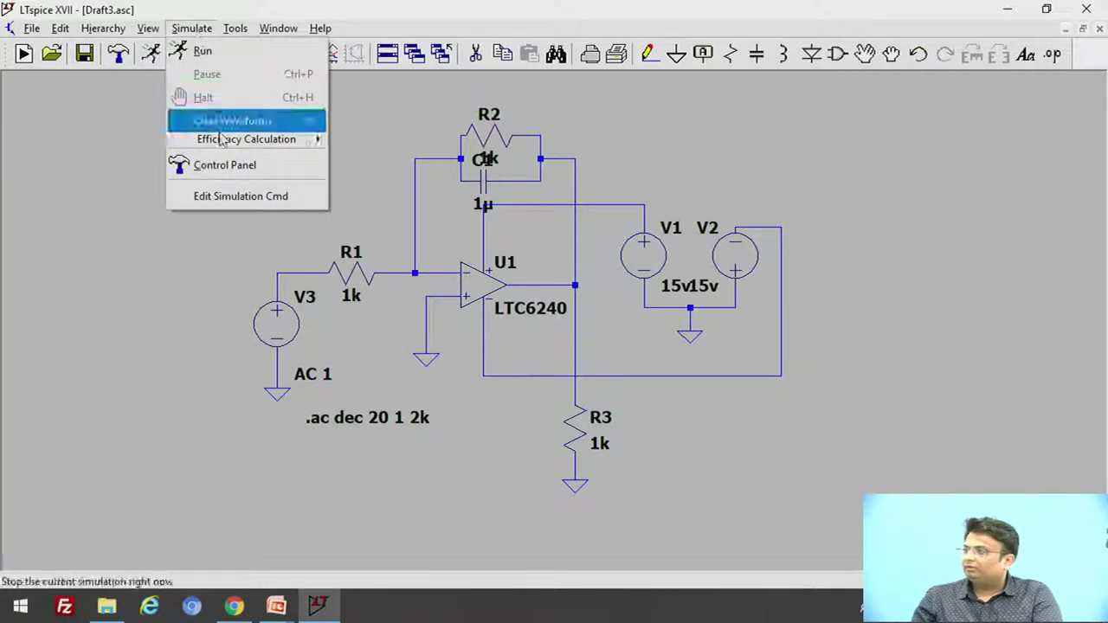
{"action": "left_click", "coordinate": [223, 196]}
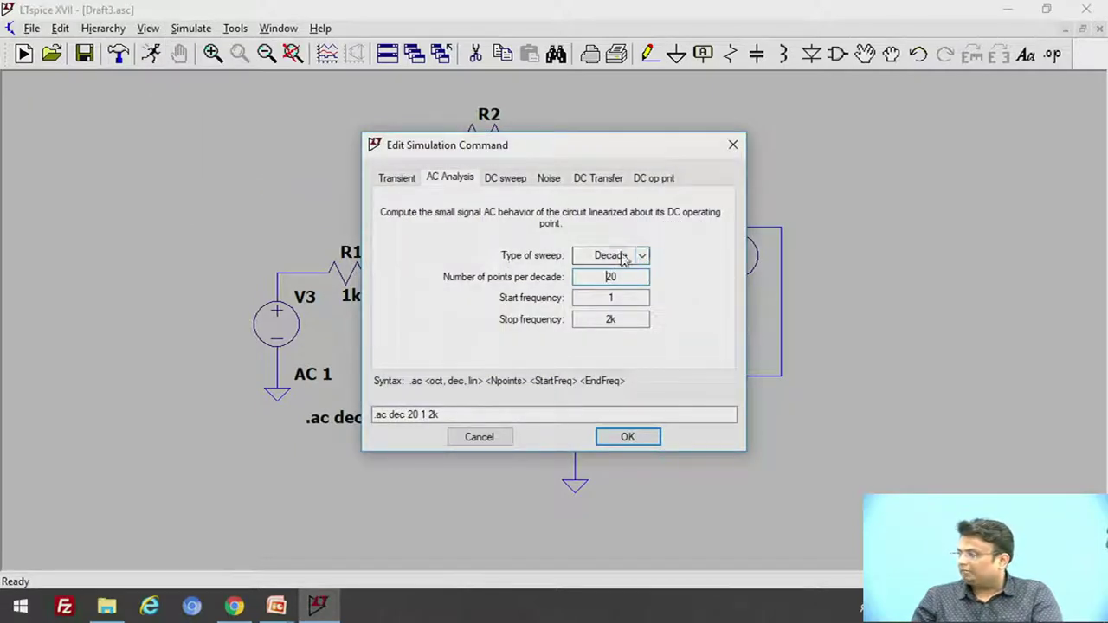
{"action": "left_click", "coordinate": [622, 298]}
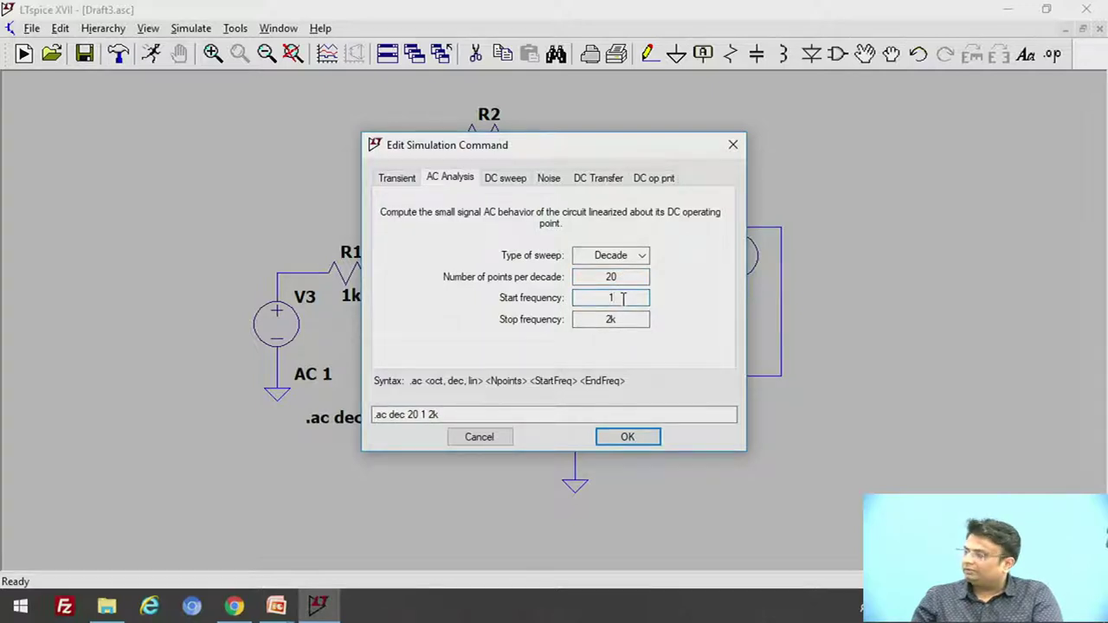
{"action": "left_click", "coordinate": [625, 322]}
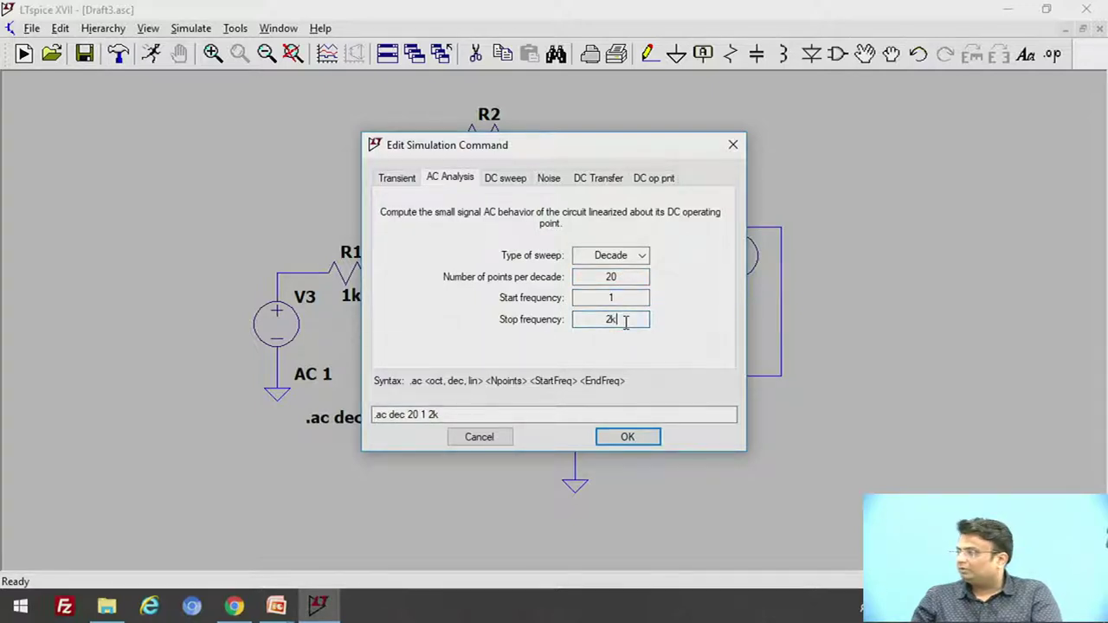
{"action": "left_click", "coordinate": [626, 437]}
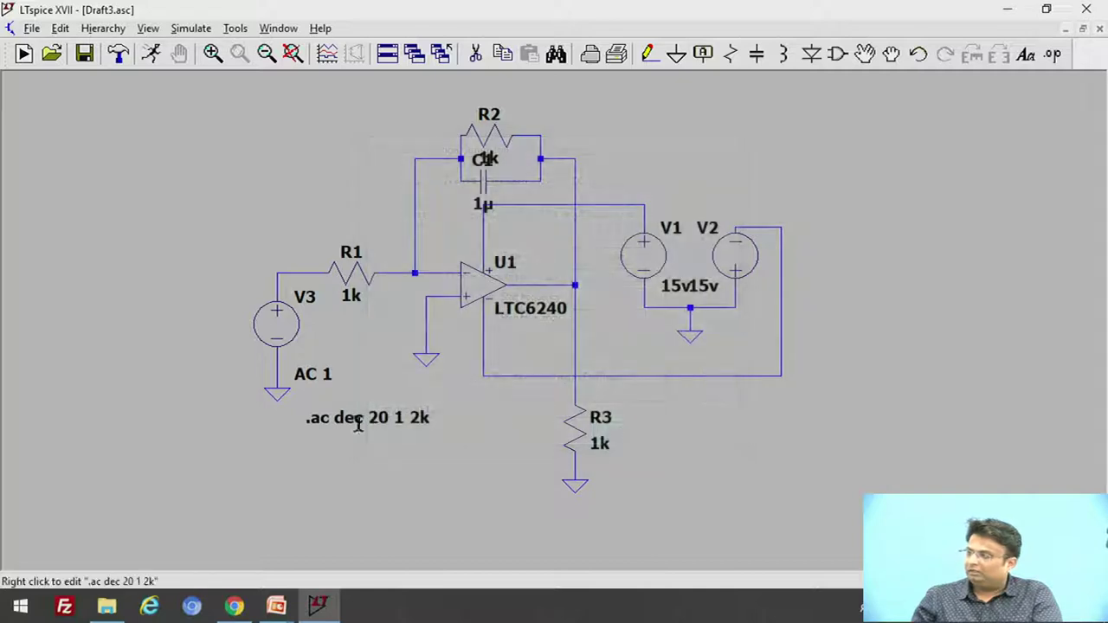
Run the AC simulation and plot the voltage at the op amp's output node.
{"action": "left_click", "coordinate": [154, 55]}
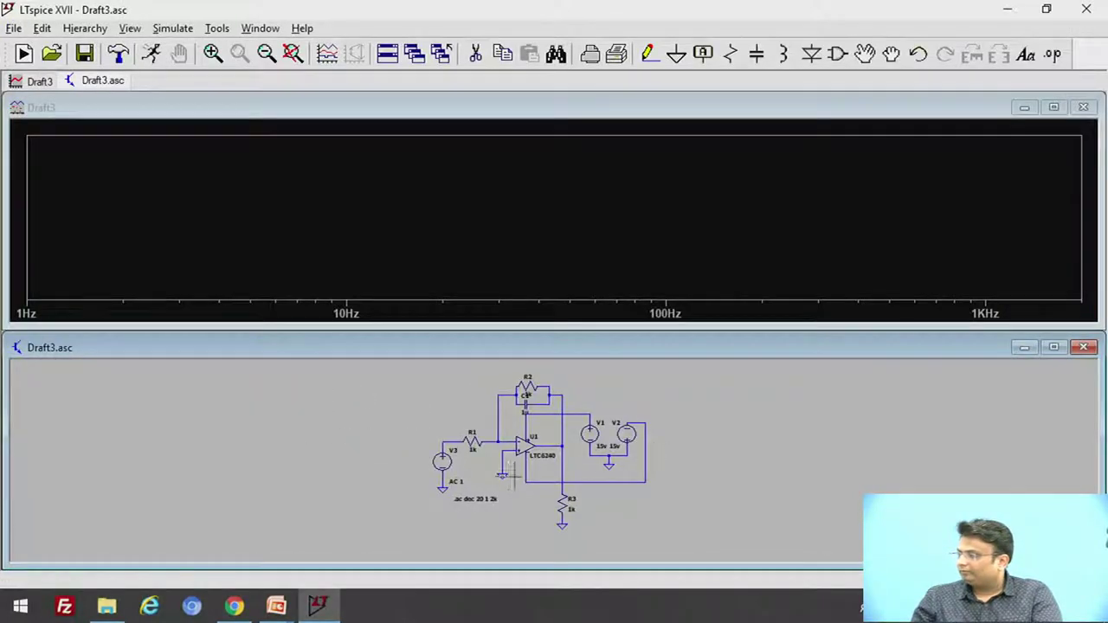
{"action": "scroll", "coordinate": [515, 477], "scroll_direction": "up", "scroll_amount": 2}
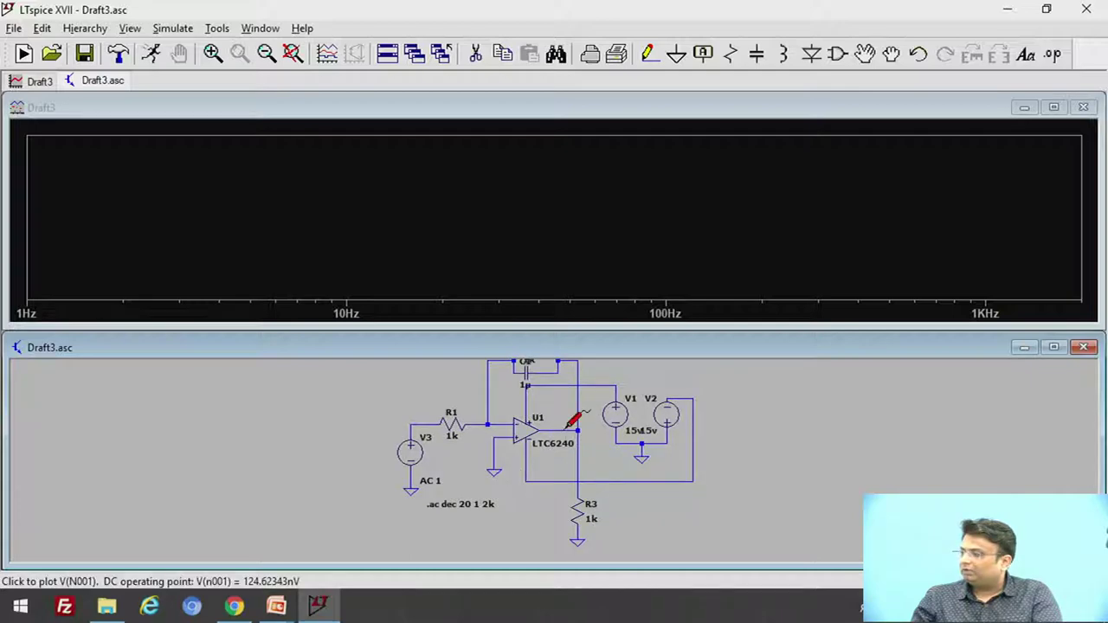
{"action": "left_click", "coordinate": [568, 424]}
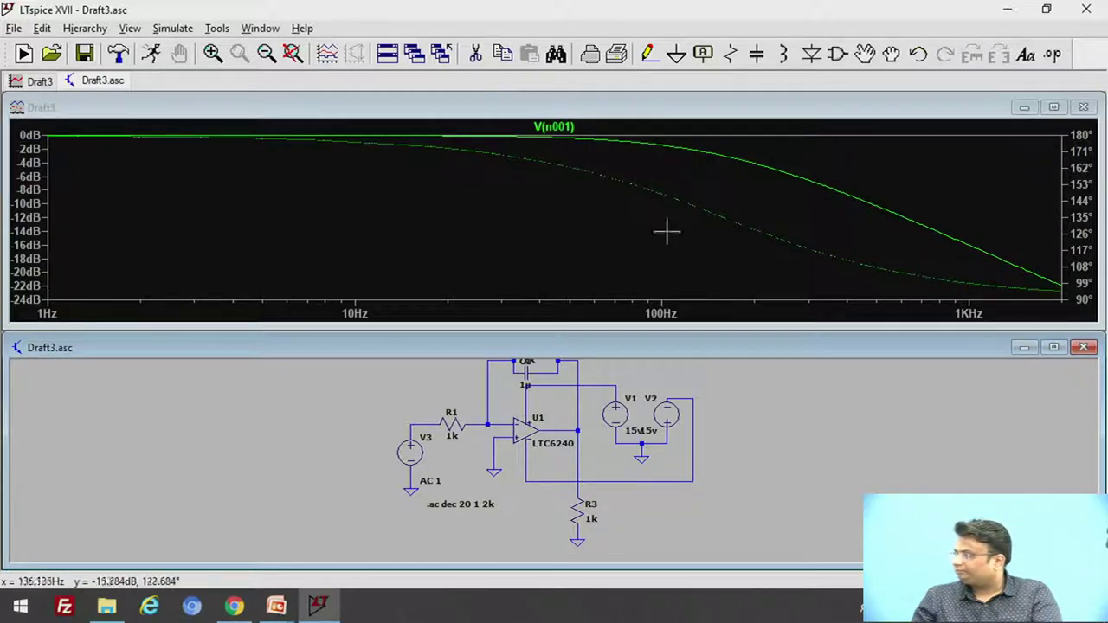
Attach a cursor to the V(n001) trace and move it to about the -3 dB point to read the cutoff frequency.
{"action": "left_click", "coordinate": [554, 126]}
{"action": "left_click_drag", "start_coordinate": [595, 206], "coordinate": [625, 210]}
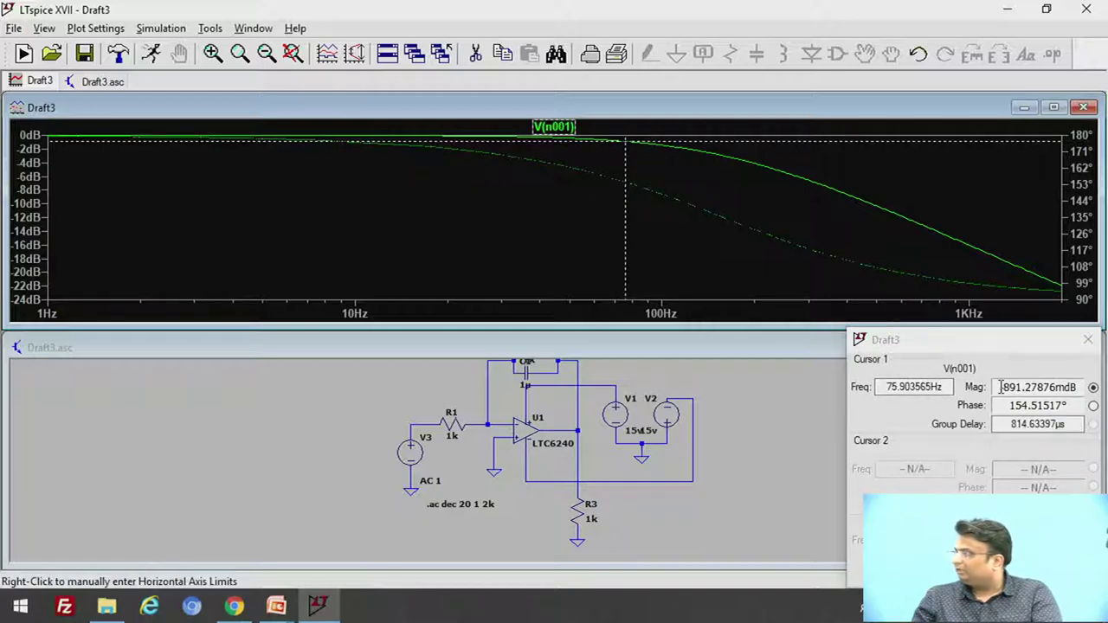
{"action": "left_click_drag", "start_coordinate": [625, 235], "coordinate": [724, 265]}
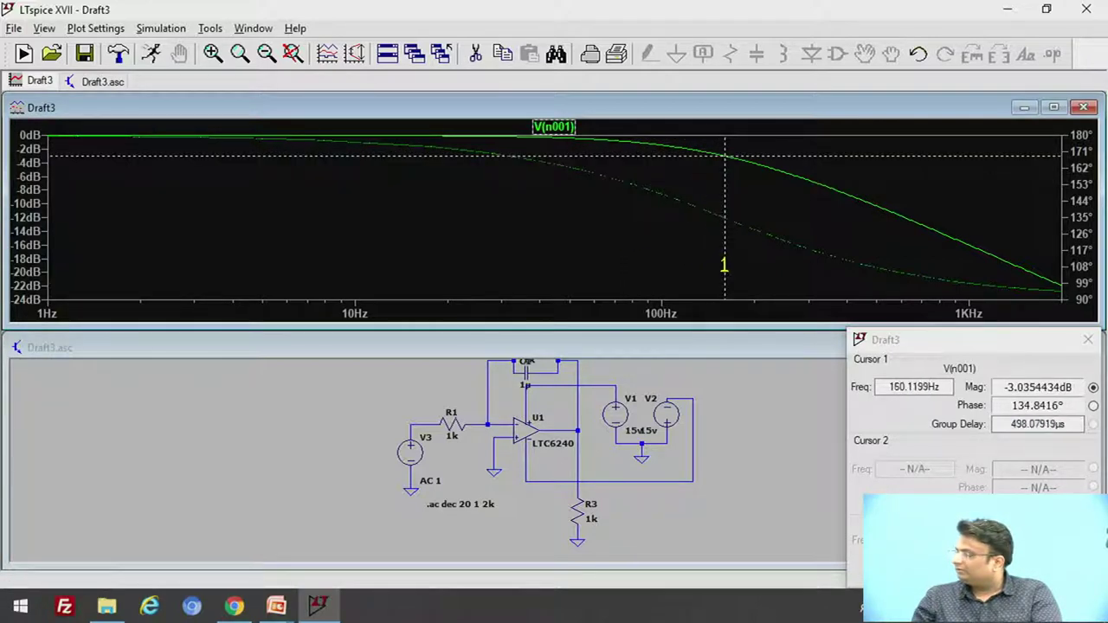
{"action": "left_click_drag", "start_coordinate": [889, 387], "coordinate": [908, 391]}
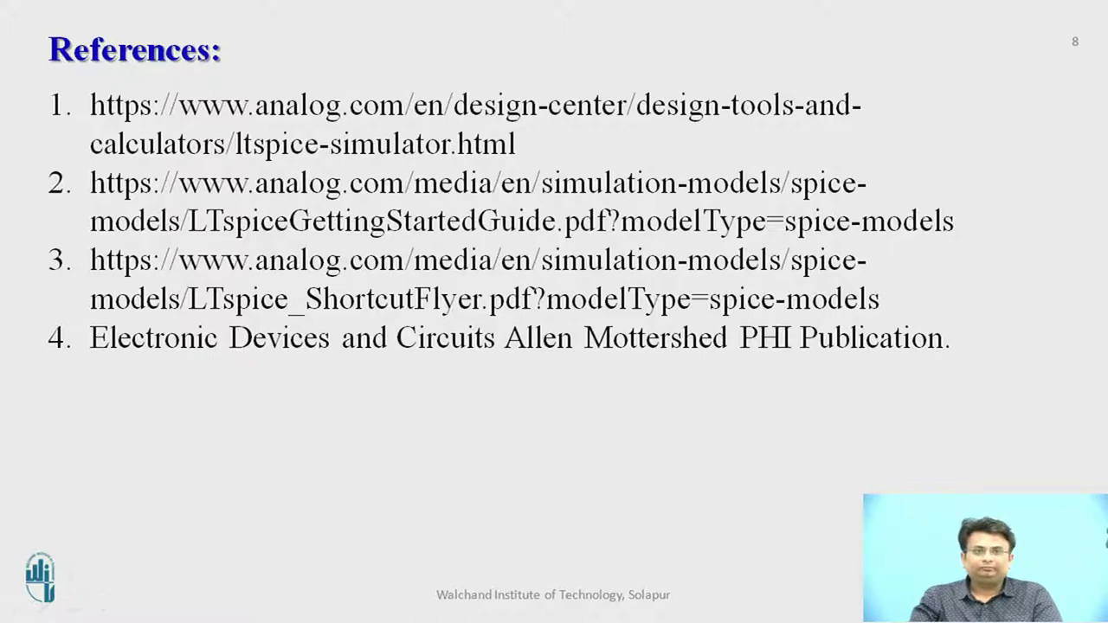
{"action": "key", "text": "Right"}
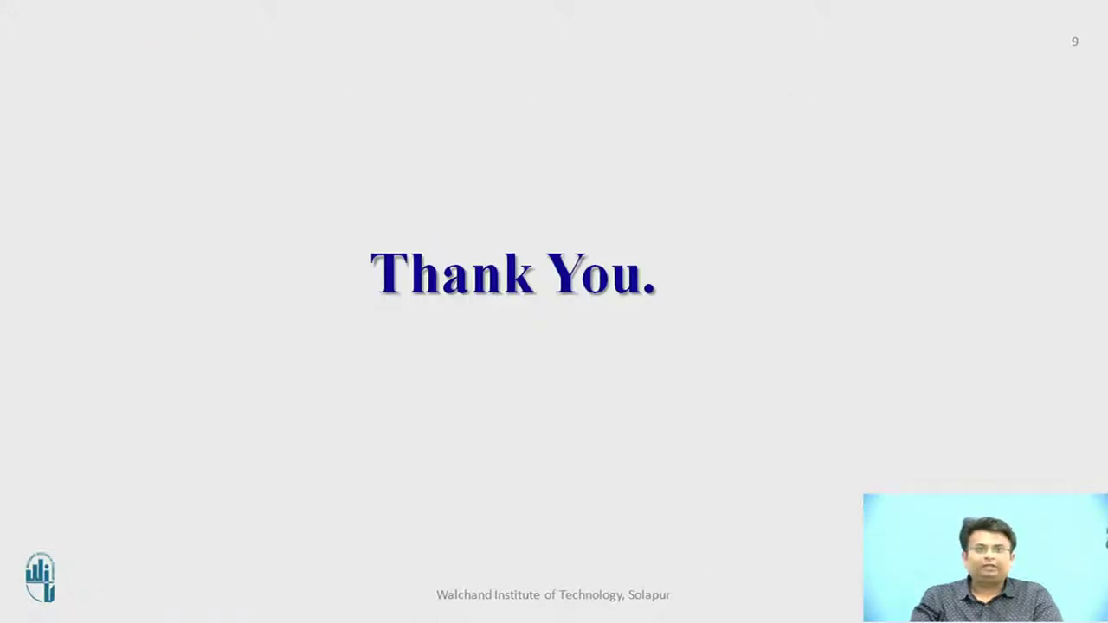